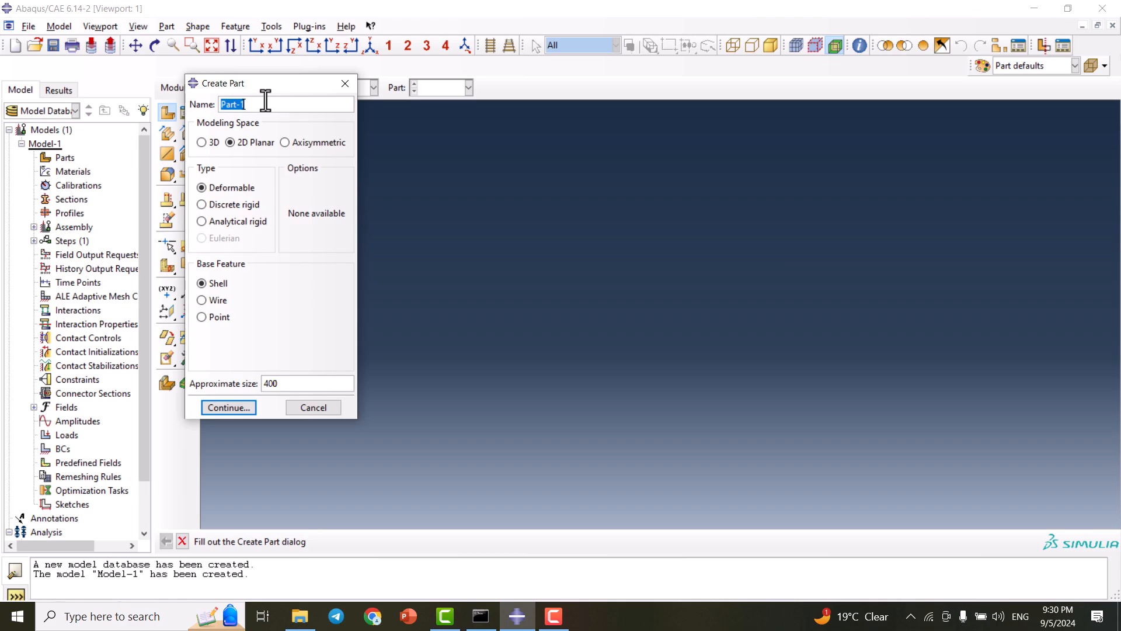
# - Create a 2D planar deformable shell part named platewithhole with an approximate size of 400
pyautogui.write('with')
pyautogui.press('BackSpace')
pyautogui.press('BackSpace')
pyautogui.press('BackSpace')
pyautogui.press('BackSpace')
pyautogui.write('platewithhole')
pyautogui.click(227, 407)
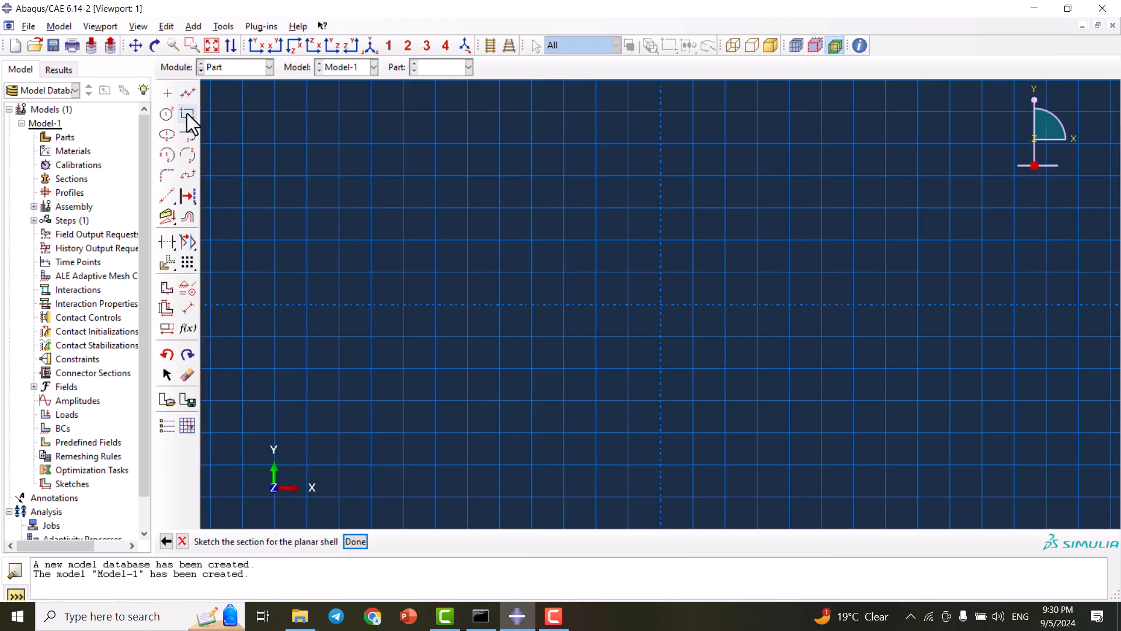
# - Sketch a rectangle about 90 wide and 50 high around the origin
pyautogui.click(187, 113)
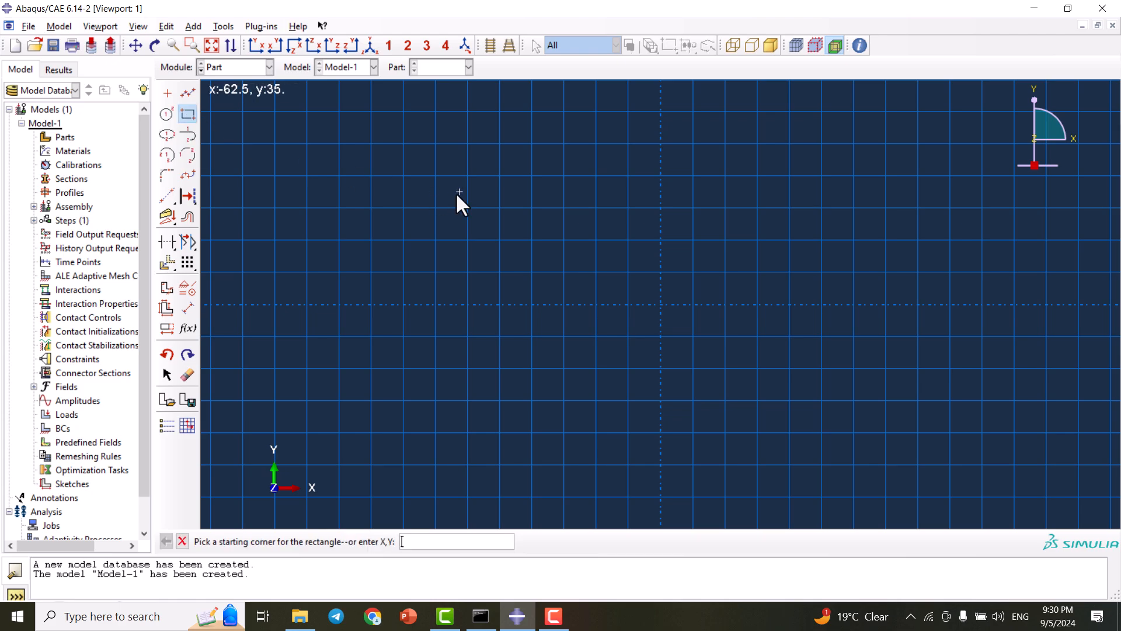
pyautogui.click(468, 207)
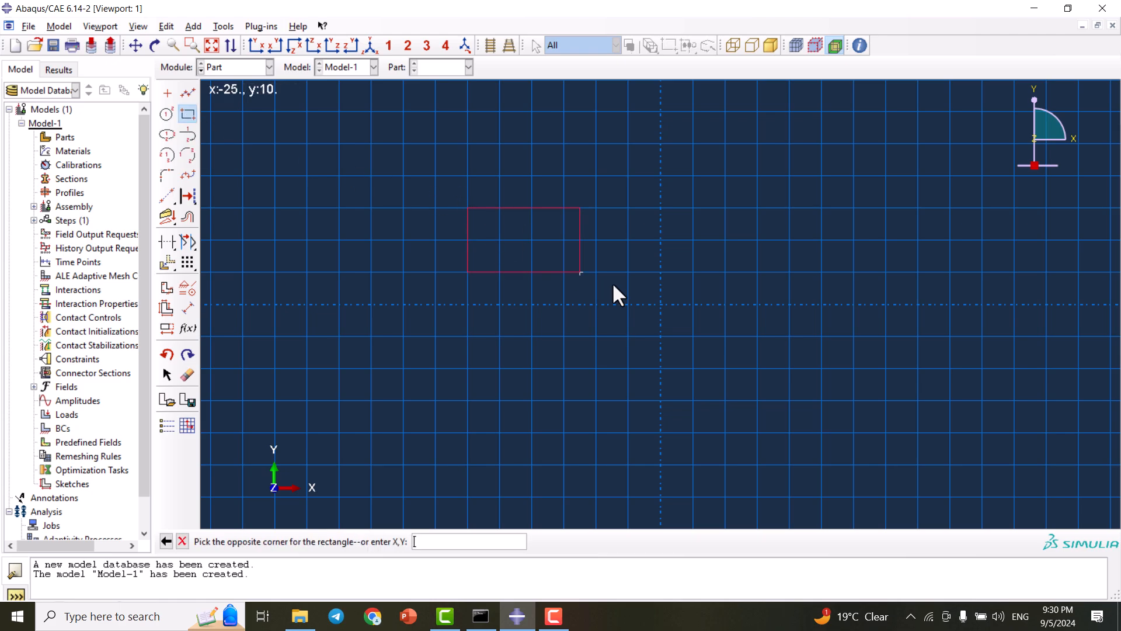
pyautogui.click(757, 369)
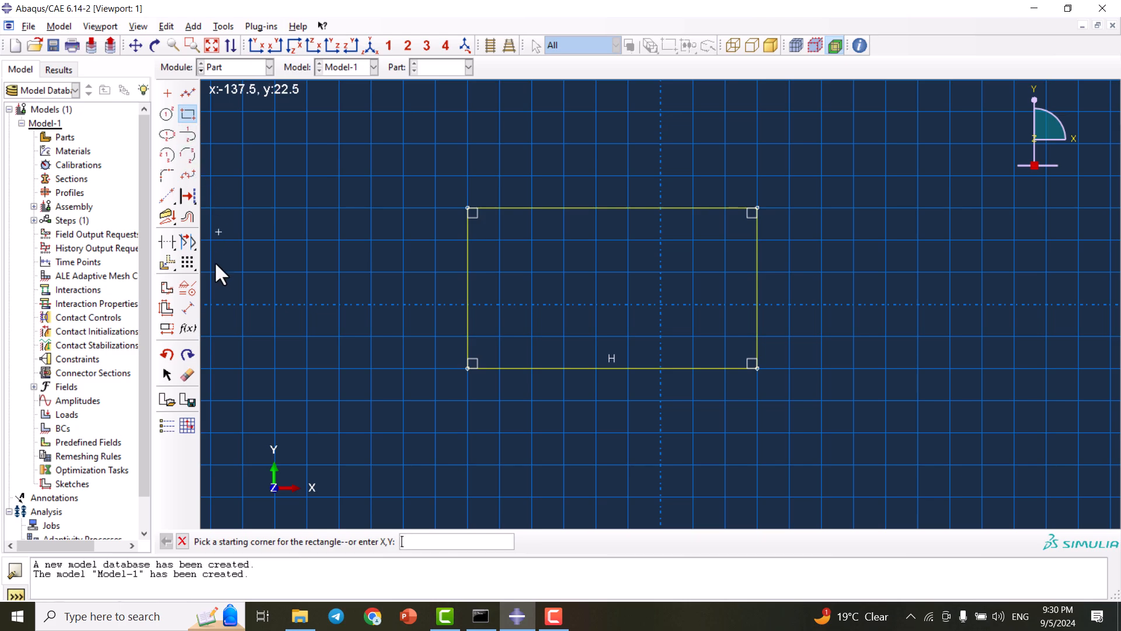
# - Dimension the rectangle's left vertical edge and set its length to 200
pyautogui.click(188, 308)
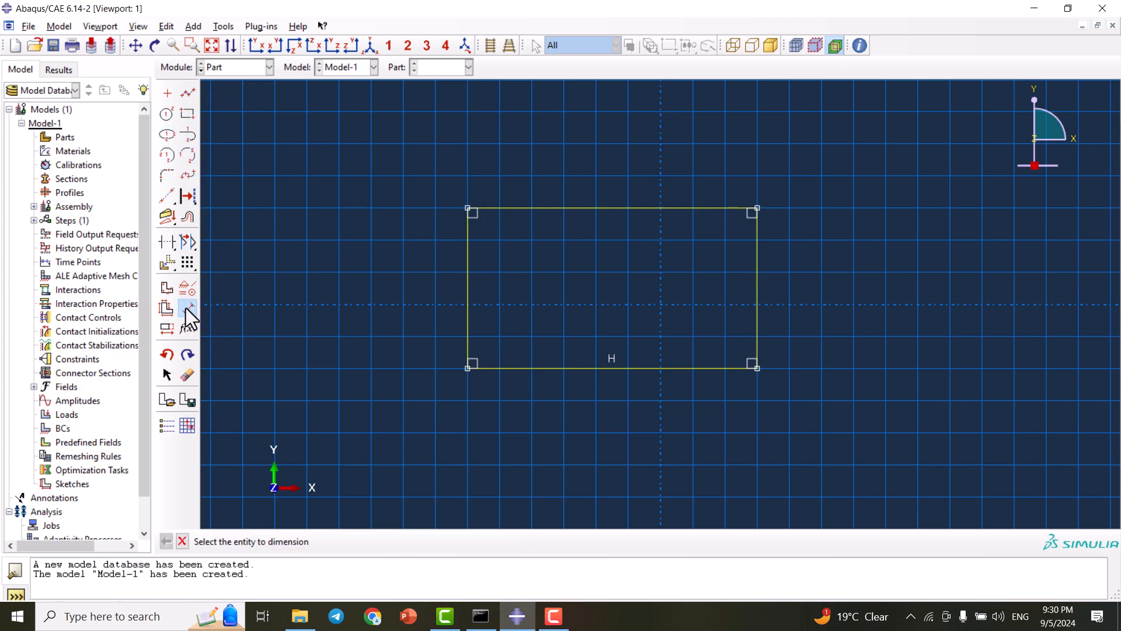
pyautogui.click(469, 288)
pyautogui.click(356, 250)
pyautogui.write('200')
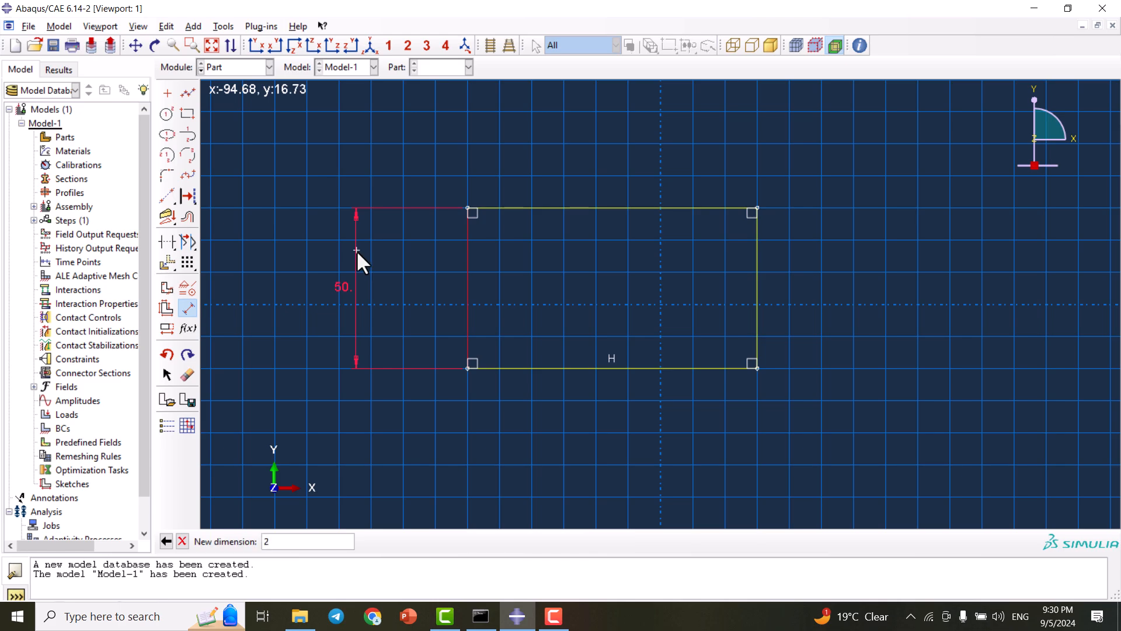
pyautogui.press('Return')
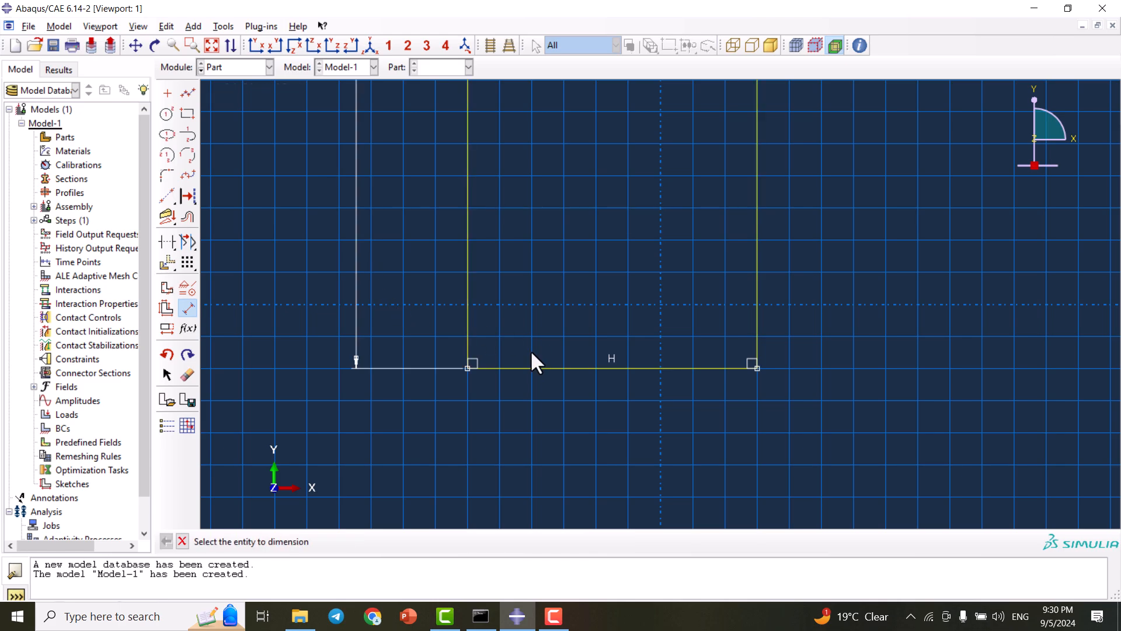
# - Dimension the rectangle's bottom edge and set its length to 100
pyautogui.scroll(-4, 562, 430)
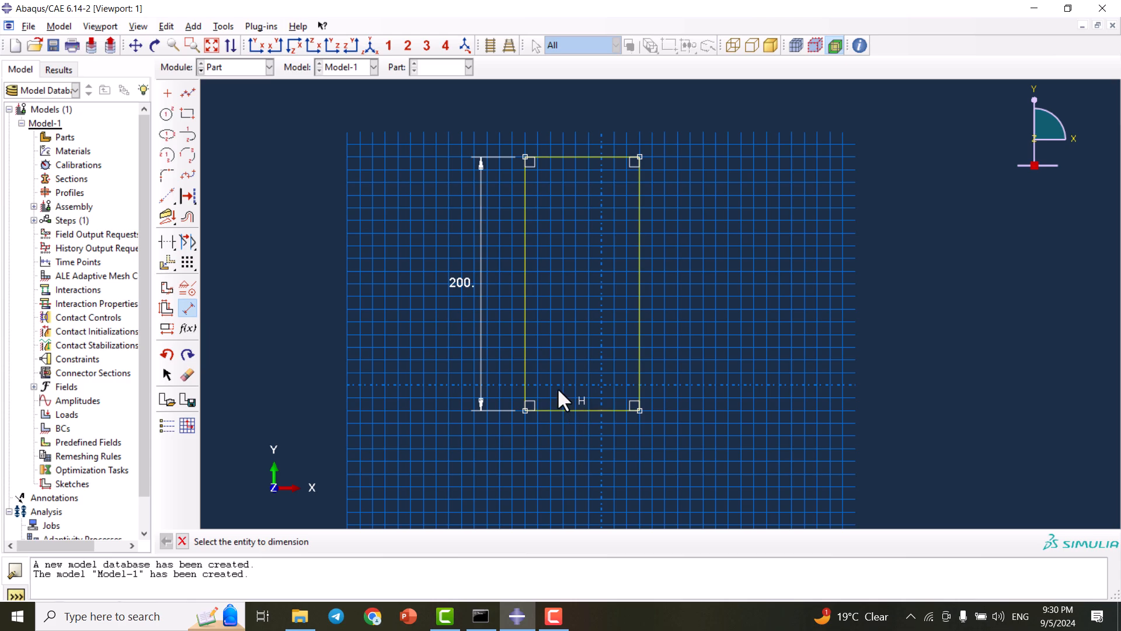
pyautogui.scroll(1, 568, 400)
pyautogui.click(577, 413)
pyautogui.click(583, 450)
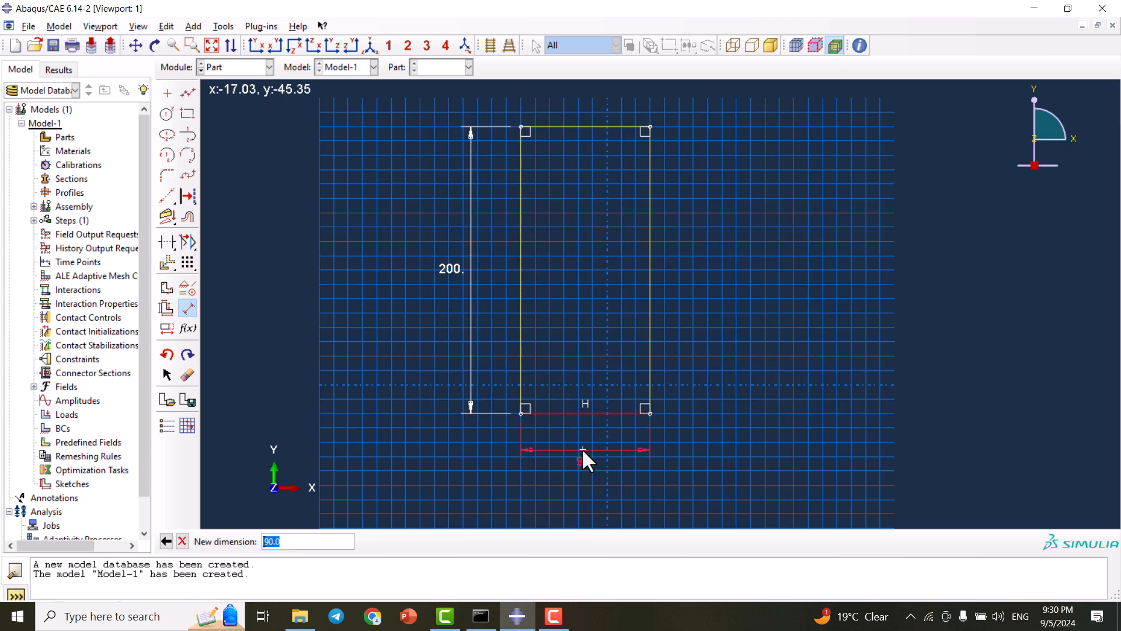
pyautogui.write('100')
pyautogui.press('Return')
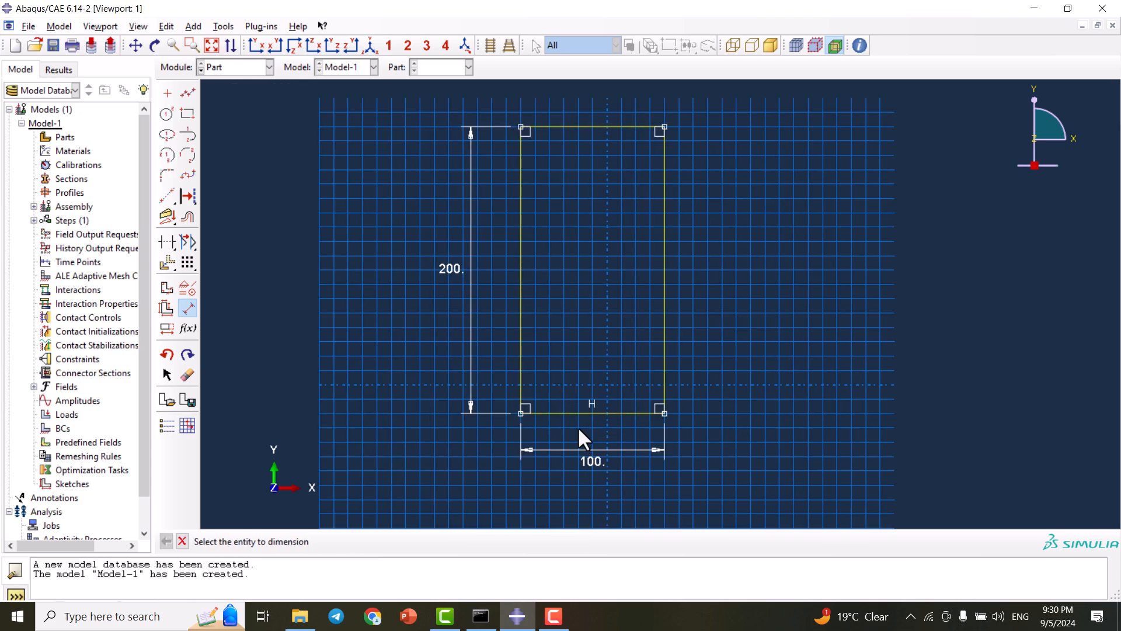
# - Sketch a circle of radius about 15 near the middle of the rectangle, centred at about (-10, 90)
pyautogui.click(167, 114)
pyautogui.scroll(3, 607, 281)
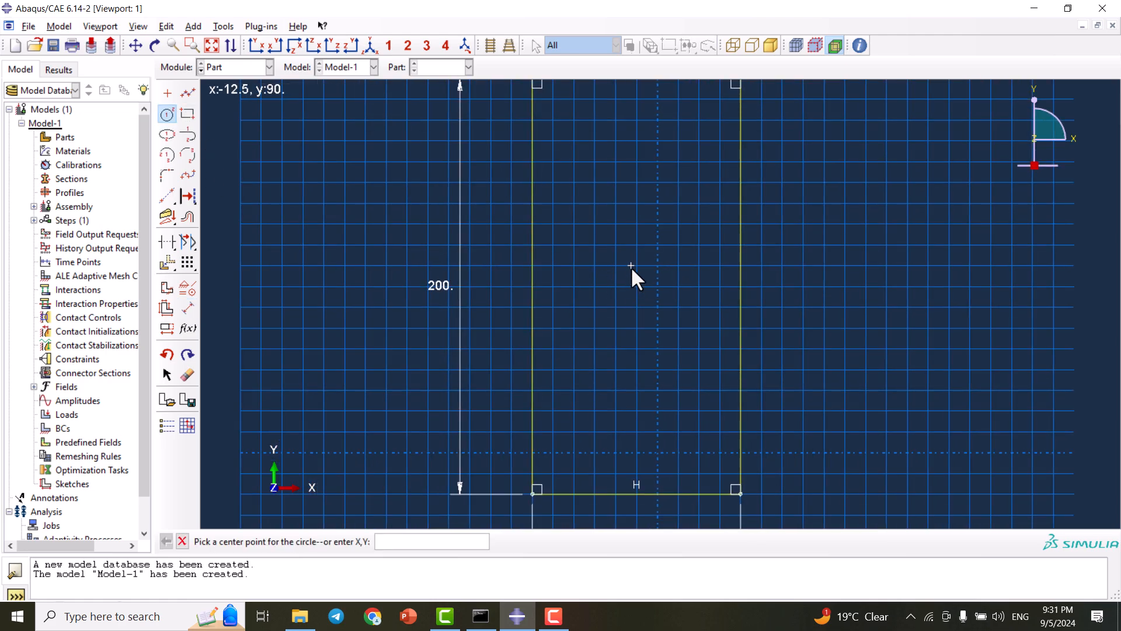
pyautogui.click(637, 266)
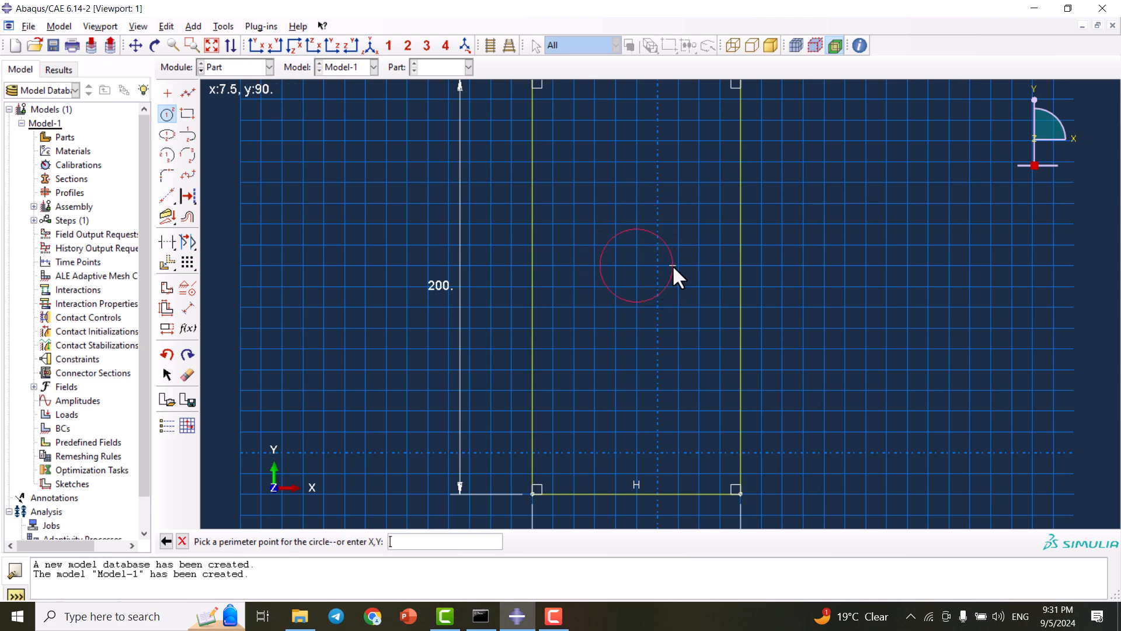
pyautogui.click(636, 234)
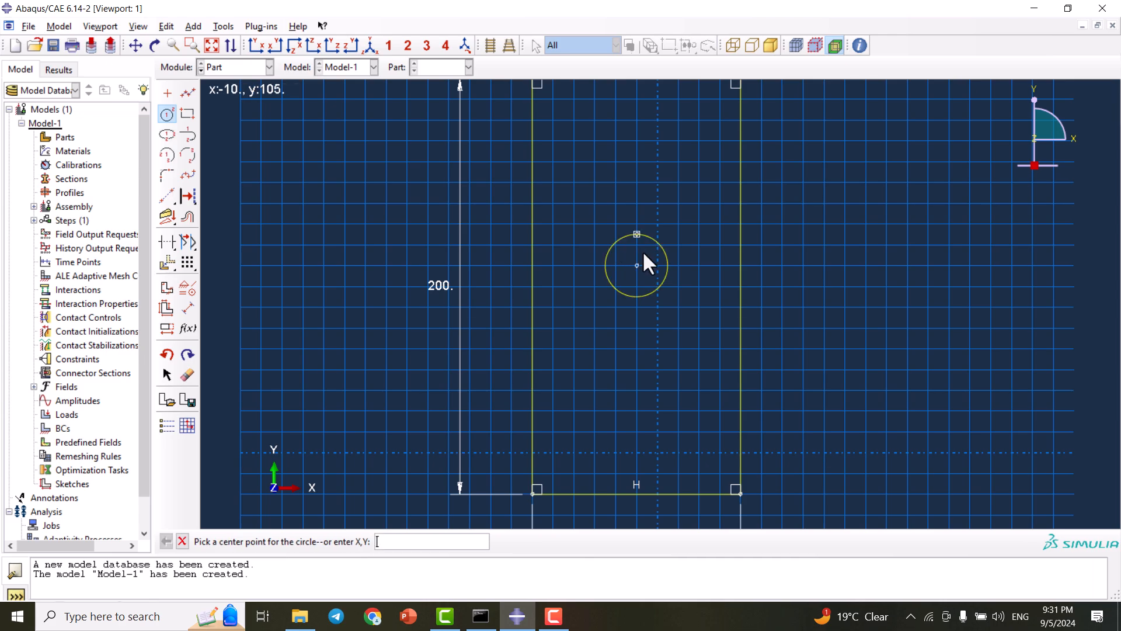
# - Dimension the circle and set its radius to 10
pyautogui.scroll(3, 613, 297)
pyautogui.scroll(-2, 609, 232)
pyautogui.scroll(1, 584, 277)
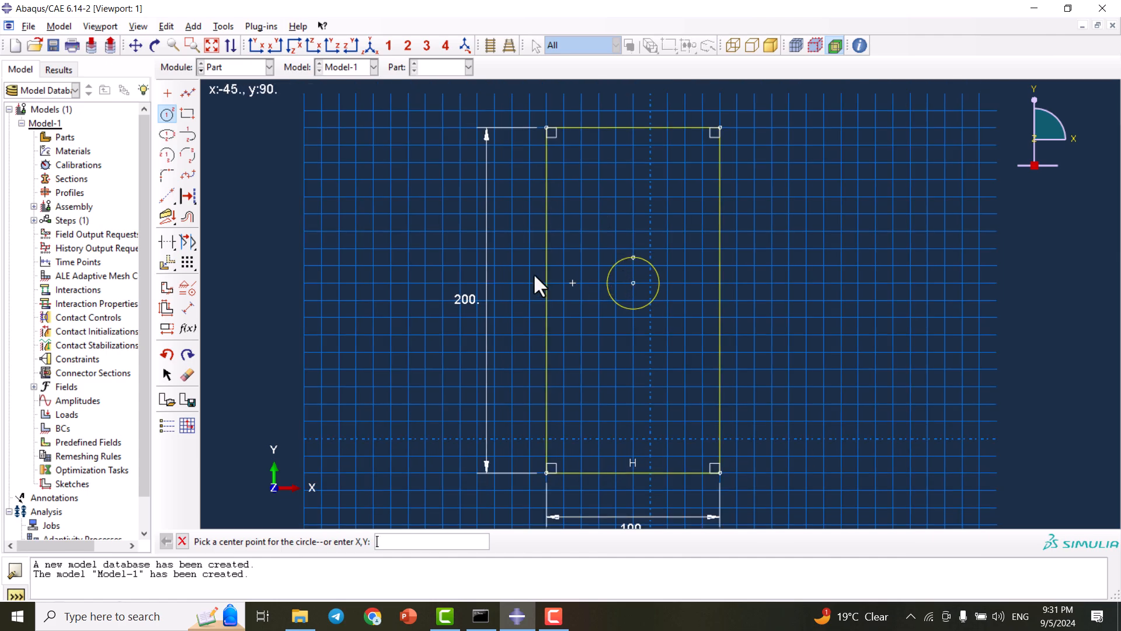
pyautogui.click(192, 305)
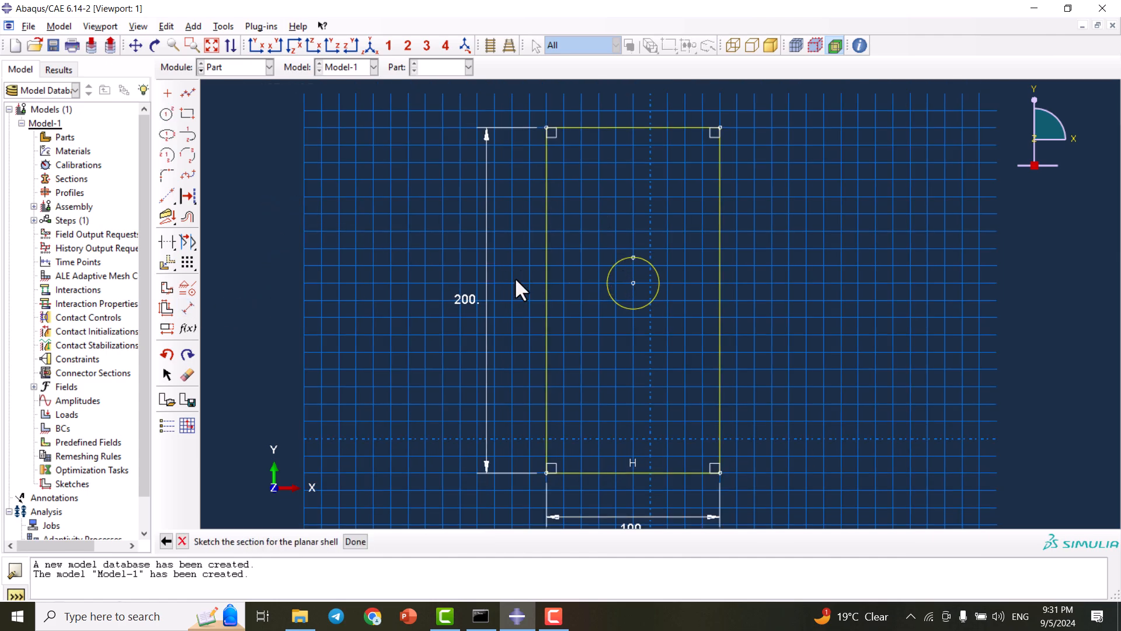
pyautogui.click(188, 307)
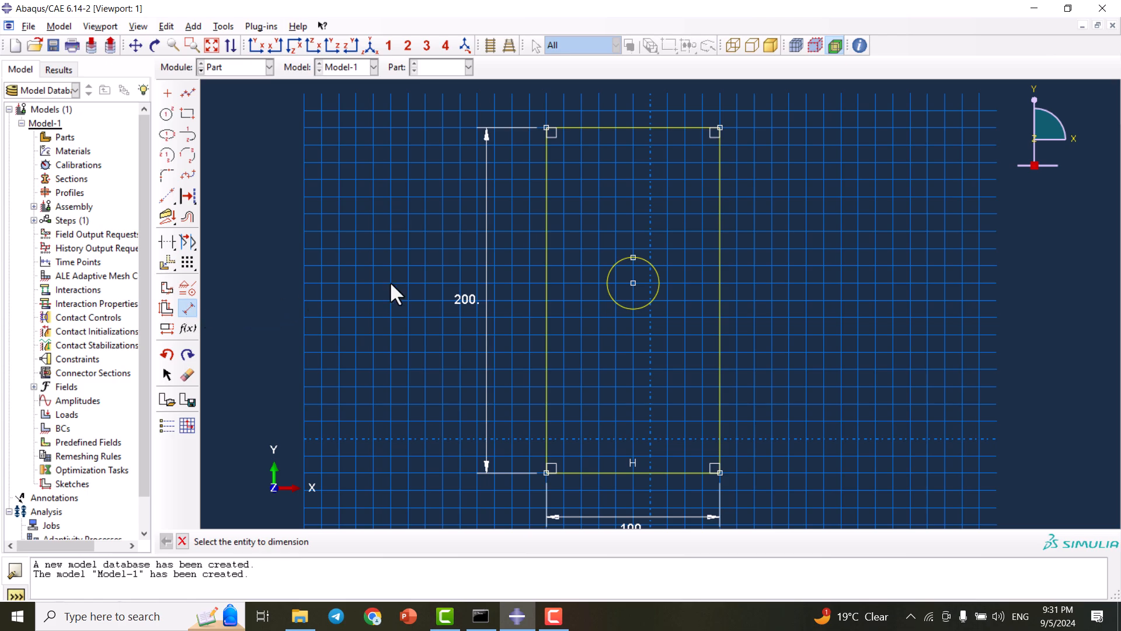
pyautogui.click(657, 273)
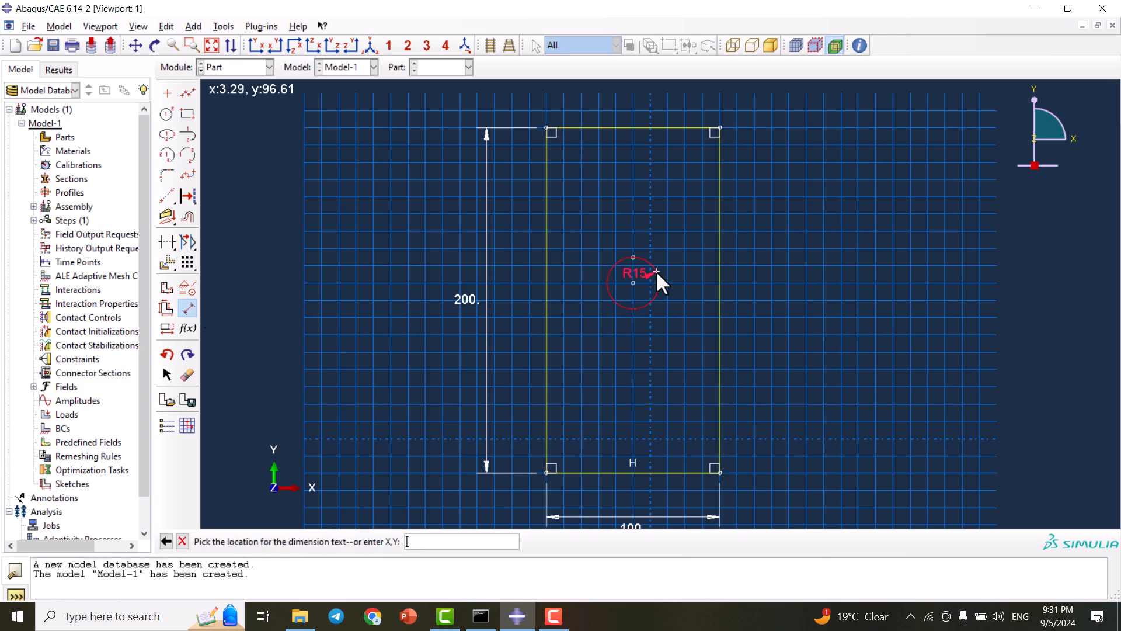
pyautogui.click(678, 237)
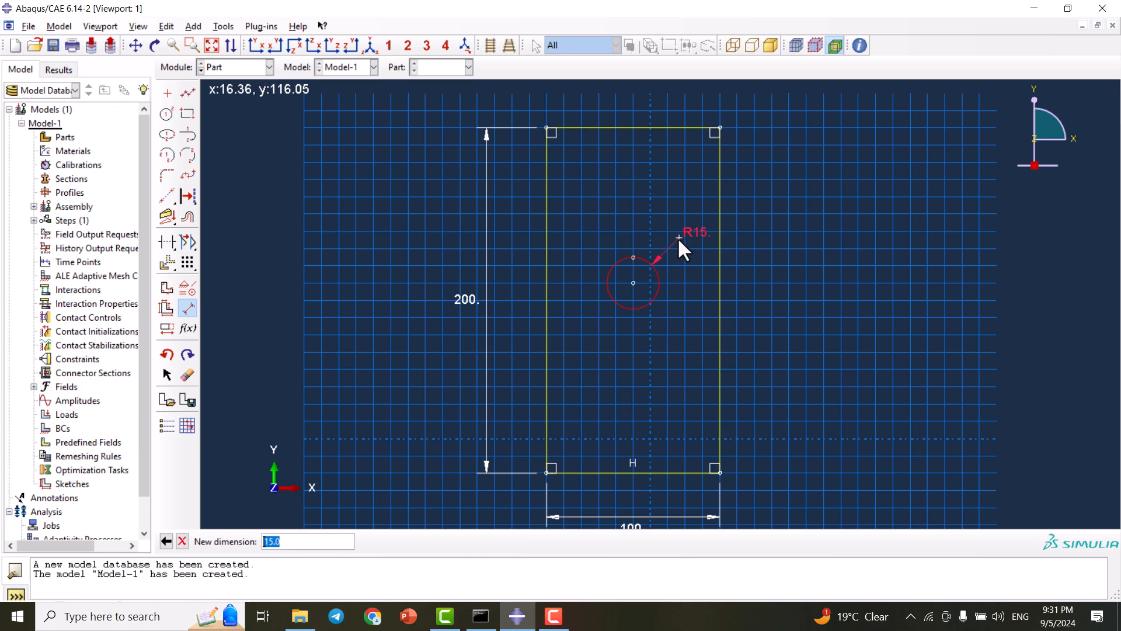
pyautogui.write('10')
pyautogui.press('Return')
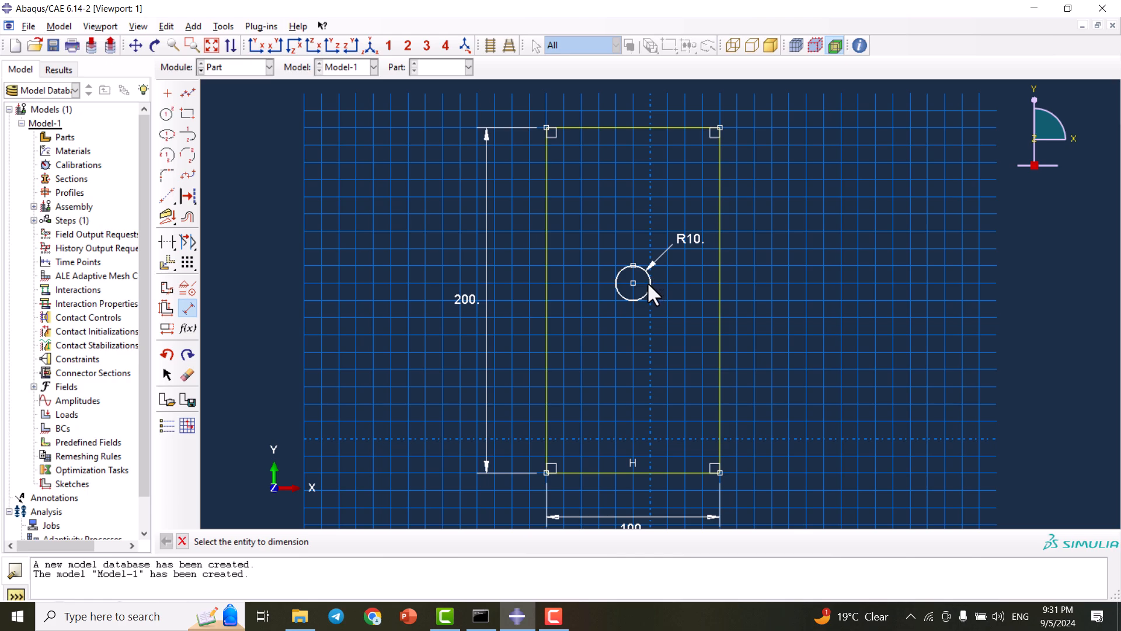
# - Dimension the vertical distance from the circle's centre to the rectangle's bottom edge and set it to 100
pyautogui.click(632, 286)
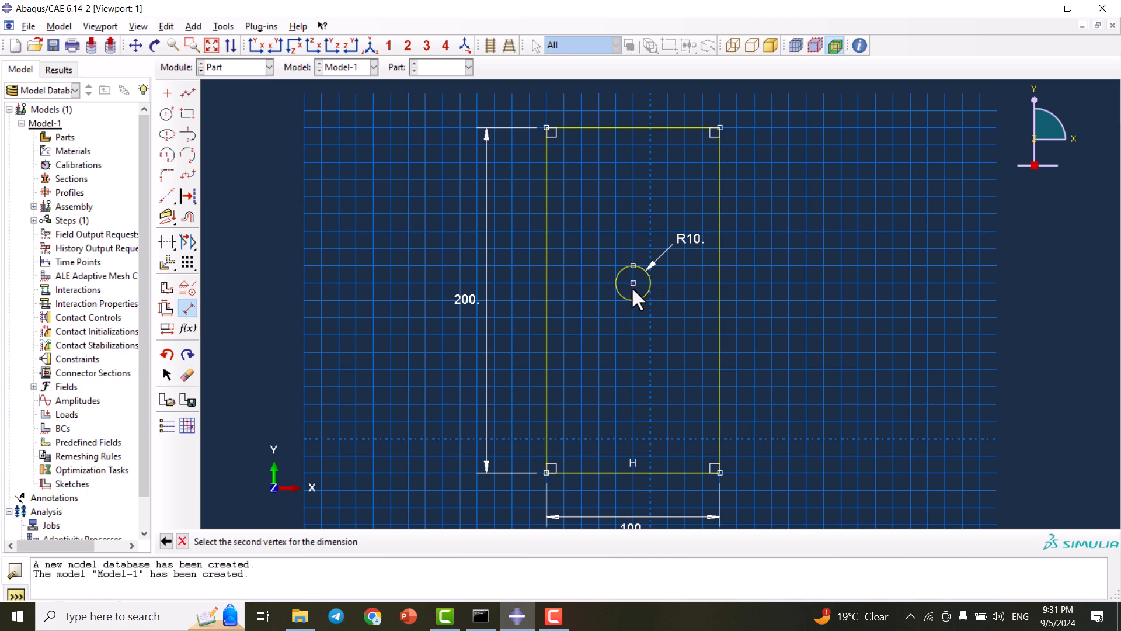
pyautogui.click(629, 466)
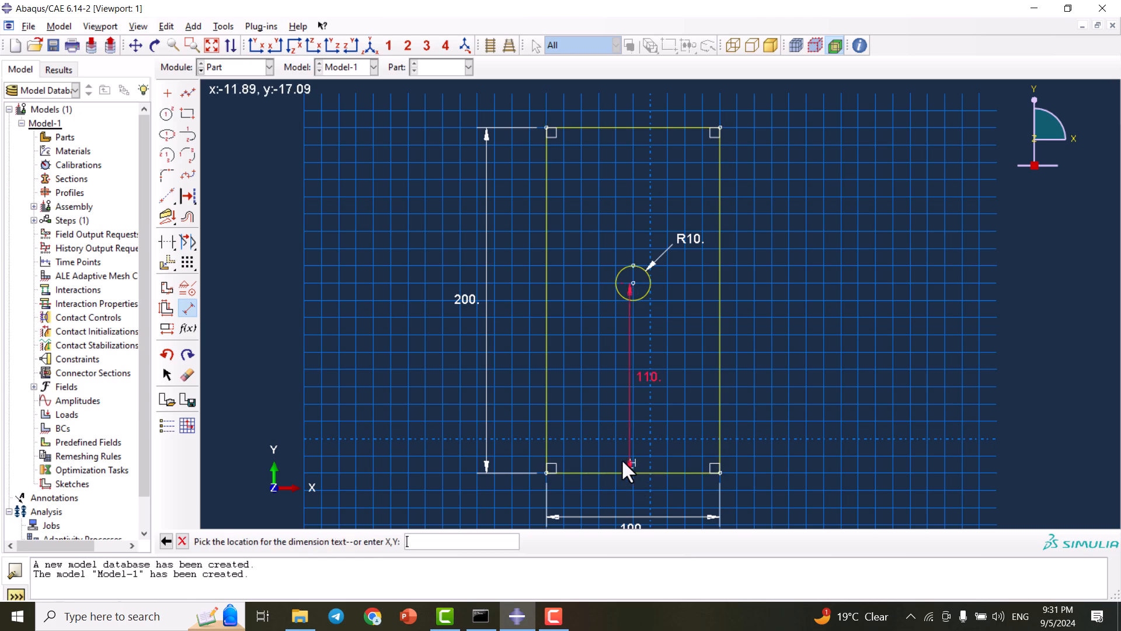
pyautogui.click(380, 363)
pyautogui.write('100')
pyautogui.press('Return')
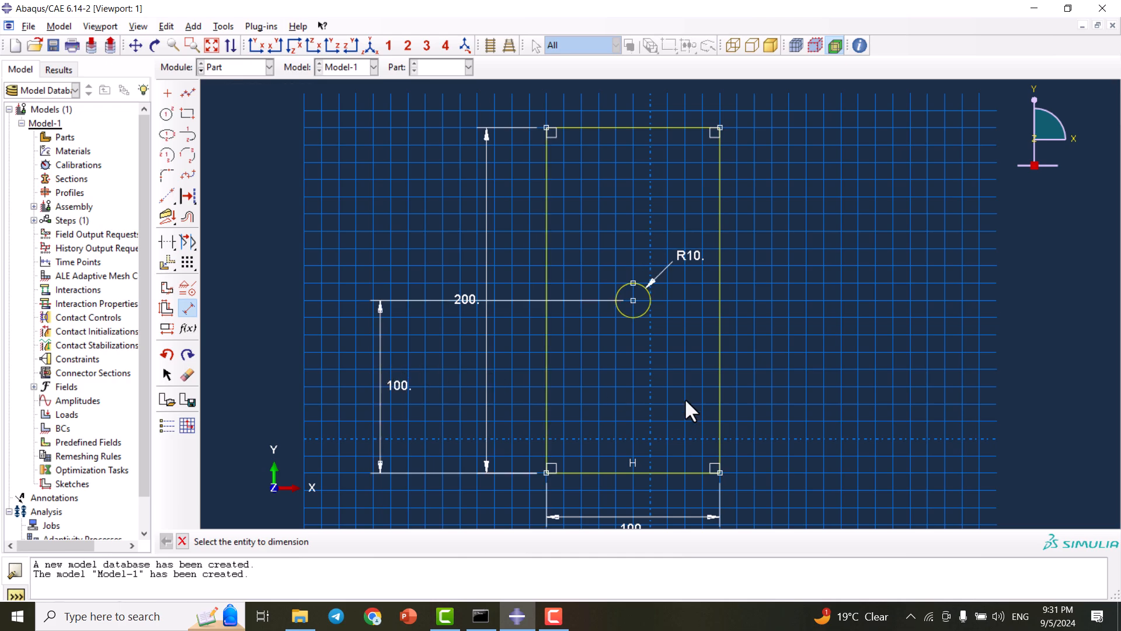
# - Check the horizontal distance from the circle's centre to the rectangle's right edge without keeping a dimension
pyautogui.click(633, 299)
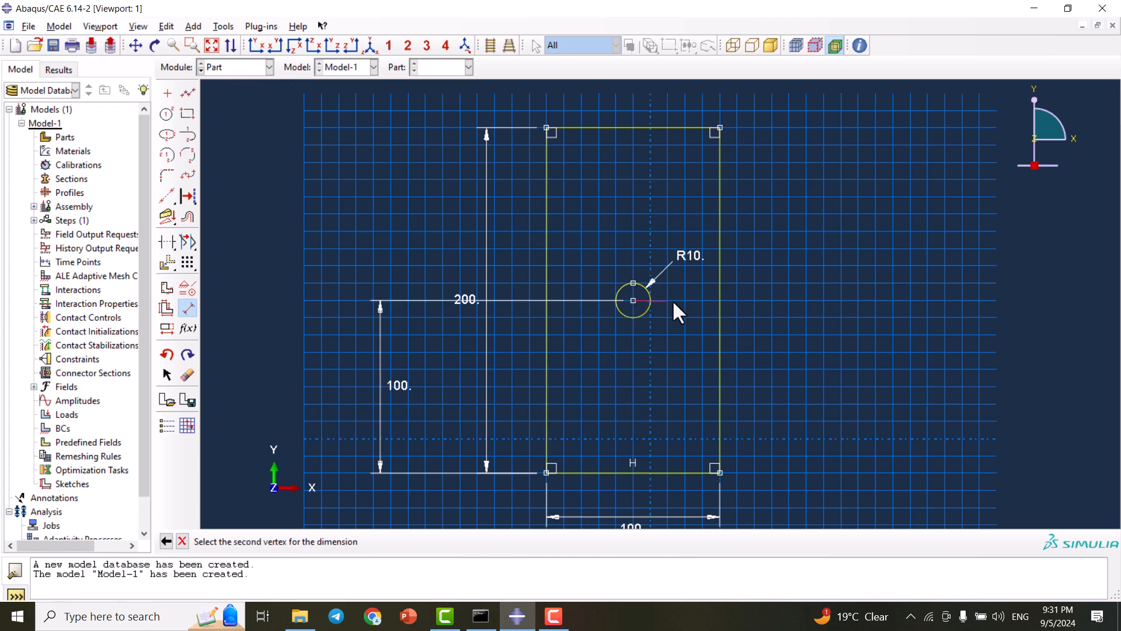
pyautogui.click(718, 301)
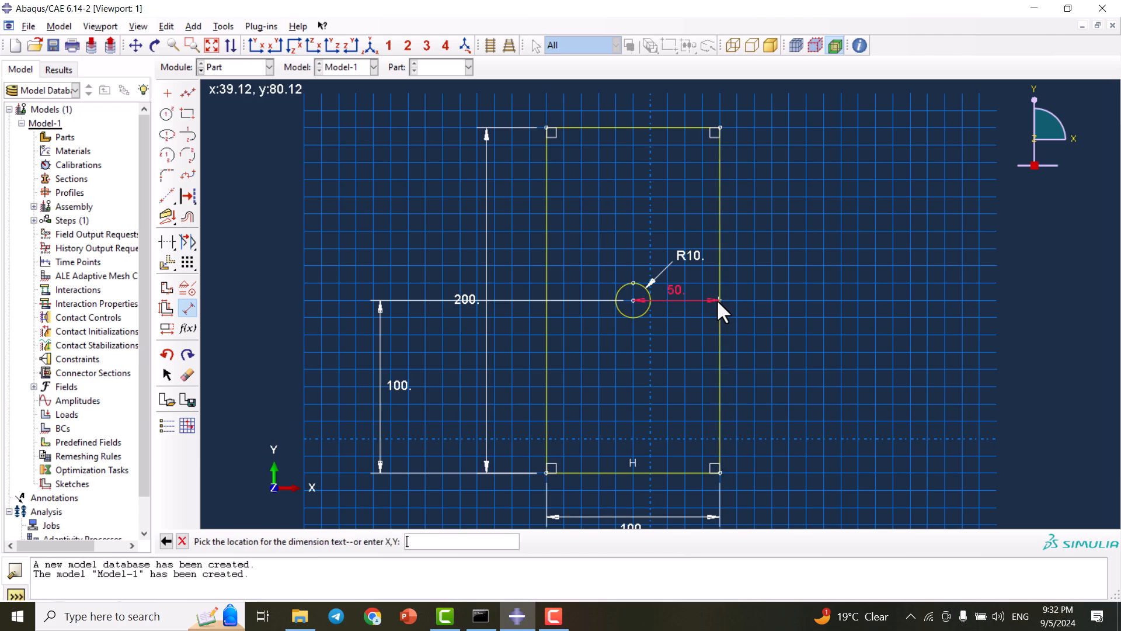
pyautogui.click(680, 354)
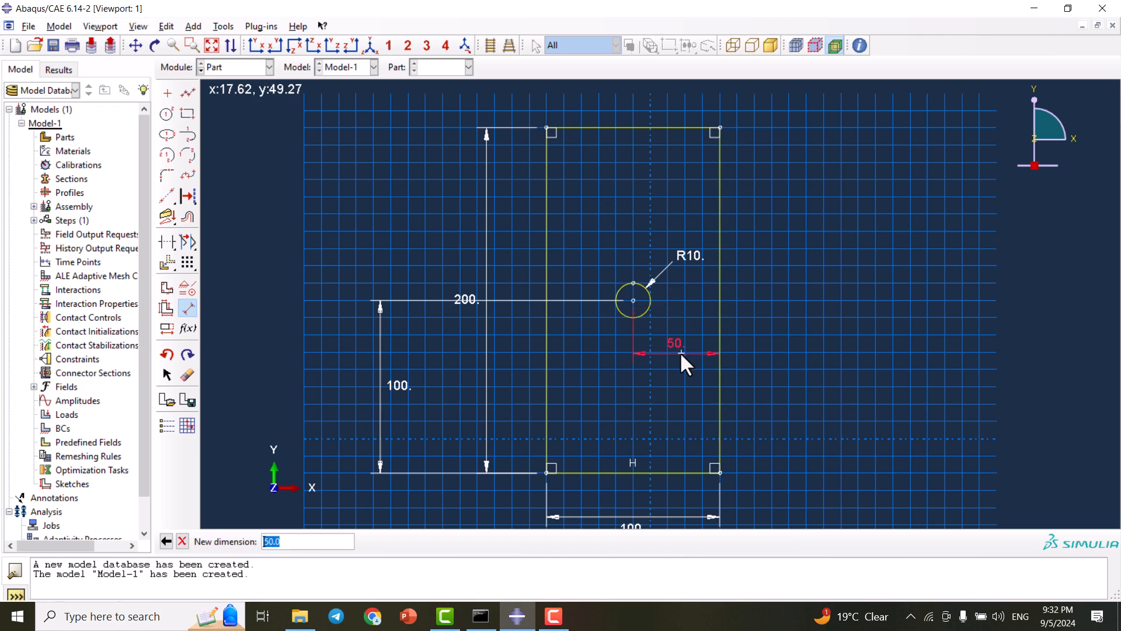
pyautogui.click(184, 541)
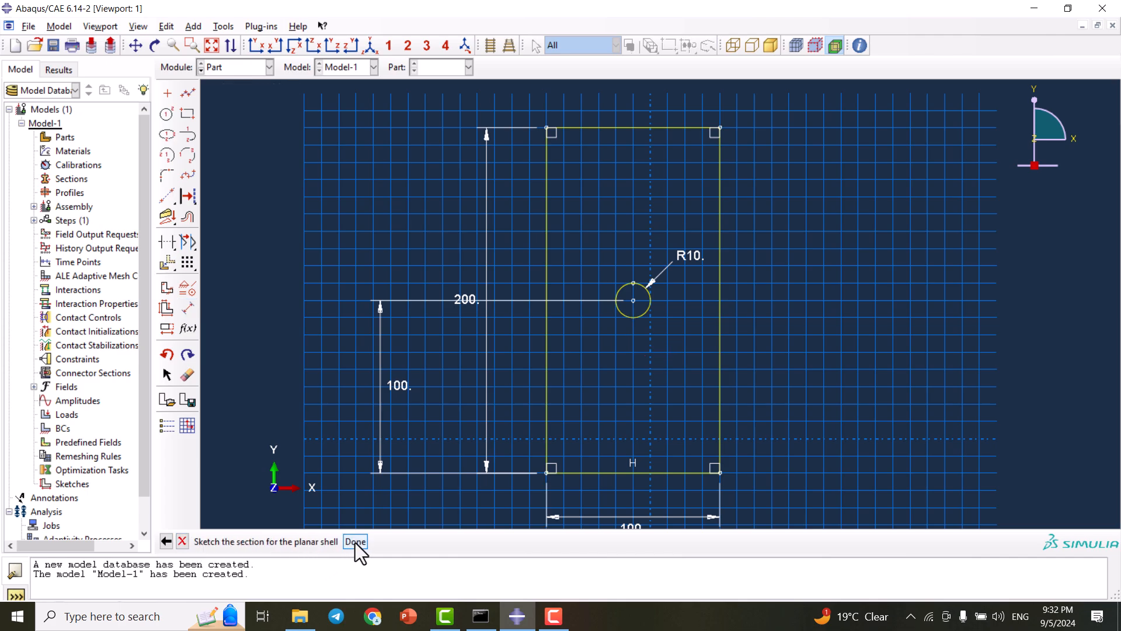
# - Finish the sketch to generate the plate with the hole and switch to the Property module
pyautogui.click(355, 542)
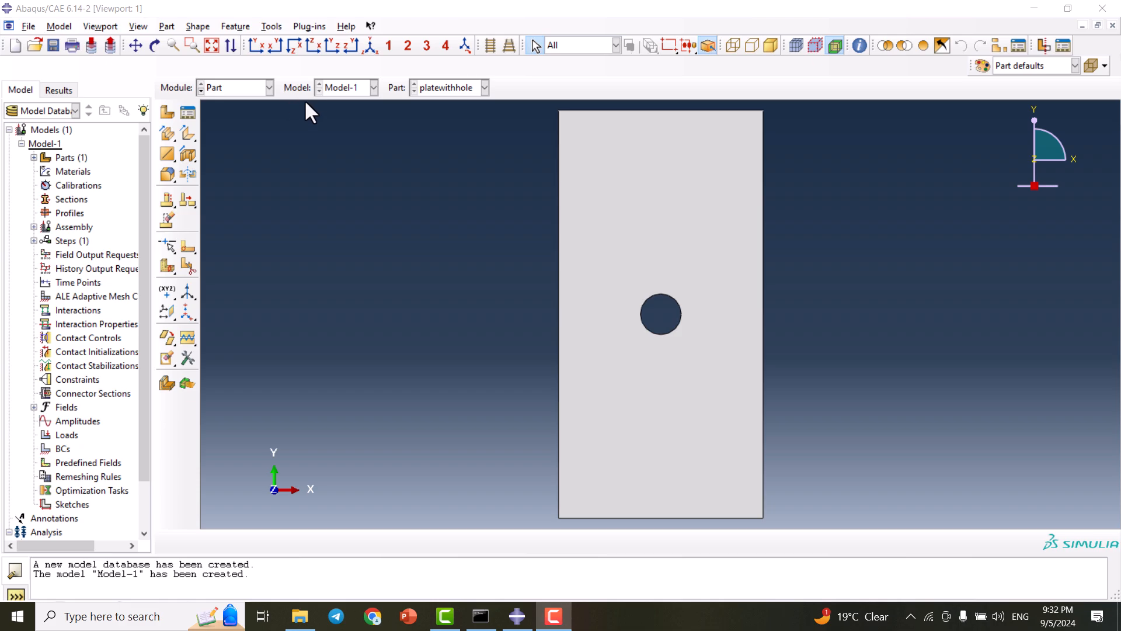
pyautogui.click(262, 88)
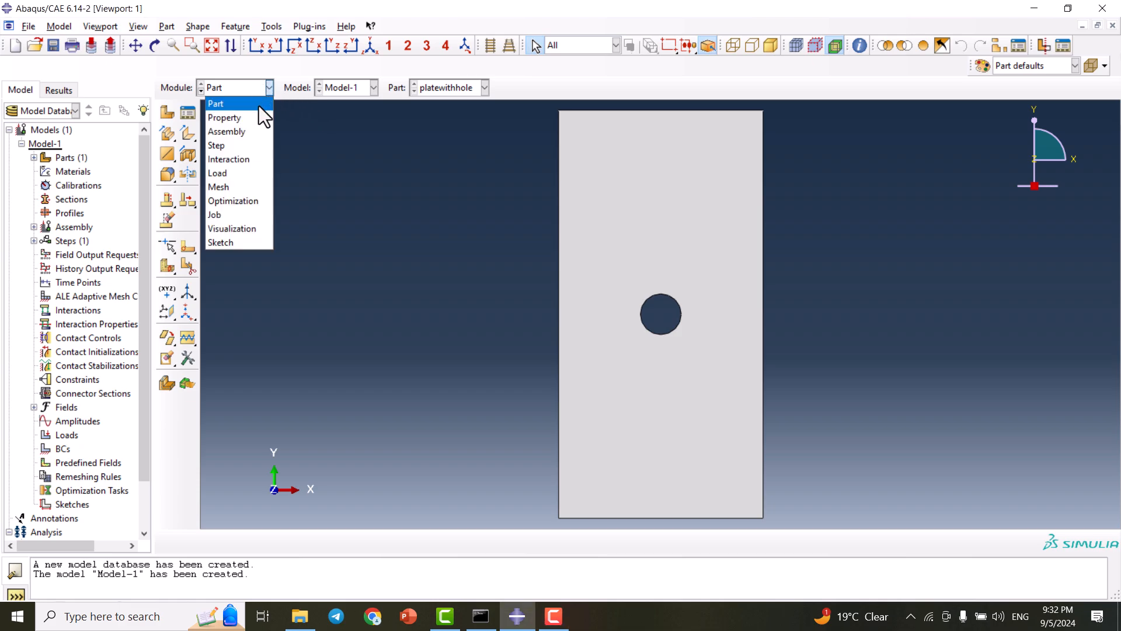
pyautogui.click(229, 117)
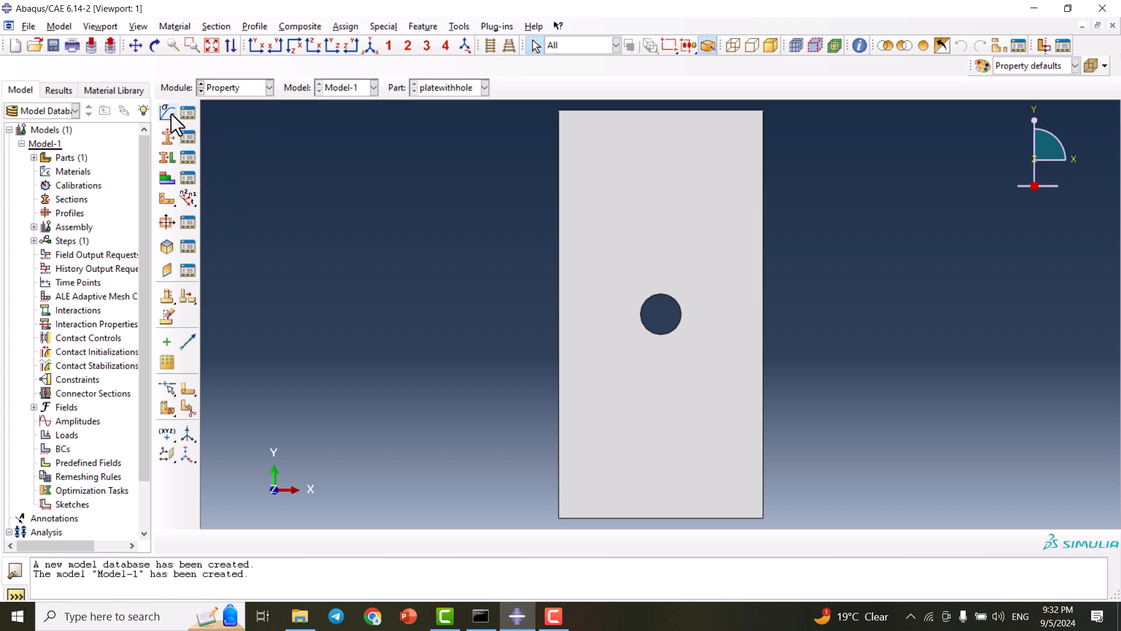
# - Start a new material definition and name it steel
pyautogui.click(168, 112)
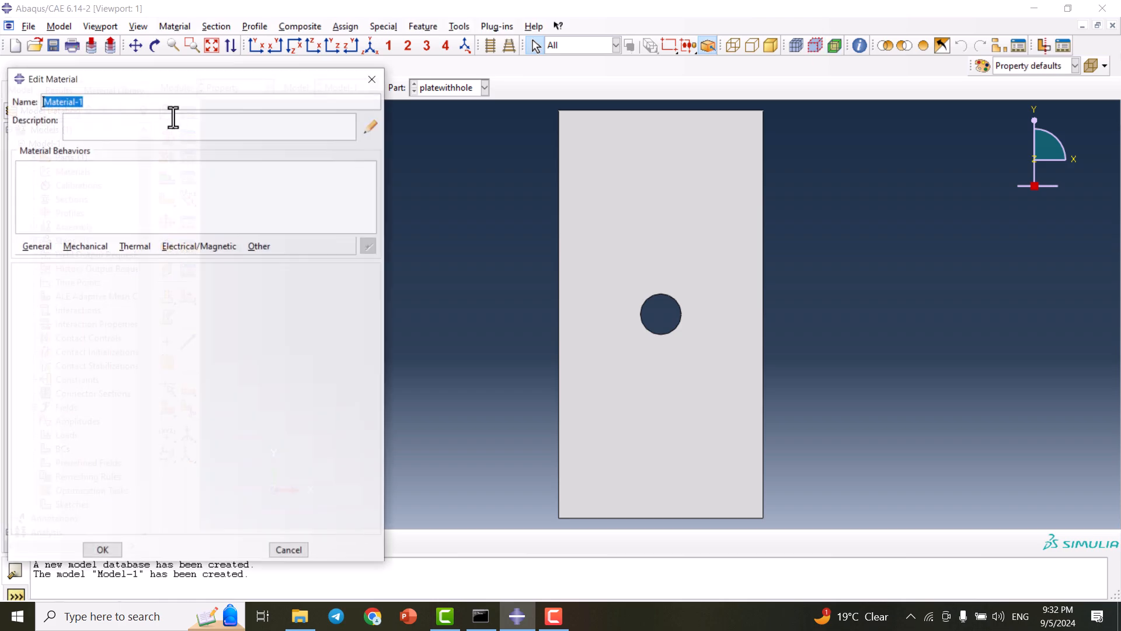
pyautogui.moveTo(170, 79); pyautogui.dragTo(518, 86)
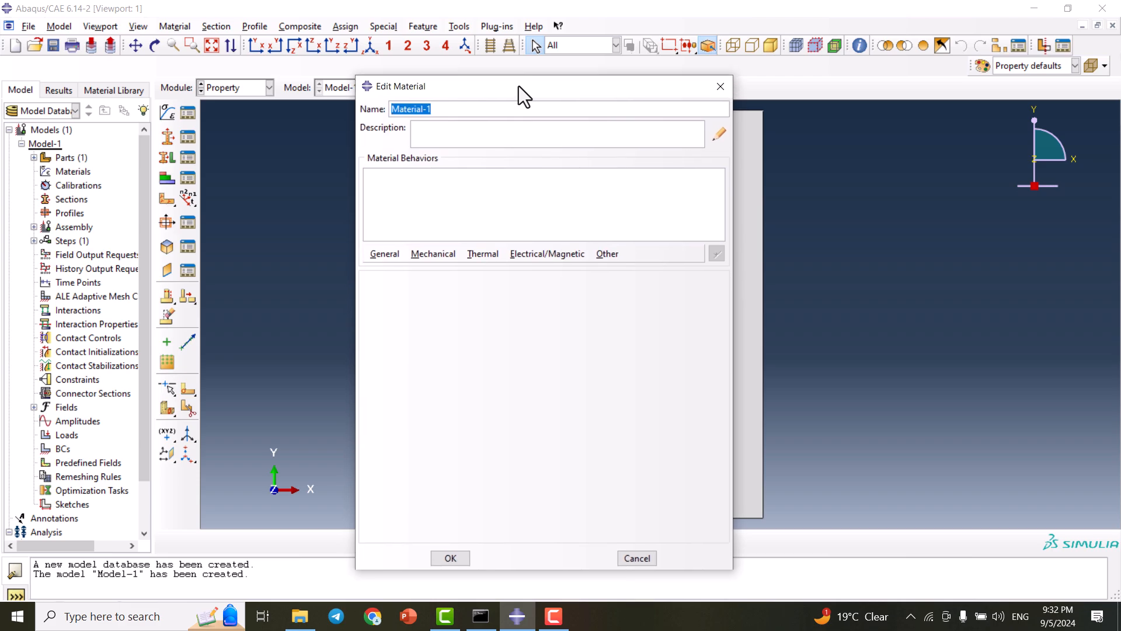
pyautogui.write('steel')
# - Give the steel material isotropic elastic behaviour with Young's modulus 210000 and Poisson's ratio 0.33, and save the material
pyautogui.click(440, 255)
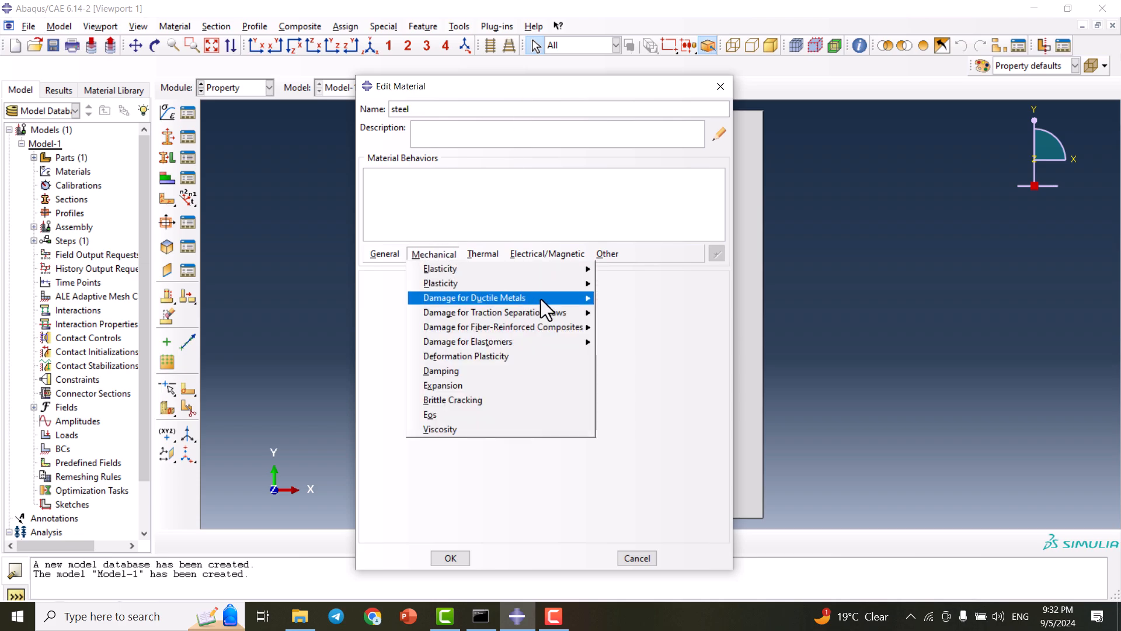
pyautogui.moveTo(569, 267)
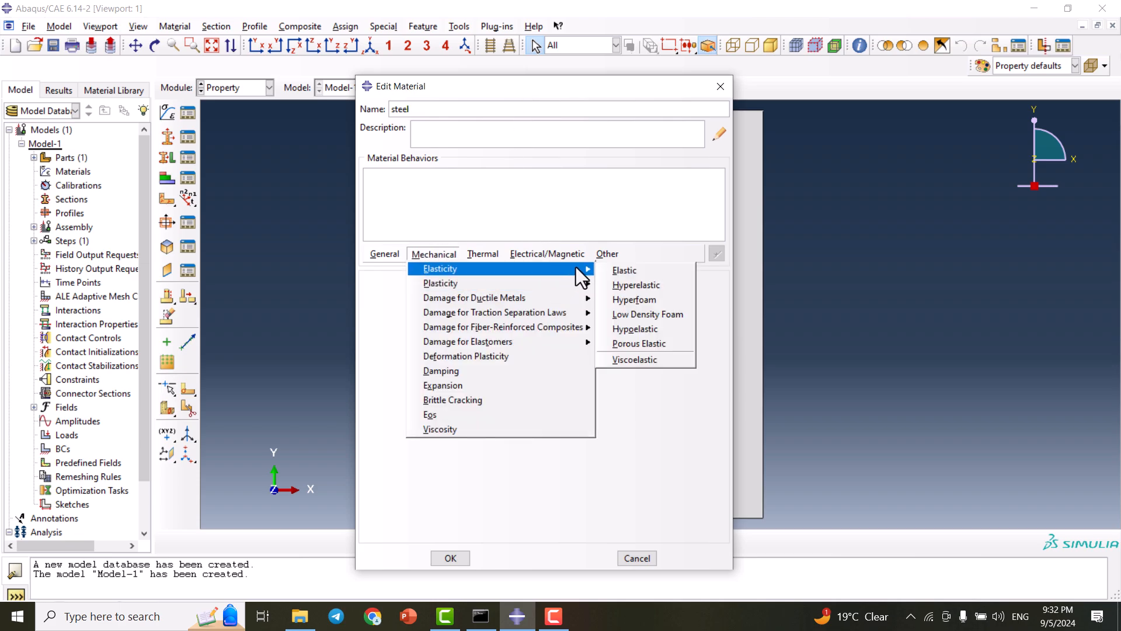
pyautogui.click(619, 271)
pyautogui.click(425, 453)
pyautogui.write('210000')
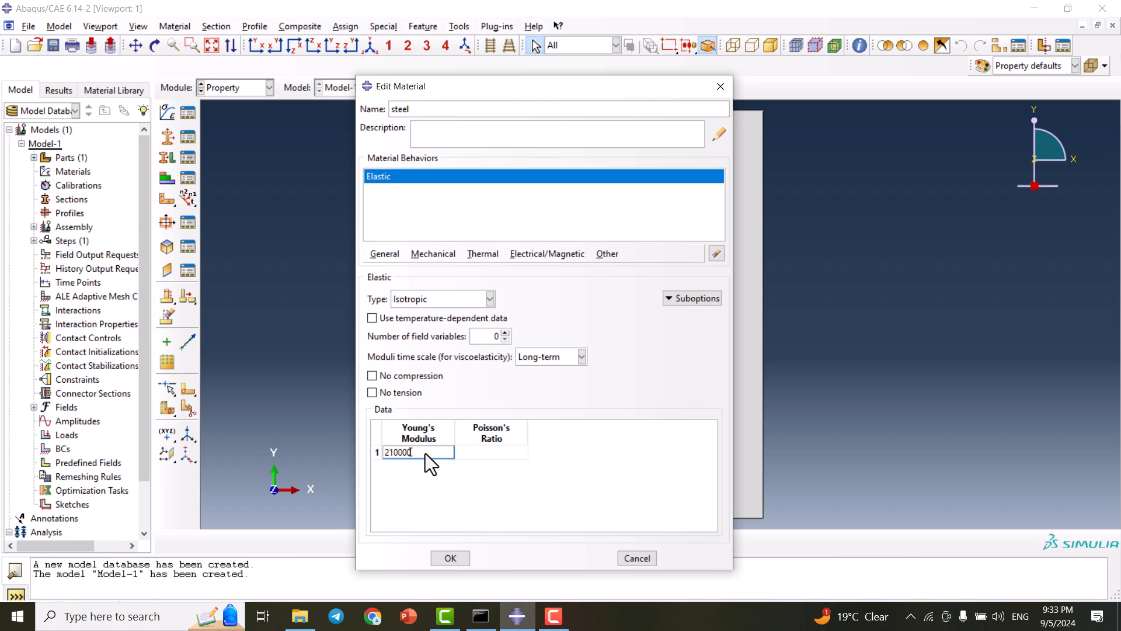
pyautogui.press('Tab')
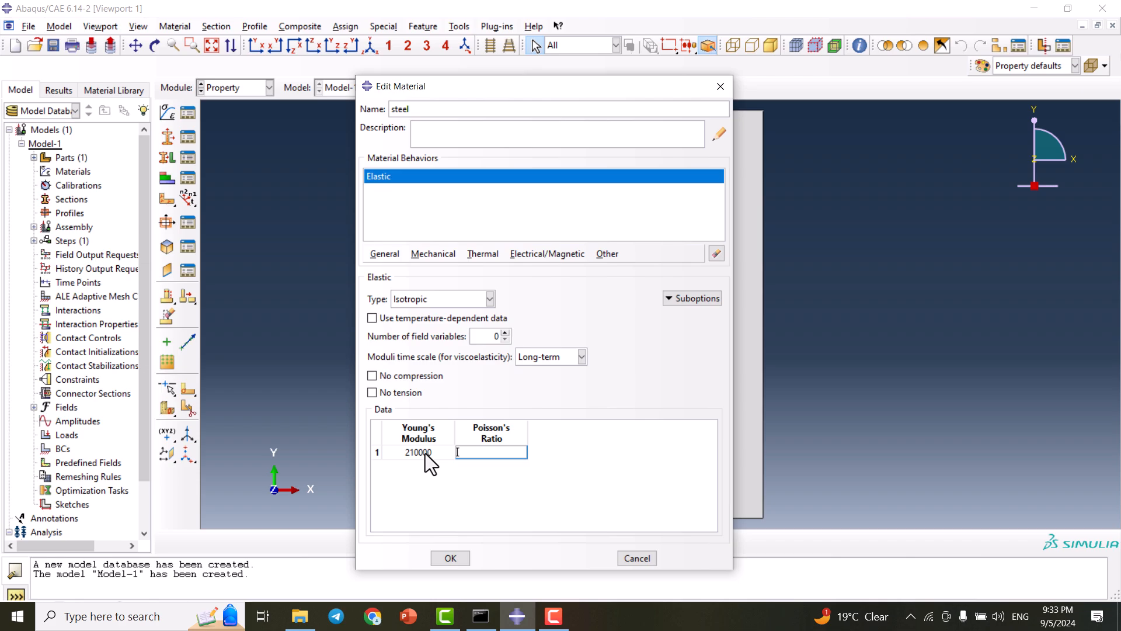
pyautogui.write('0.33')
pyautogui.click(466, 560)
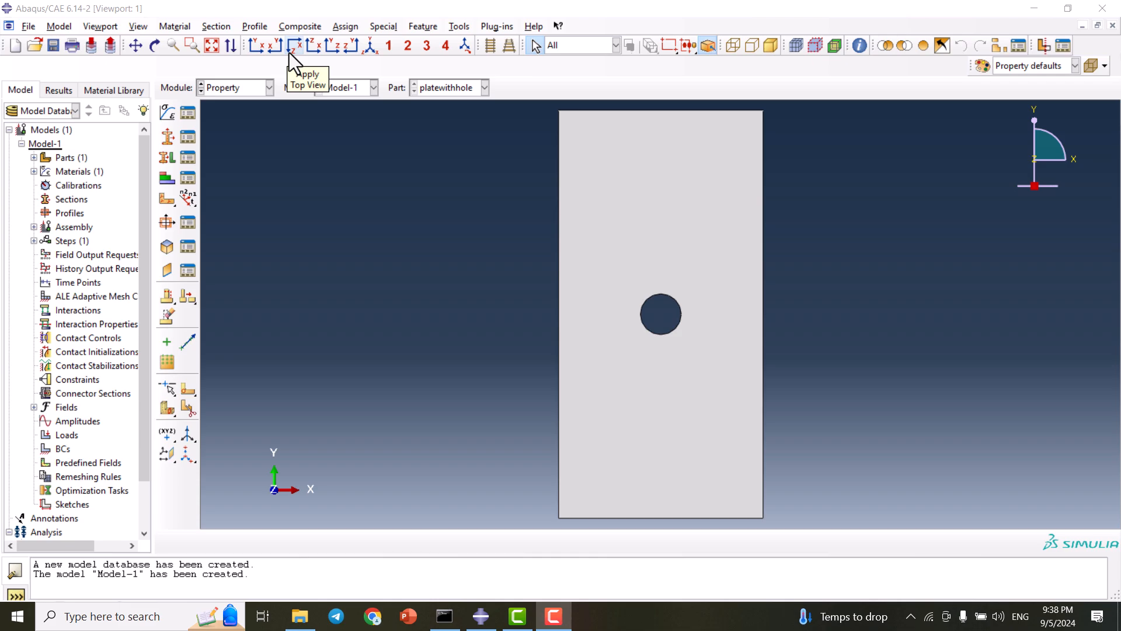
# - Create a solid, homogeneous section using steel, with a plane stress/strain thickness of 2
pyautogui.click(170, 142)
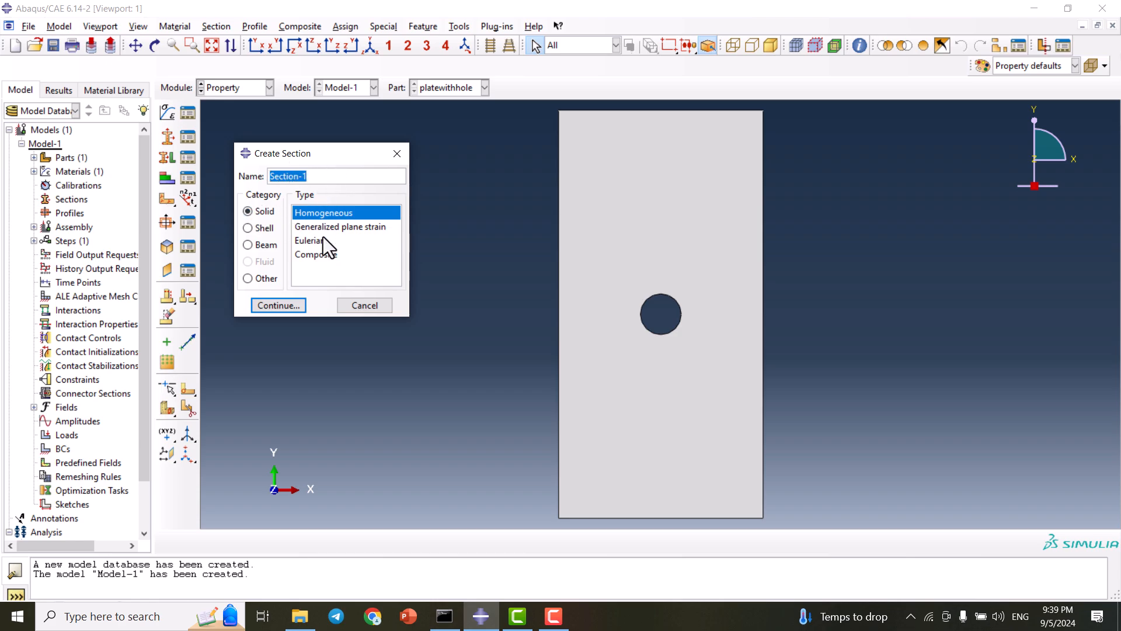
pyautogui.click(291, 304)
pyautogui.moveTo(104, 125); pyautogui.dragTo(180, 122)
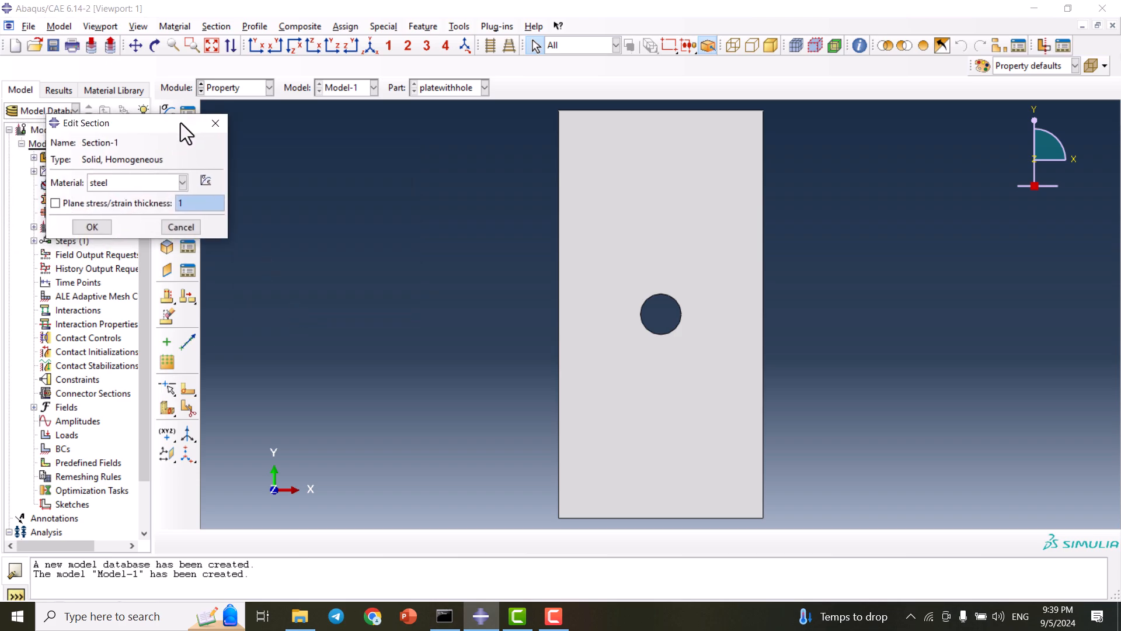
pyautogui.click(100, 207)
pyautogui.click(99, 207)
pyautogui.doubleClick(197, 203)
pyautogui.write('2')
pyautogui.click(88, 228)
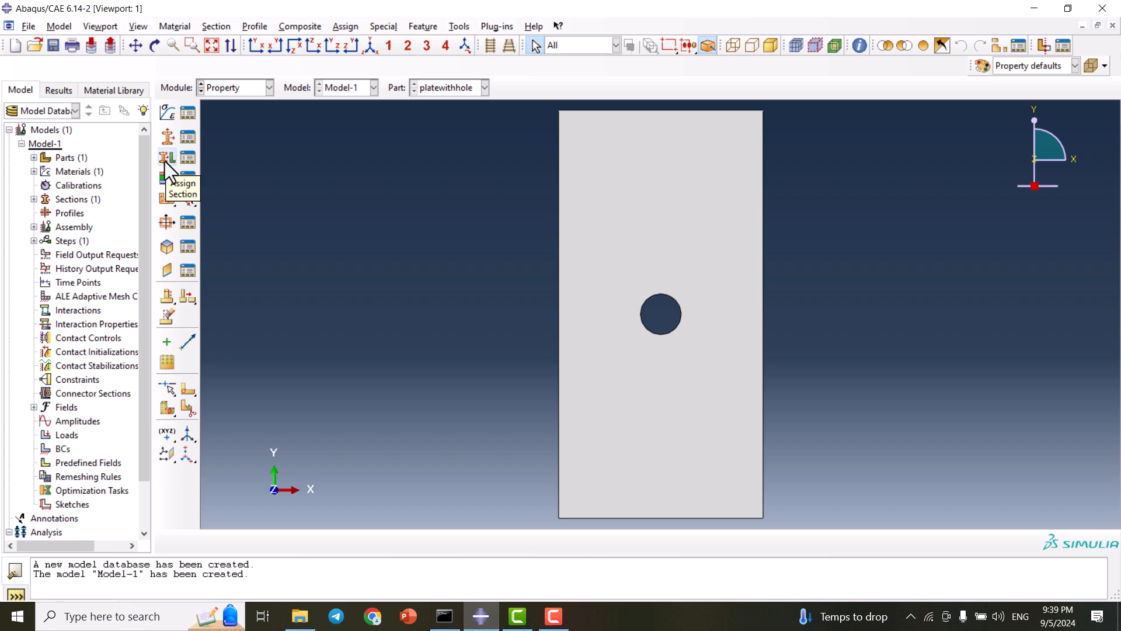
# - Assign Section-1 to the entire plate, creating Set-1 for the region and taking the thickness from the section
pyautogui.click(167, 159)
pyautogui.moveTo(474, 106); pyautogui.dragTo(920, 628)
pyautogui.moveTo(920, 529); pyautogui.dragTo(865, 524)
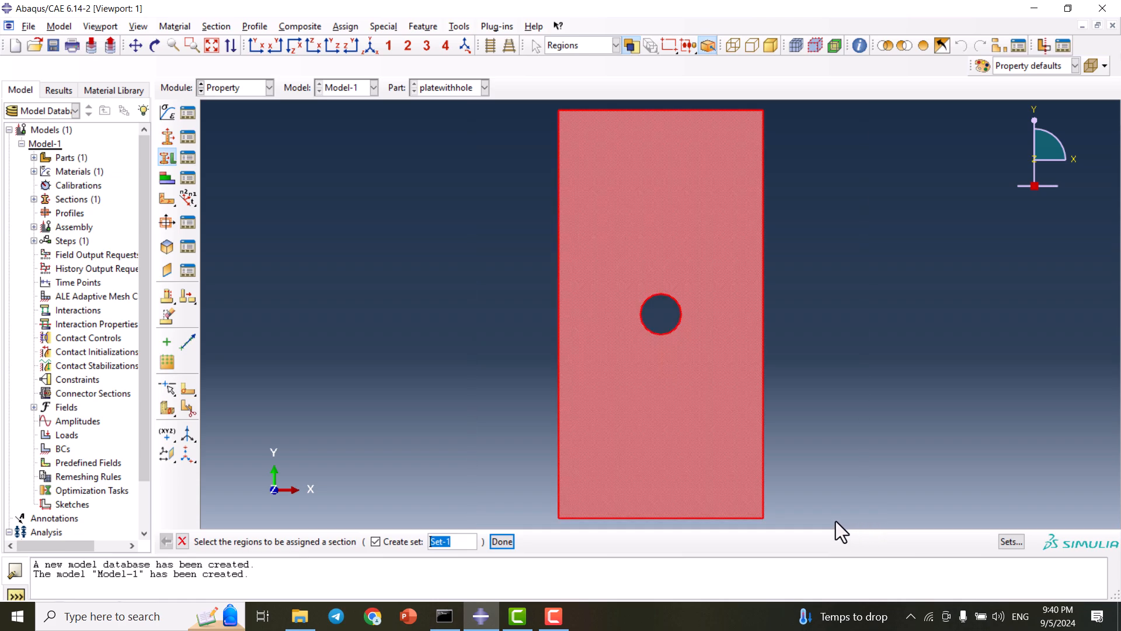
pyautogui.click(503, 547)
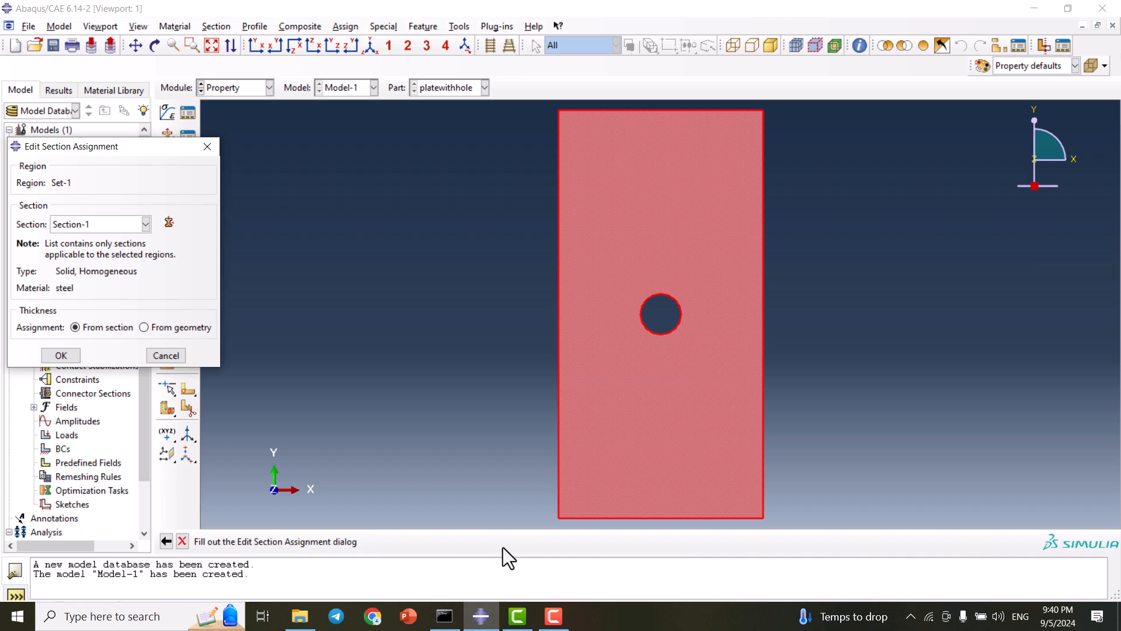
pyautogui.moveTo(129, 145); pyautogui.dragTo(313, 145)
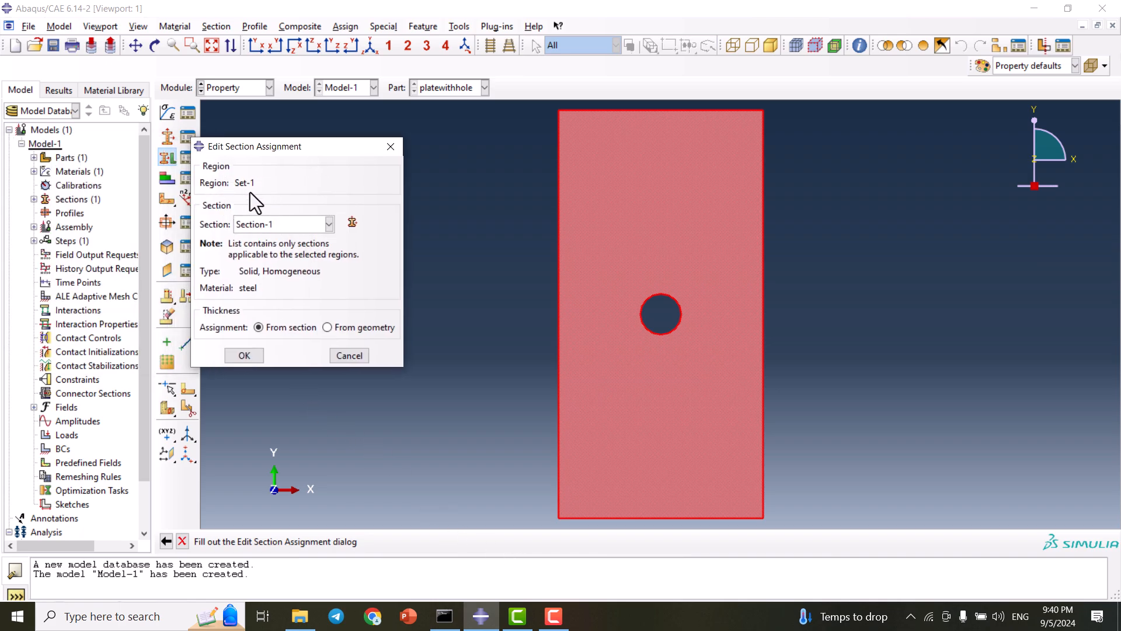
pyautogui.click(241, 355)
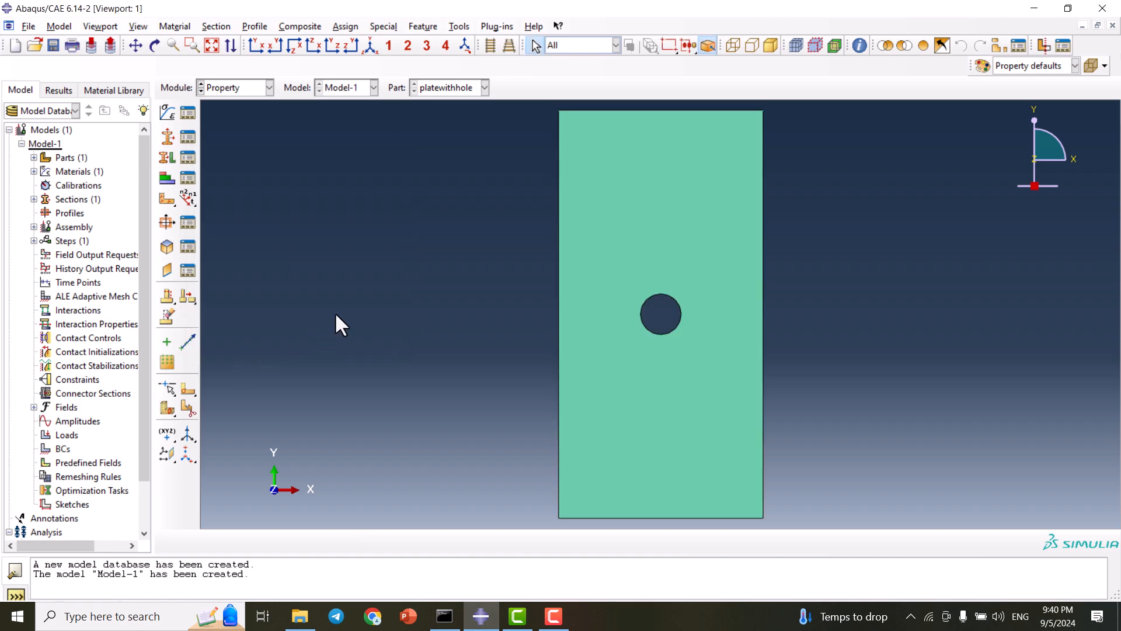
pyautogui.scroll(-3, 566, 251)
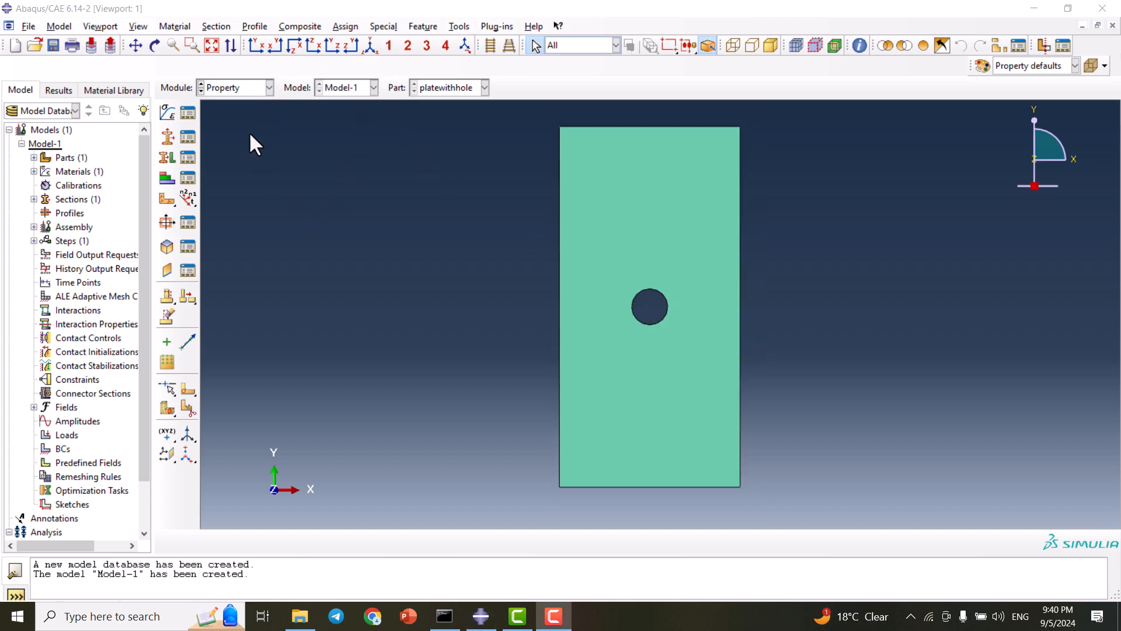
# - Switch to the Assembly module and create an independent (mesh on instance) instance of the platewithhole part
pyautogui.click(246, 89)
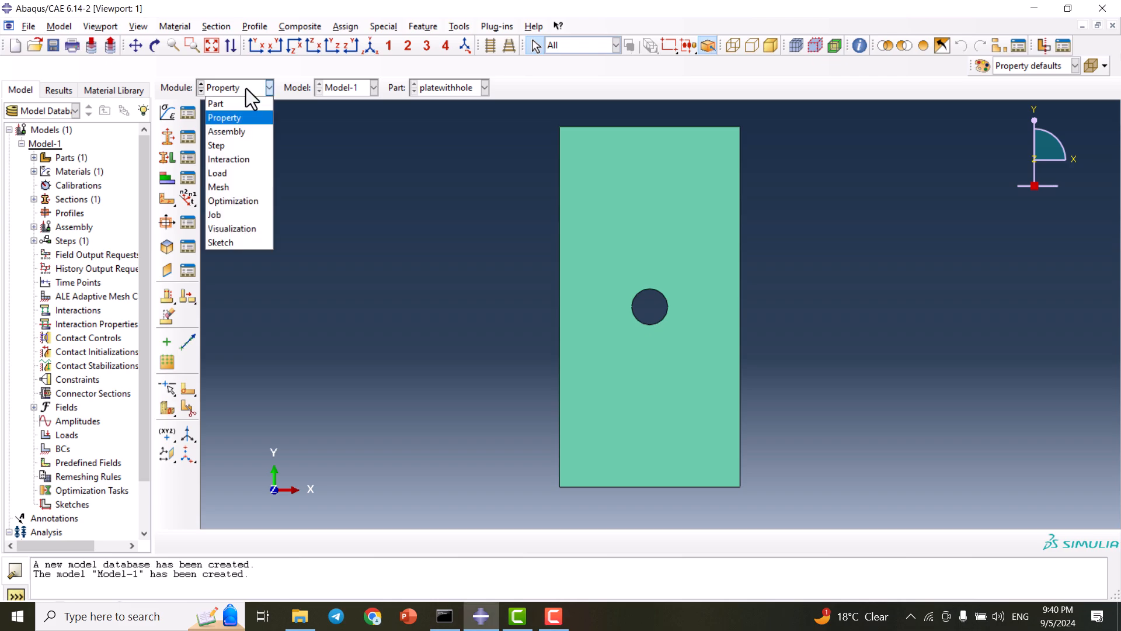
pyautogui.click(258, 131)
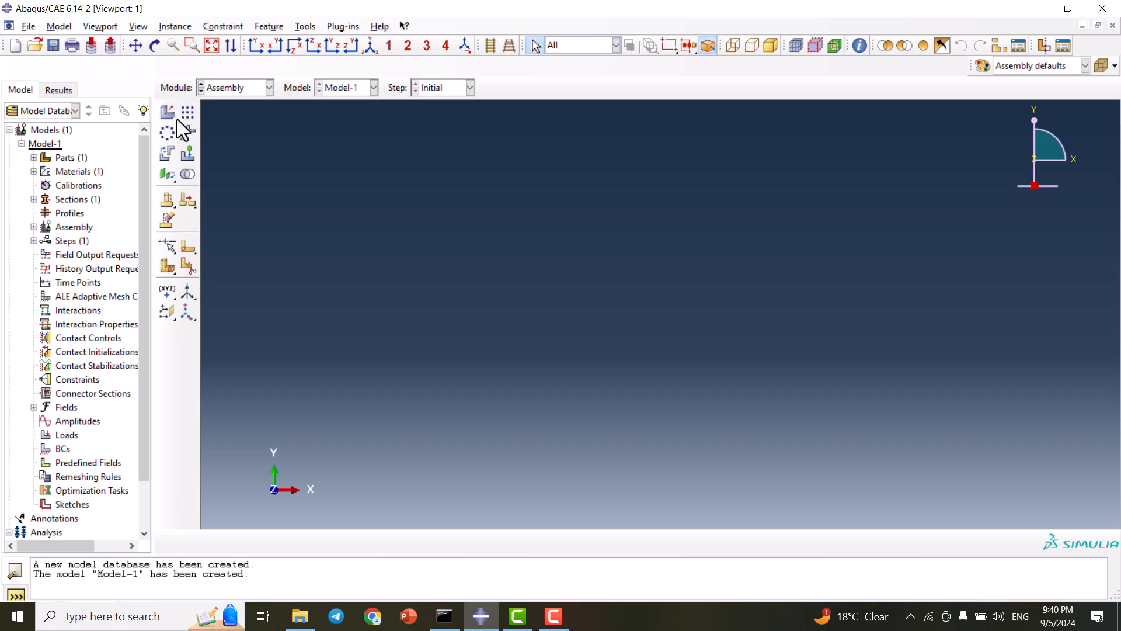
pyautogui.click(167, 113)
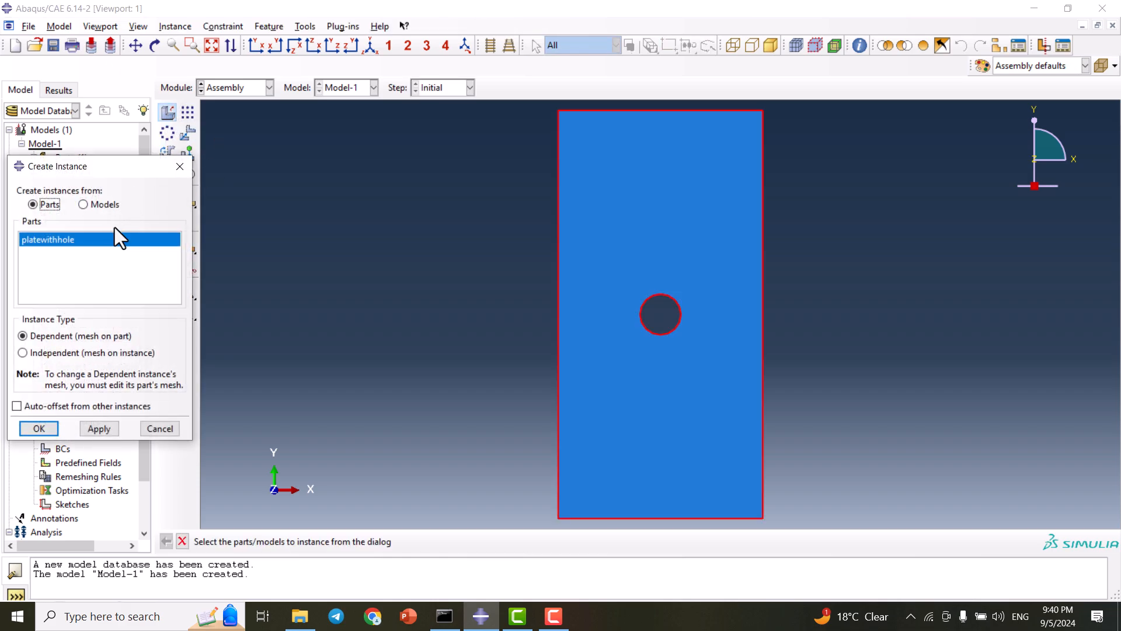
pyautogui.click(47, 353)
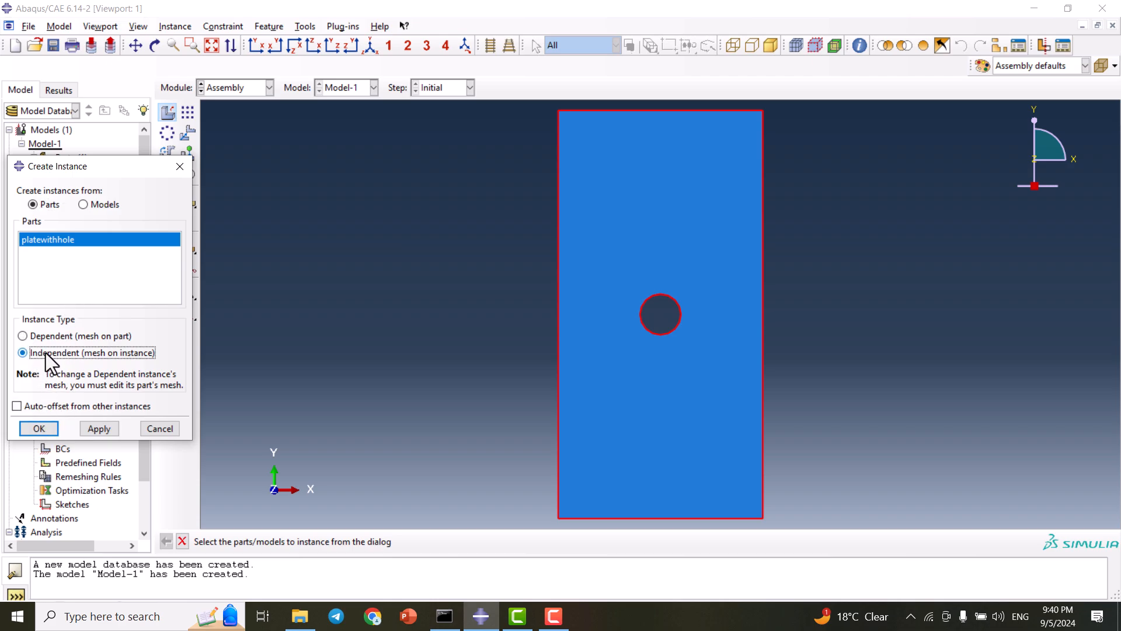
pyautogui.click(38, 430)
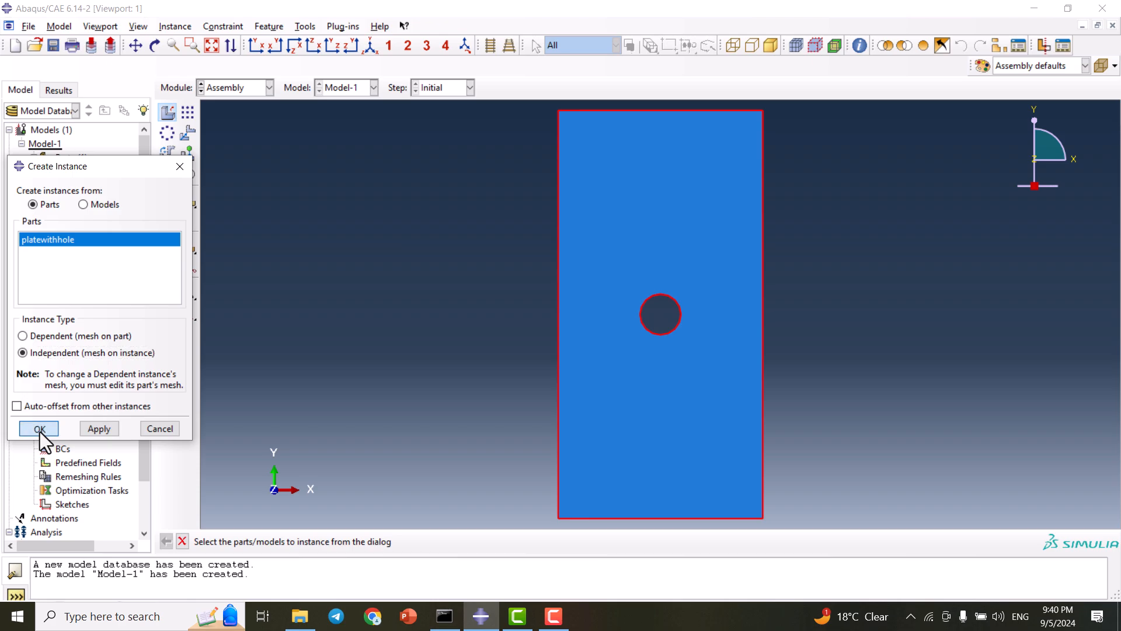
# - In the Step module, start a Static, General step after Initial and turn Nlgeom on
pyautogui.click(229, 87)
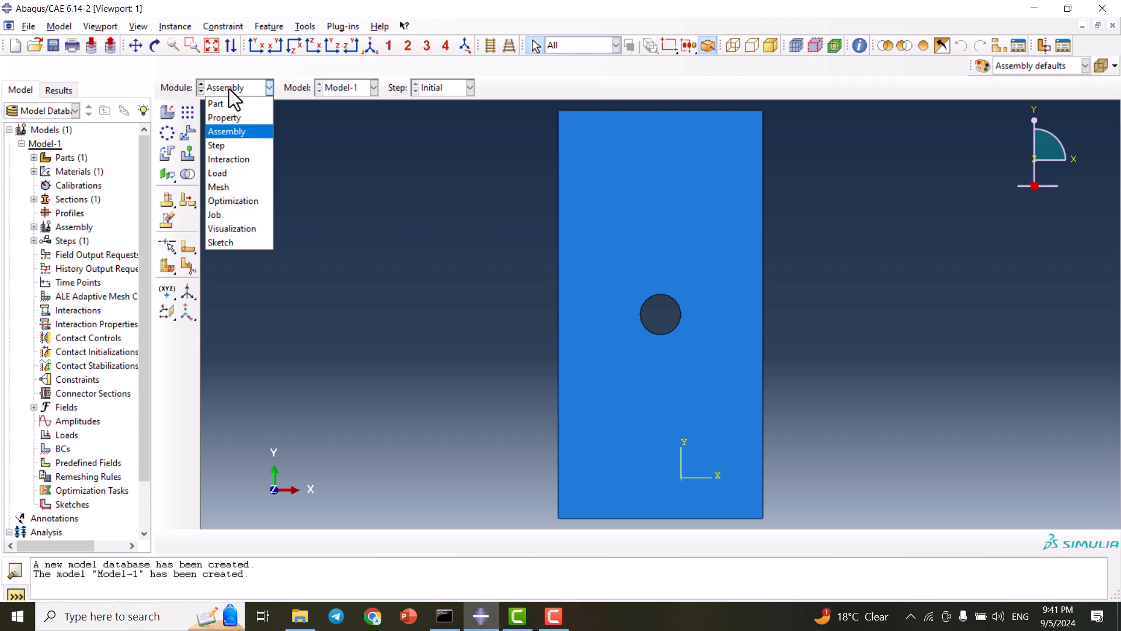
pyautogui.click(237, 146)
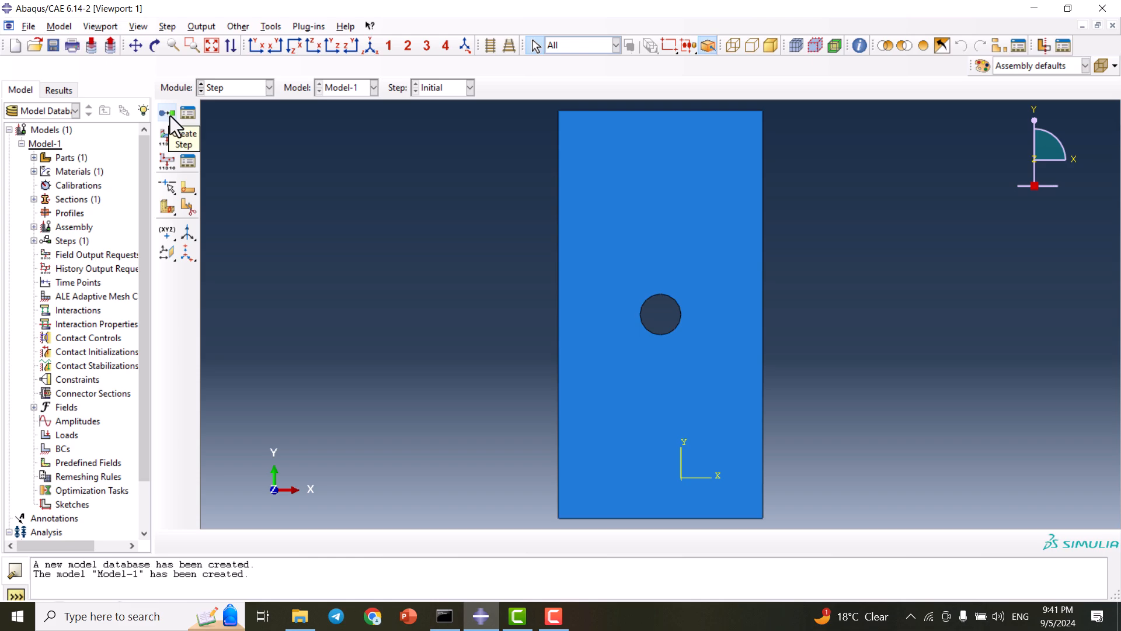
pyautogui.click(168, 113)
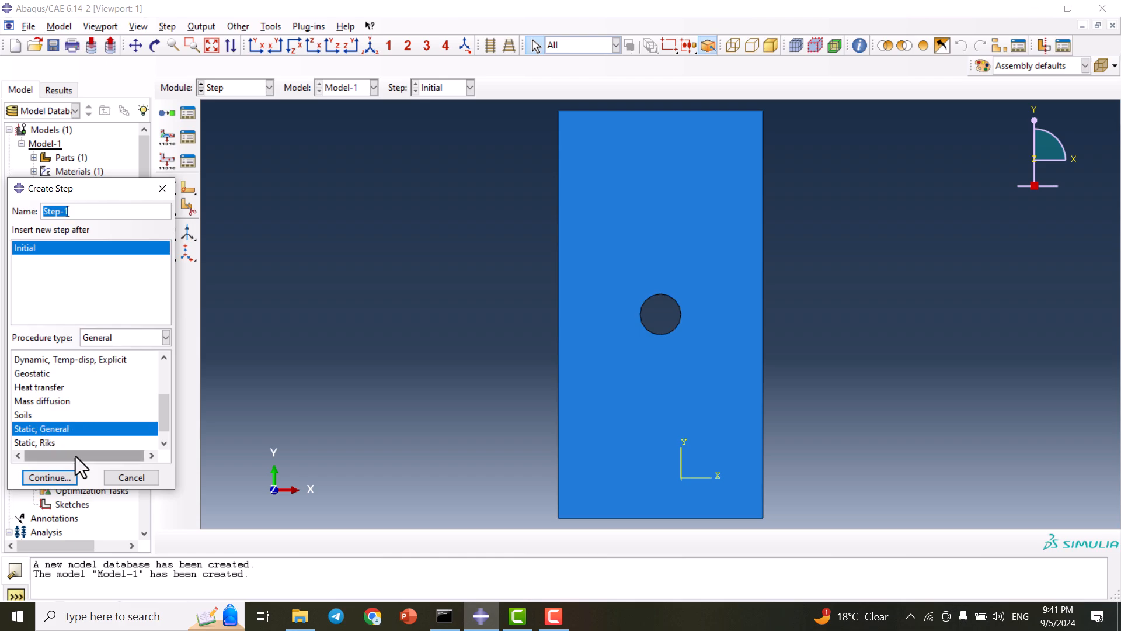
pyautogui.click(59, 478)
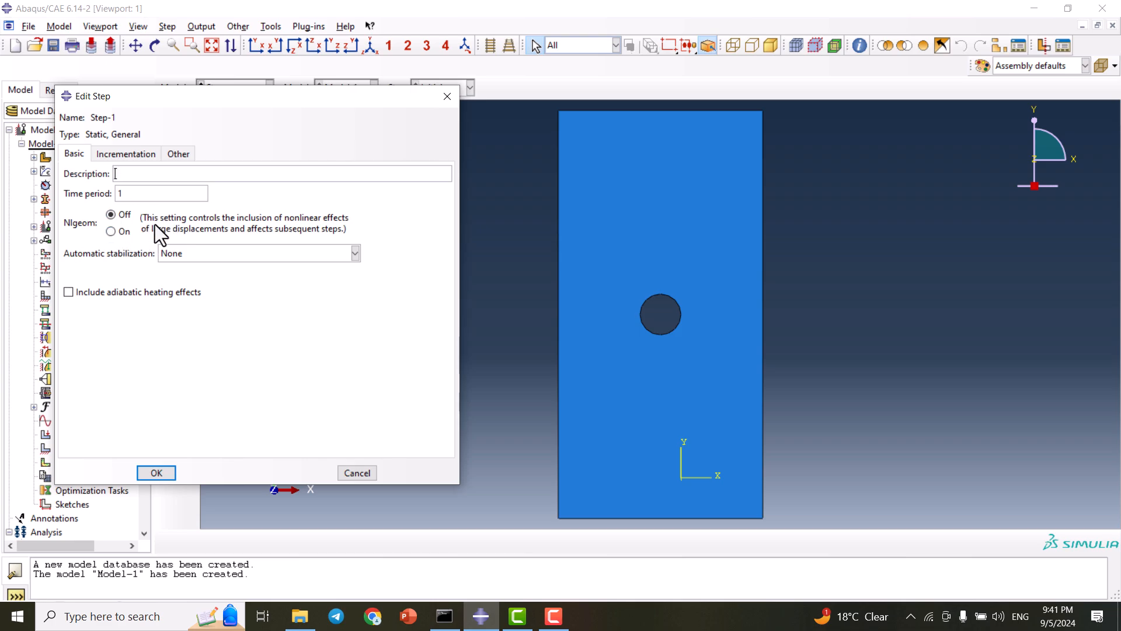
pyautogui.click(121, 231)
# - Set the step's maximum number of increments to 100000 and increment sizes to initial 0.05, minimum 1E-009 and maximum 0.1, then save the step
pyautogui.click(122, 155)
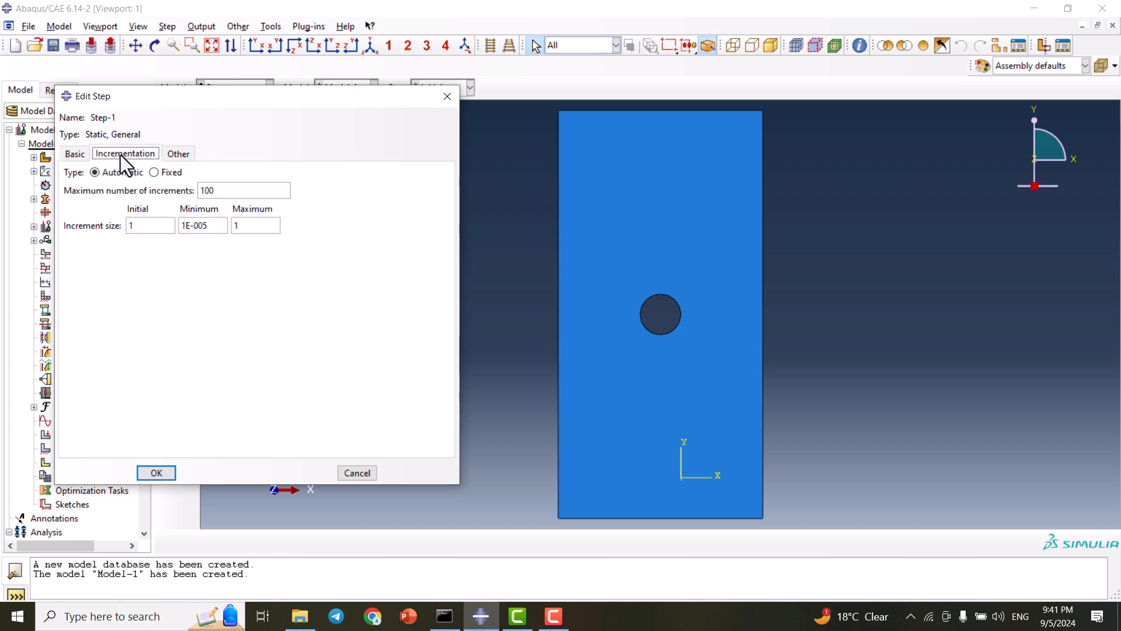
pyautogui.click(241, 191)
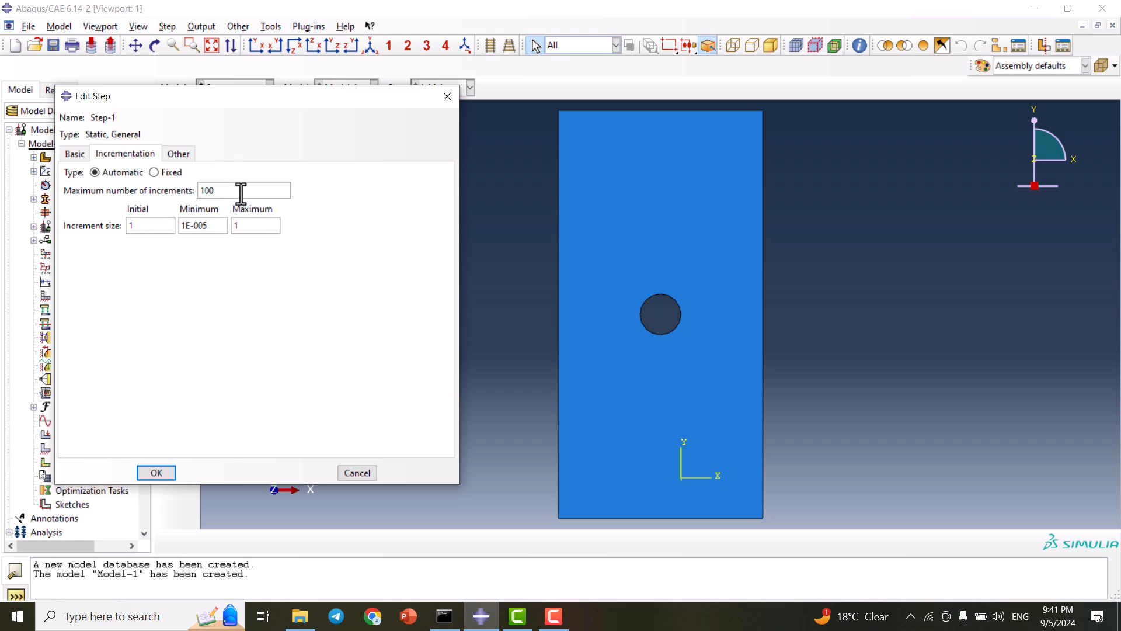
pyautogui.write('000')
pyautogui.doubleClick(147, 226)
pyautogui.write('0.05')
pyautogui.click(214, 232)
pyautogui.press('BackSpace')
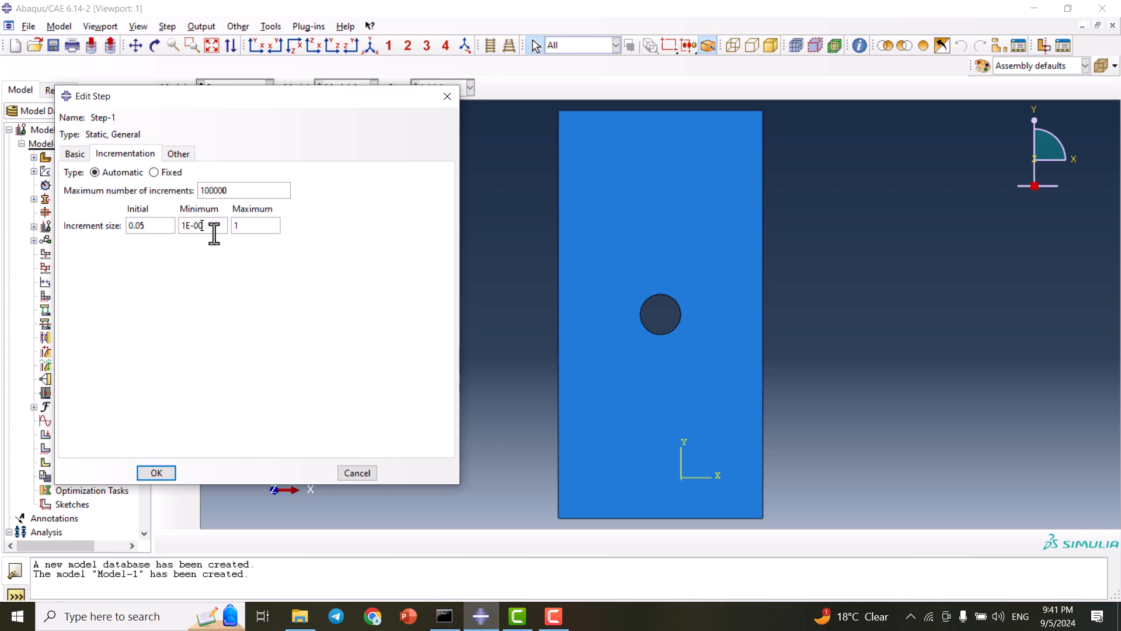
pyautogui.write('9')
pyautogui.click(250, 227)
pyautogui.doubleClick(250, 228)
pyautogui.write('.1')
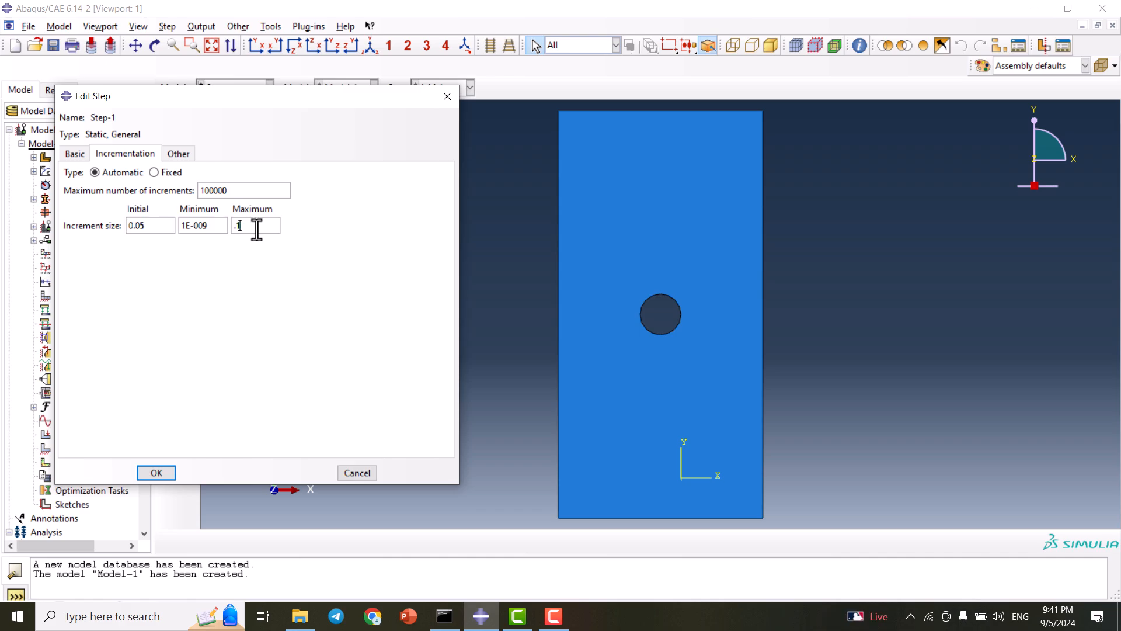
pyautogui.click(156, 472)
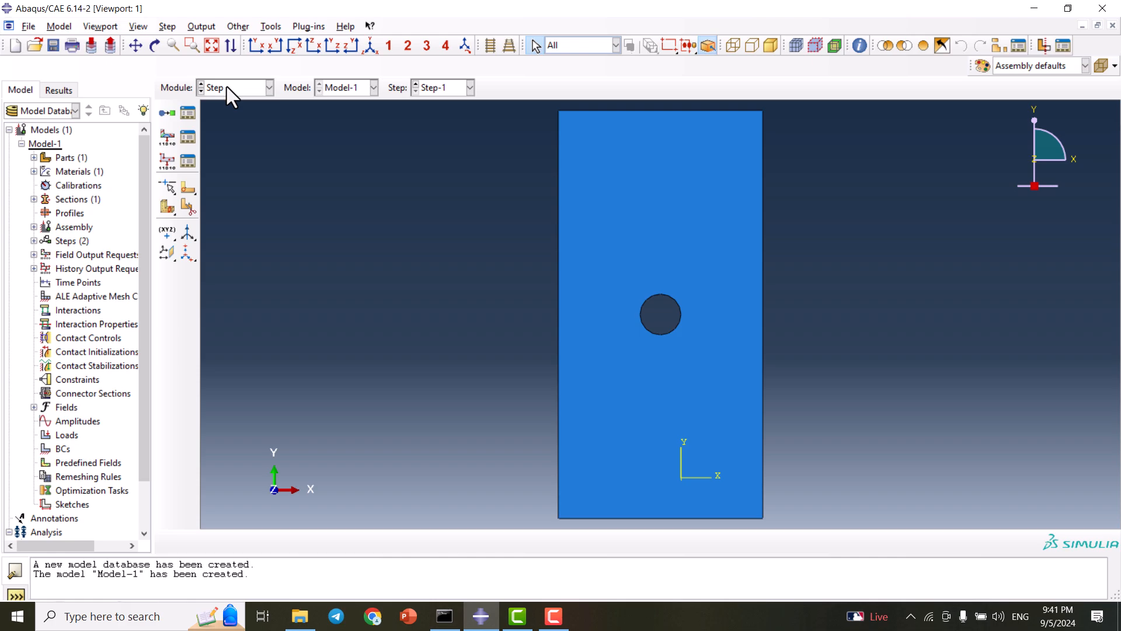
# - In the Load module, create a Symmetry/Antisymmetry/Encastre boundary condition in Step-1 that fixes the plate's bottom edge with ENCASTRE
pyautogui.click(226, 87)
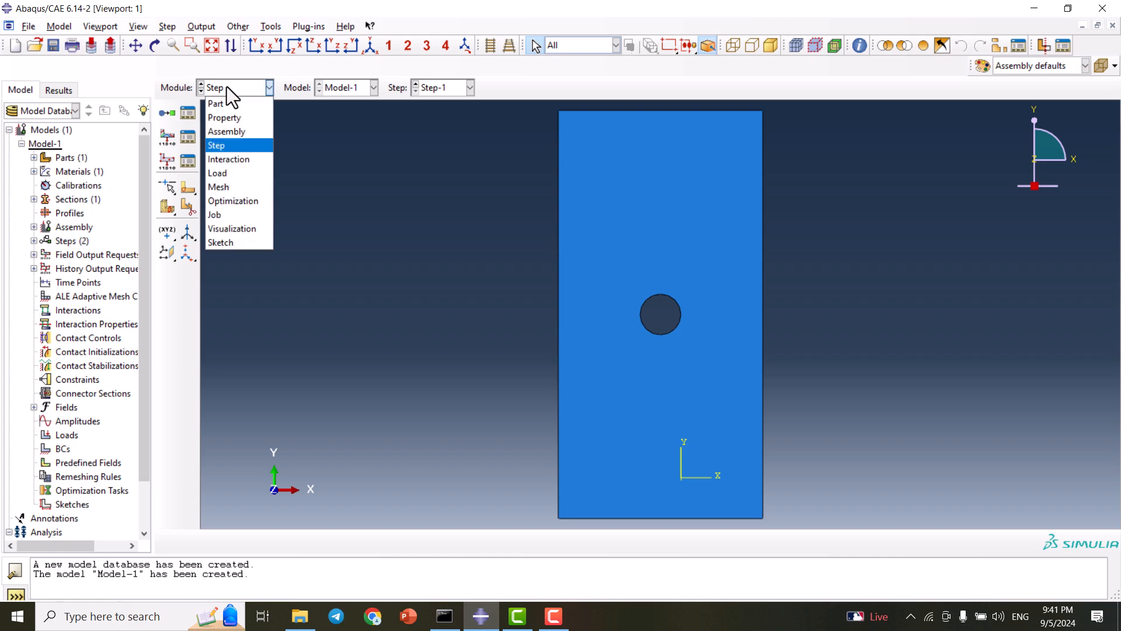
pyautogui.click(257, 174)
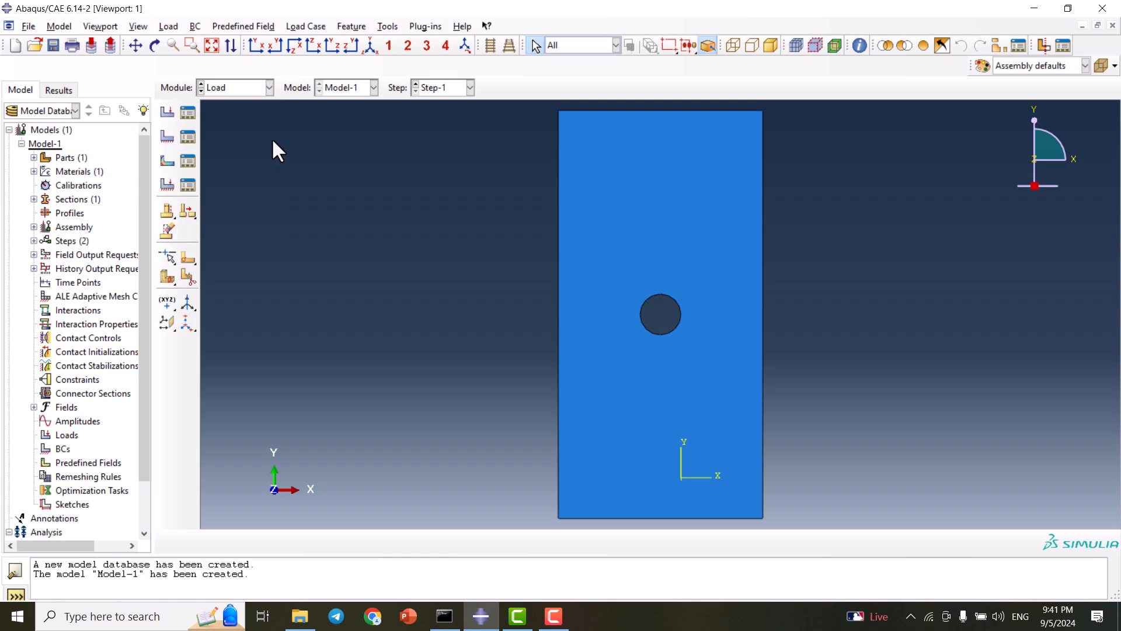
pyautogui.click(167, 140)
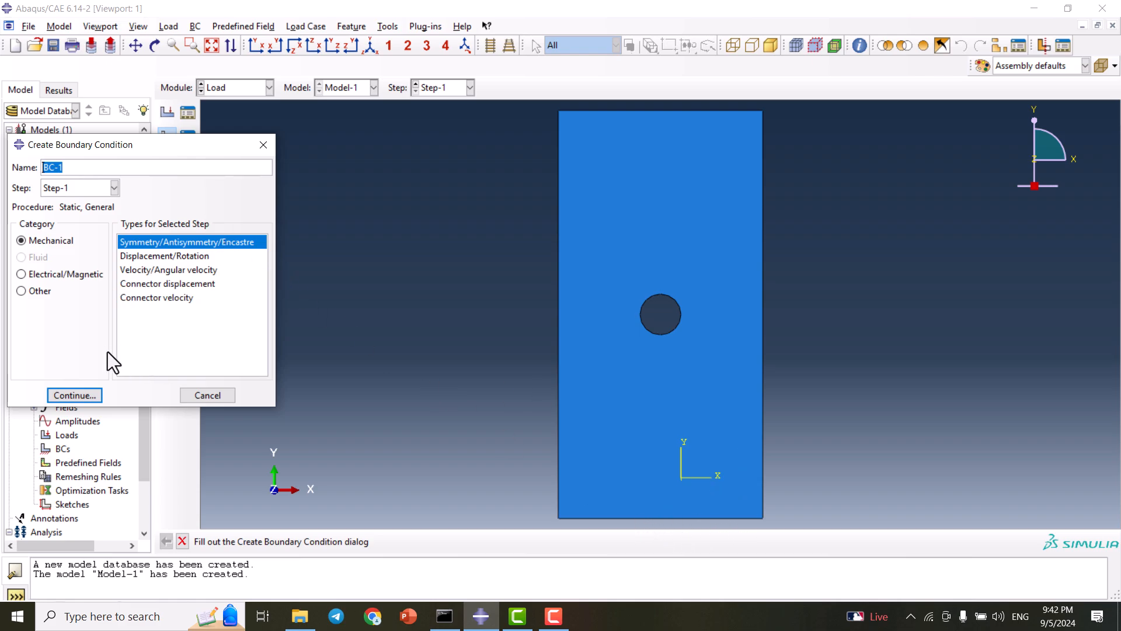
pyautogui.click(92, 398)
pyautogui.click(690, 518)
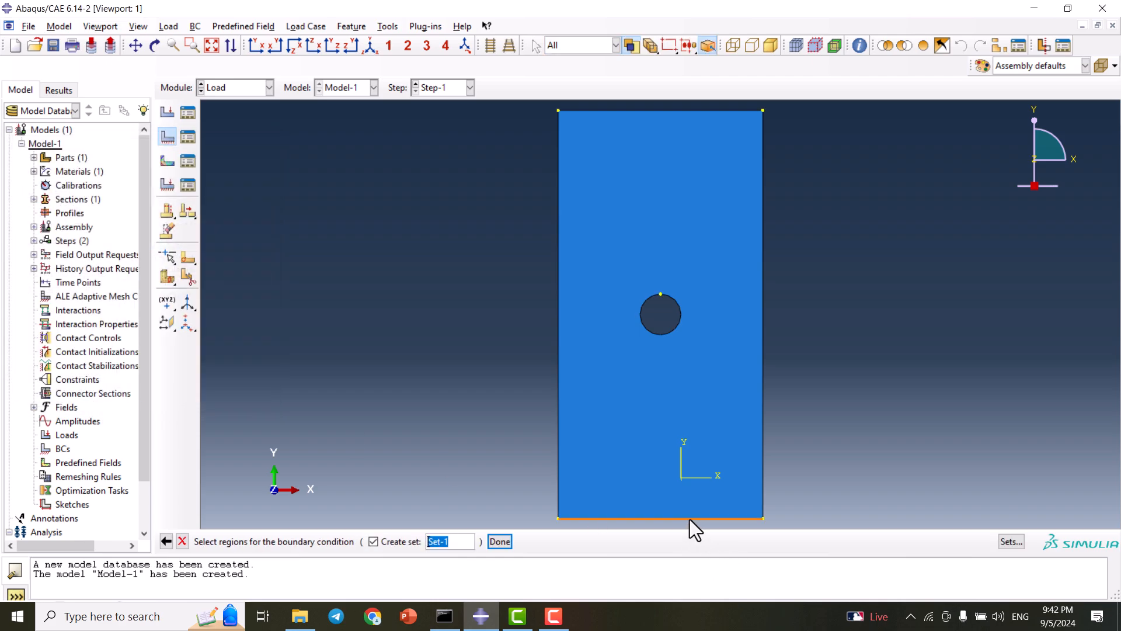
pyautogui.click(497, 541)
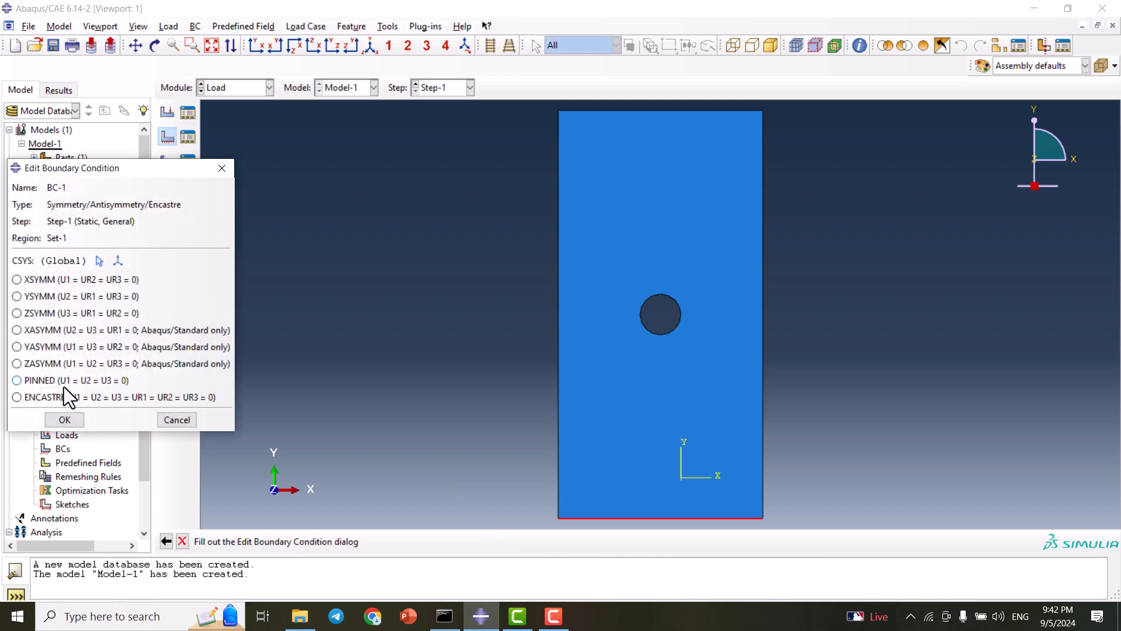
pyautogui.click(52, 397)
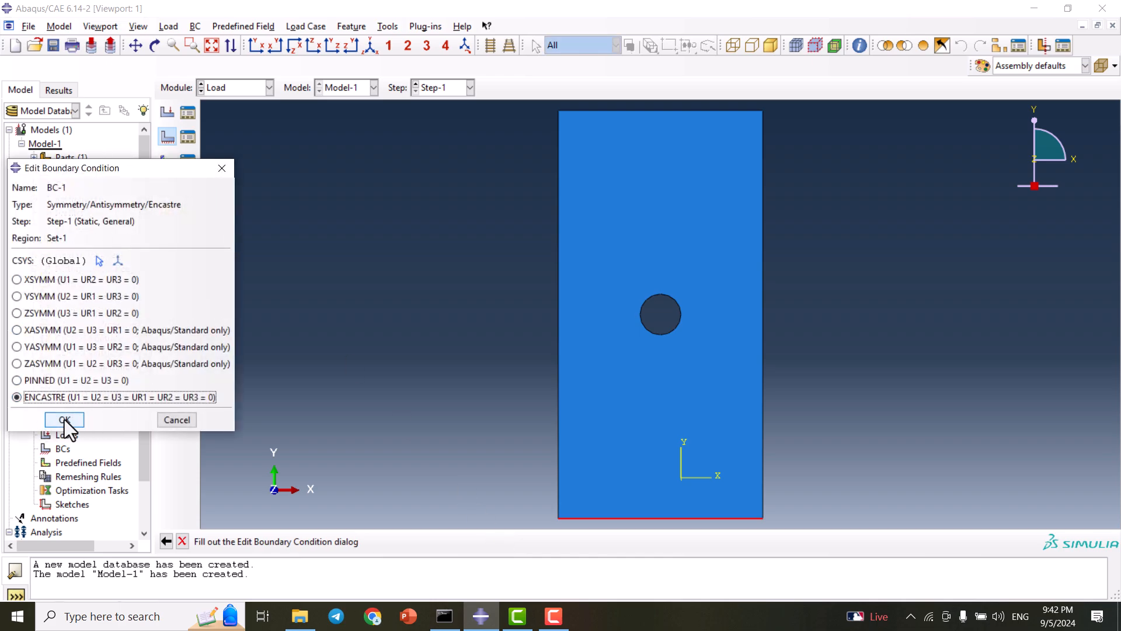
pyautogui.click(64, 419)
pyautogui.scroll(2, 484, 368)
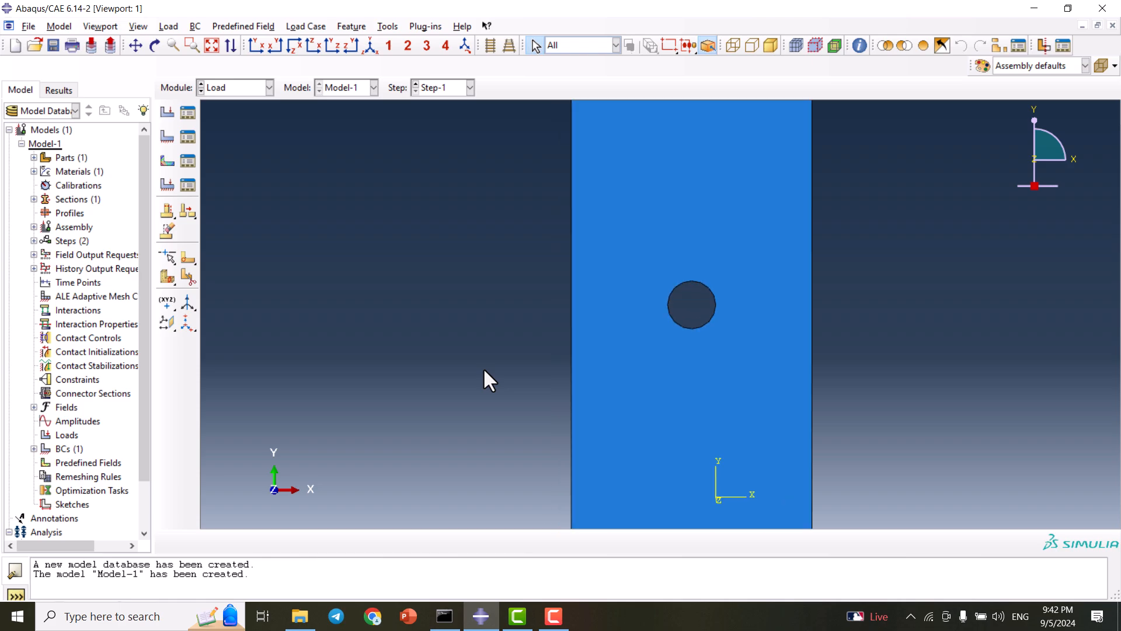
pyautogui.scroll(-3, 484, 370)
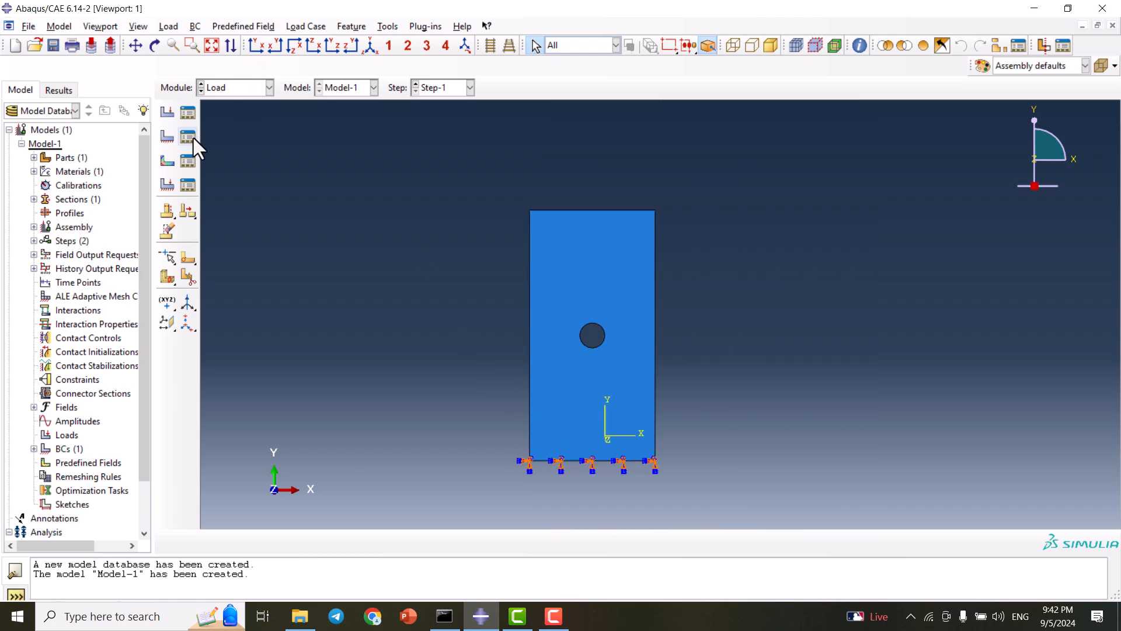
# - Create a Displacement/Rotation boundary condition in Step-1 on the plate's upper edge with U1 set to 0
pyautogui.click(166, 135)
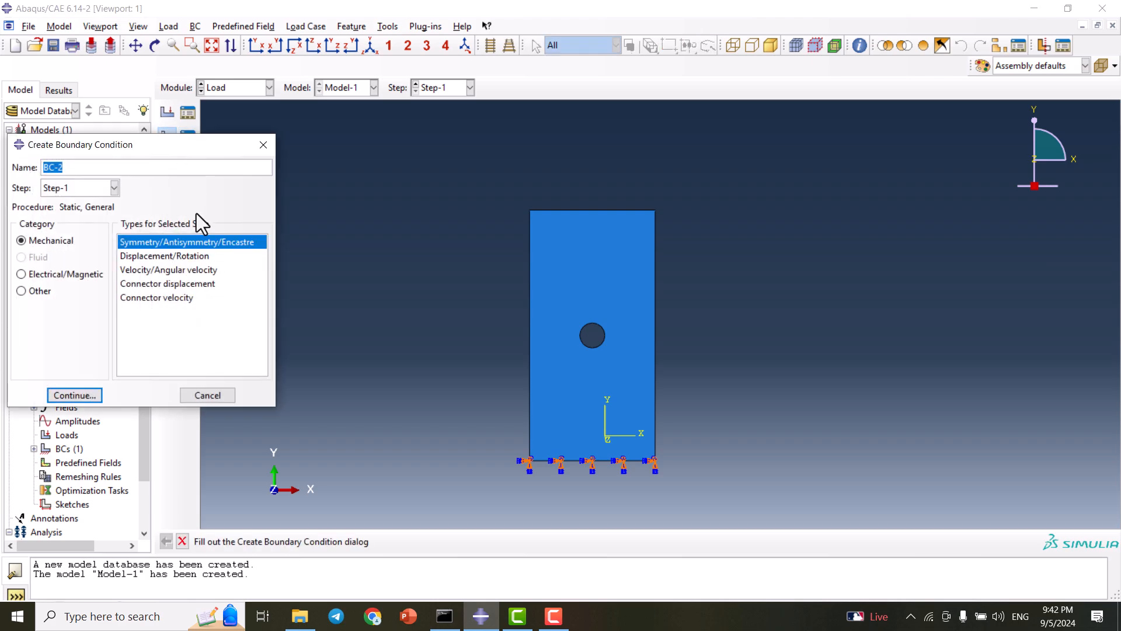
pyautogui.click(162, 256)
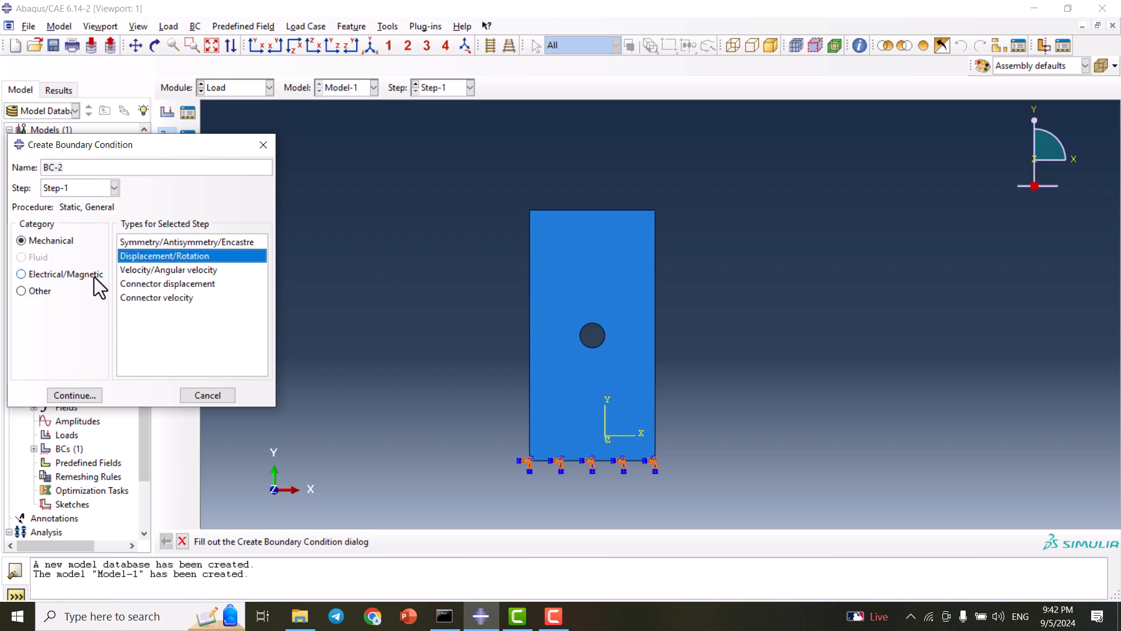
pyautogui.click(90, 397)
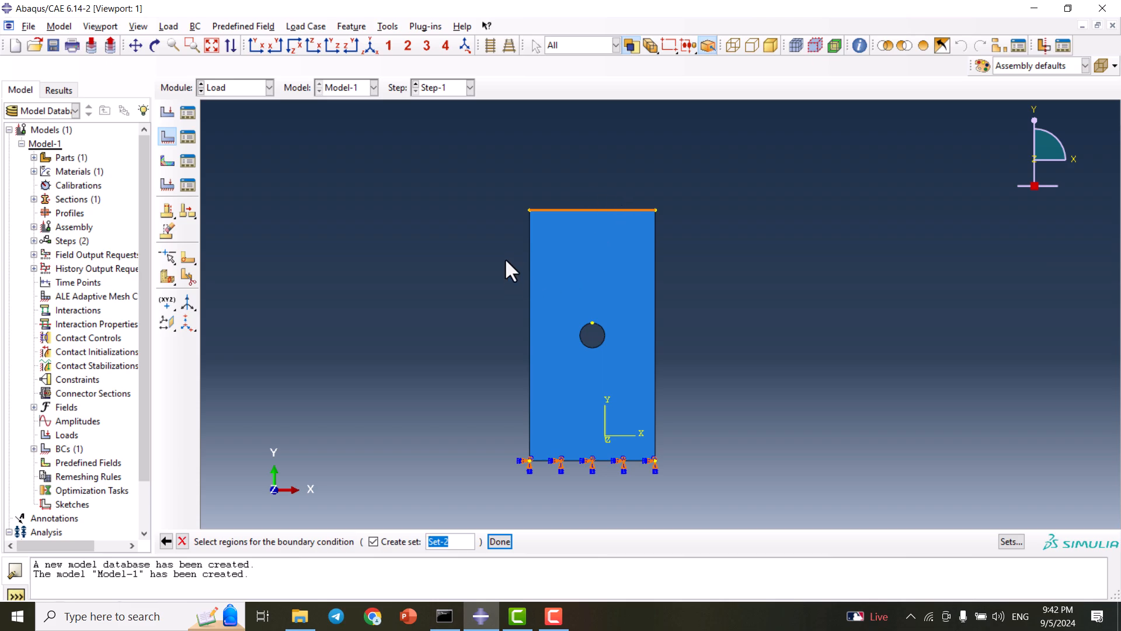
pyautogui.click(552, 374)
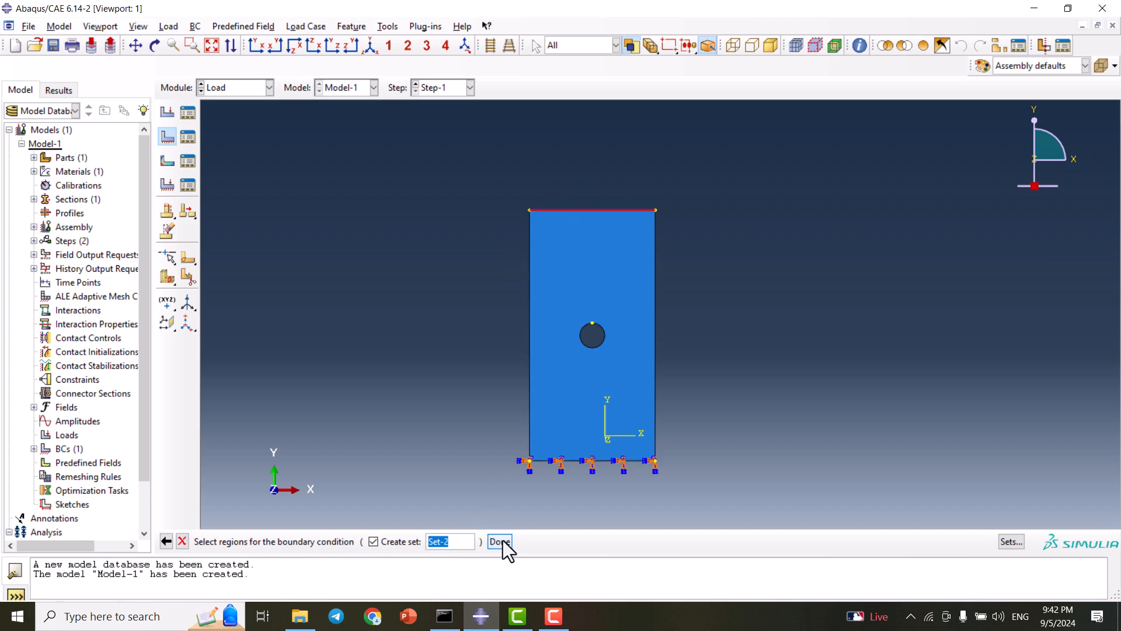
pyautogui.click(499, 541)
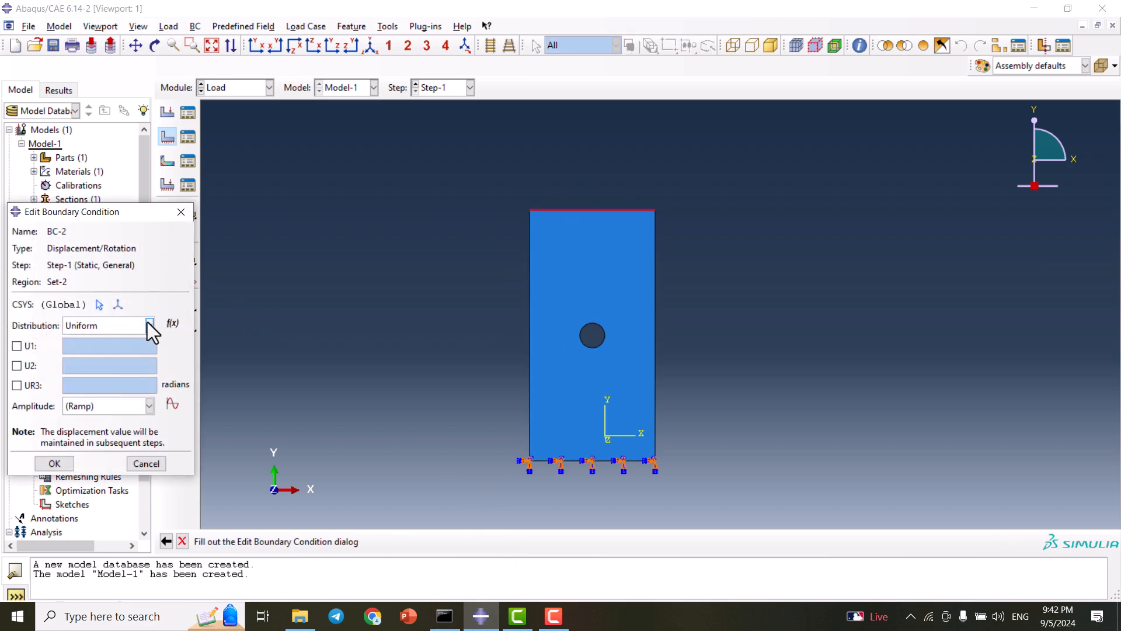
pyautogui.moveTo(115, 212); pyautogui.dragTo(249, 163)
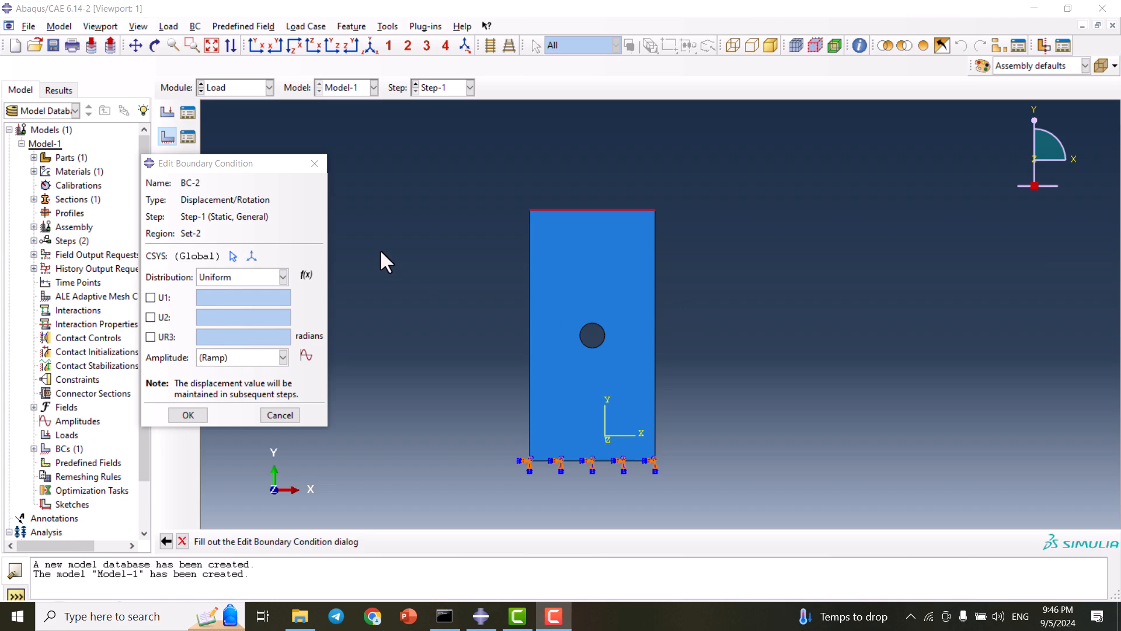
pyautogui.click(151, 297)
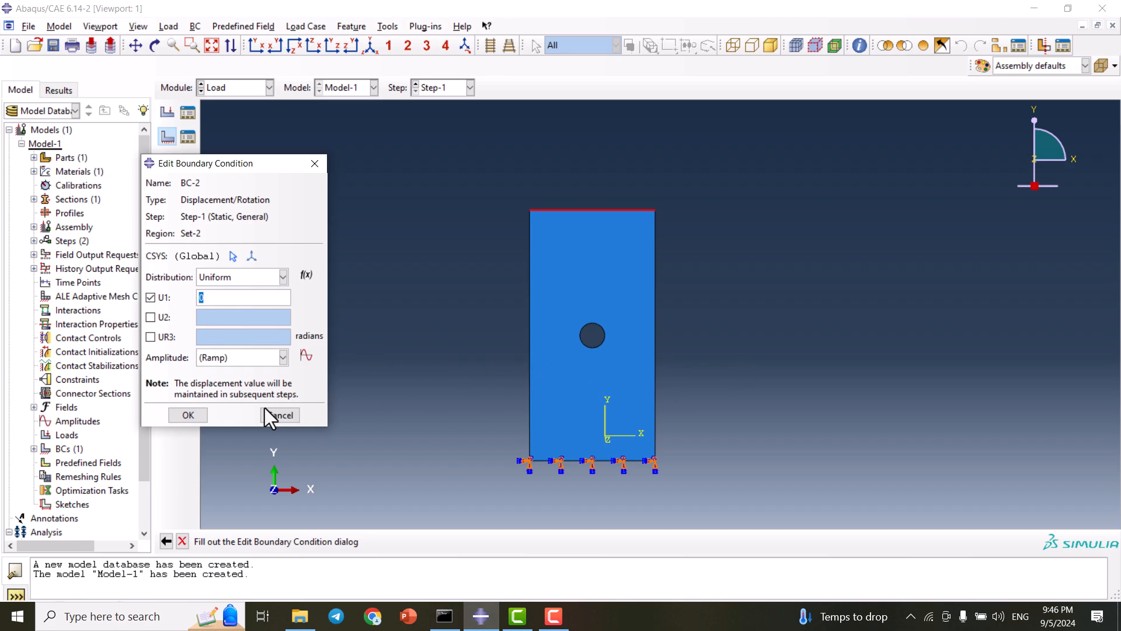
pyautogui.click(188, 415)
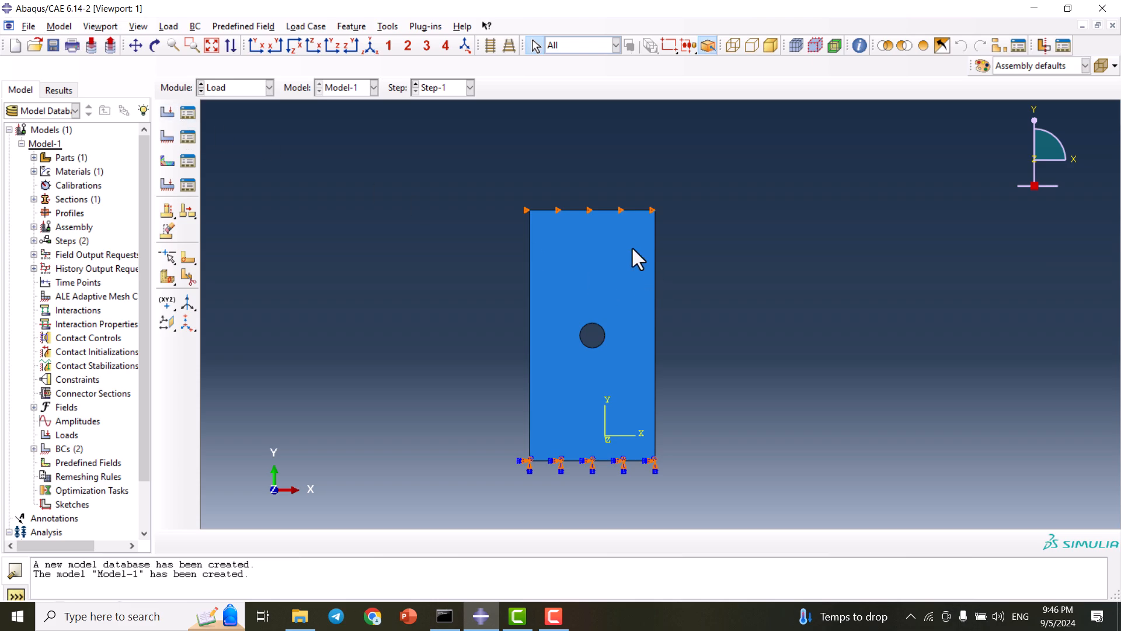
# - Create a Pressure load in Step-1 on the plate's upper edge with uniform distribution and magnitude -1000
pyautogui.scroll(1, 547, 334)
pyautogui.scroll(-1, 548, 334)
pyautogui.scroll(-1, 521, 273)
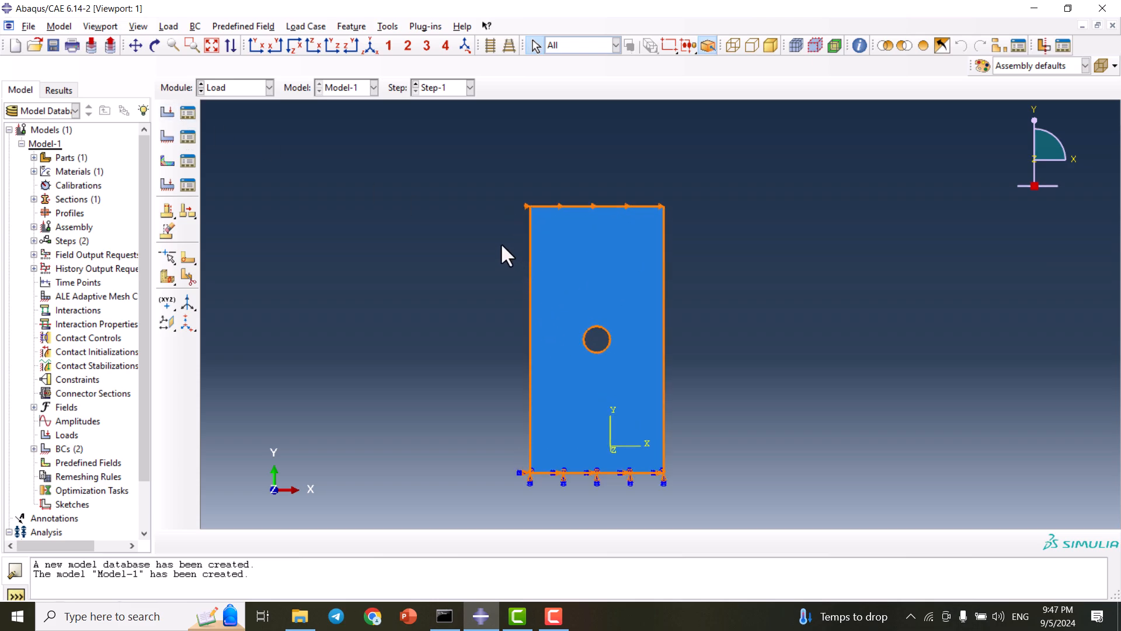
pyautogui.click(169, 114)
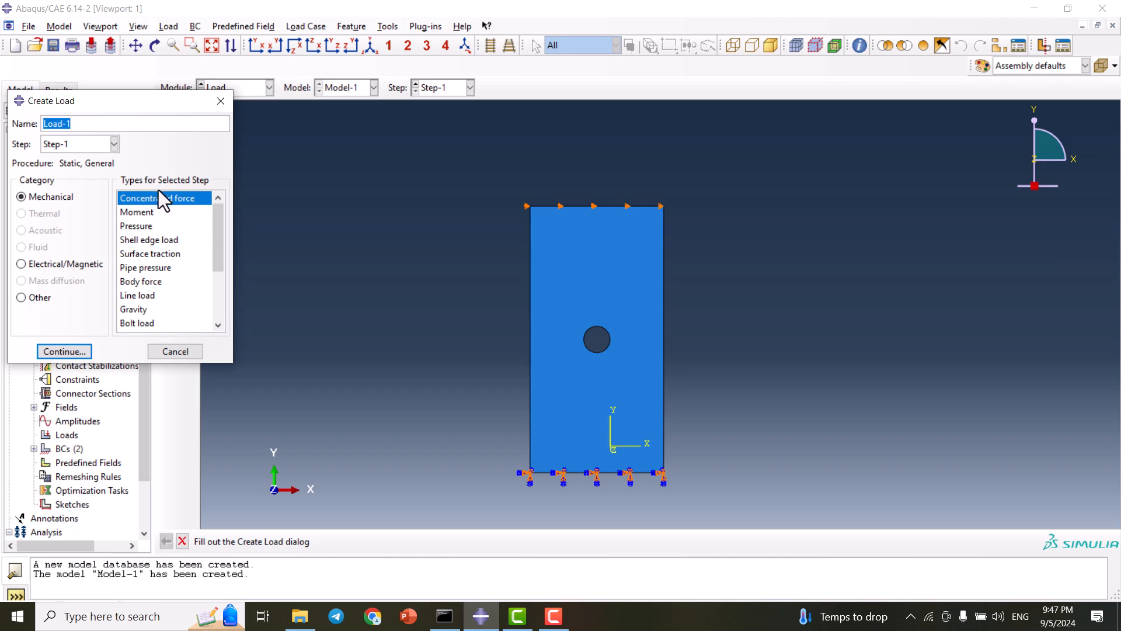
pyautogui.click(129, 228)
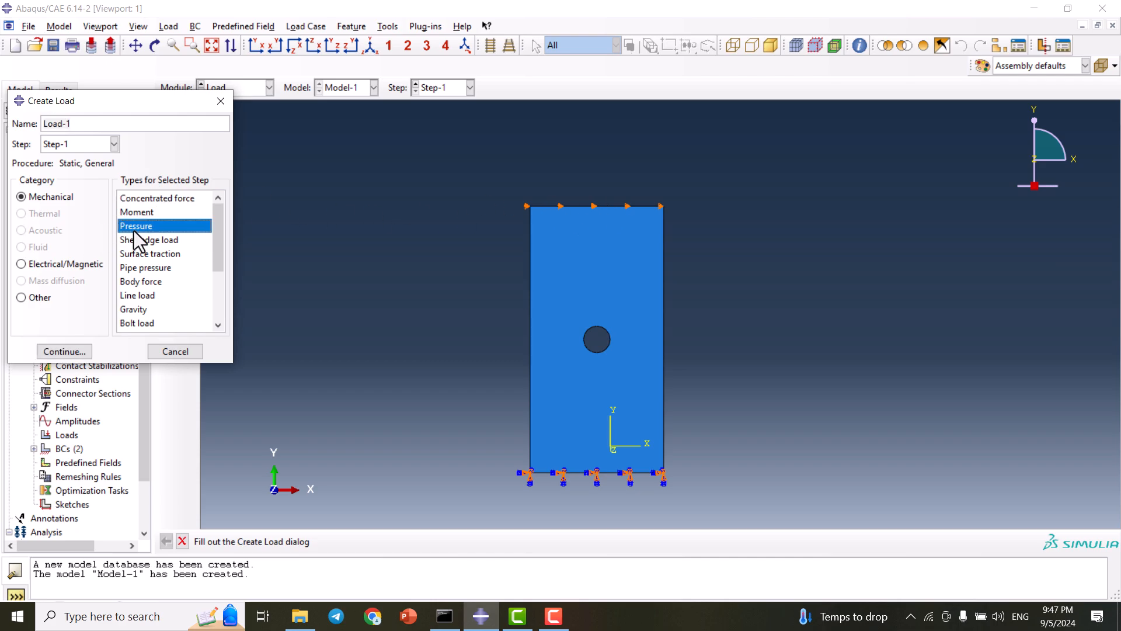
pyautogui.click(82, 352)
pyautogui.click(595, 212)
pyautogui.click(529, 541)
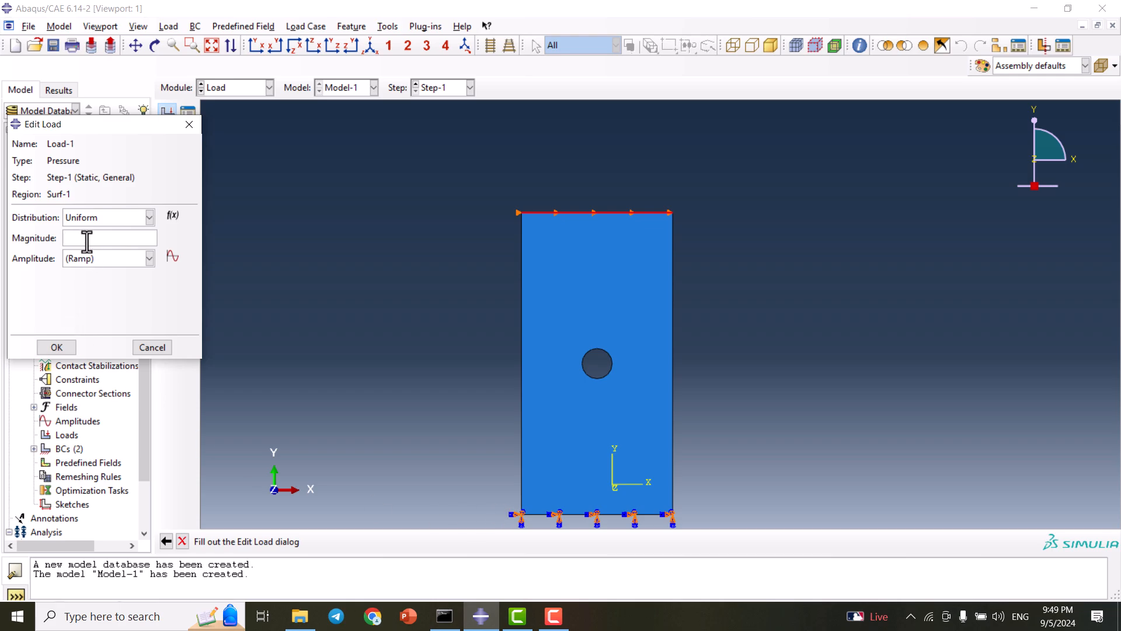
pyautogui.write('-1000')
pyautogui.click(71, 346)
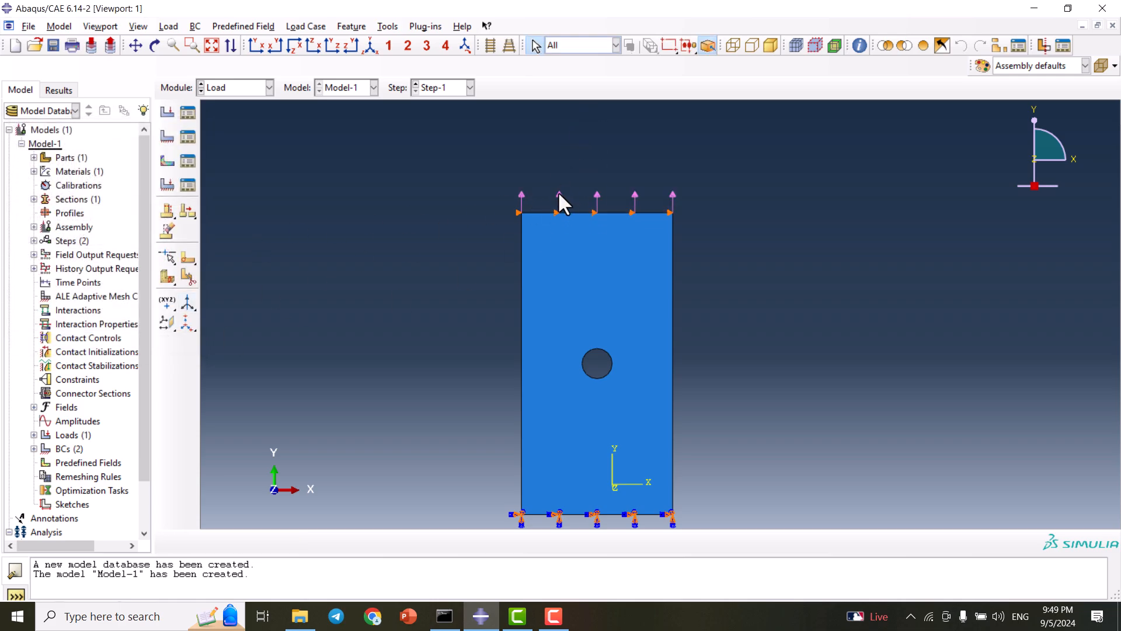
# - In the Mesh module, start a sketched face partition and draw a circle concentric with the hole, slightly over twice its diameter
pyautogui.scroll(2, 562, 221)
pyautogui.scroll(-3, 566, 221)
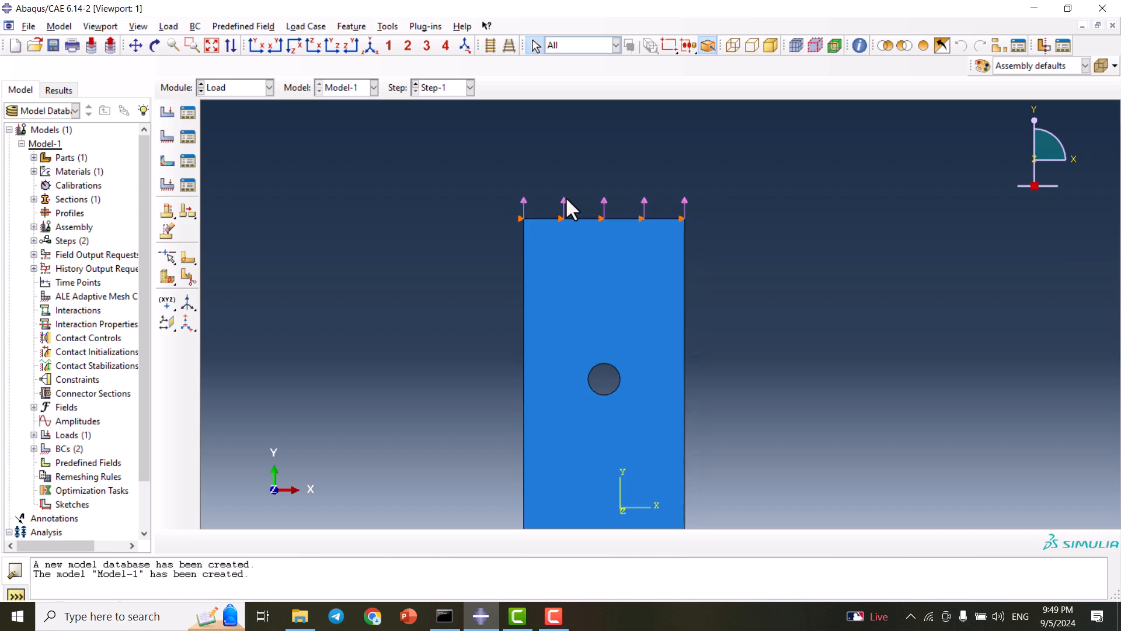
pyautogui.click(231, 92)
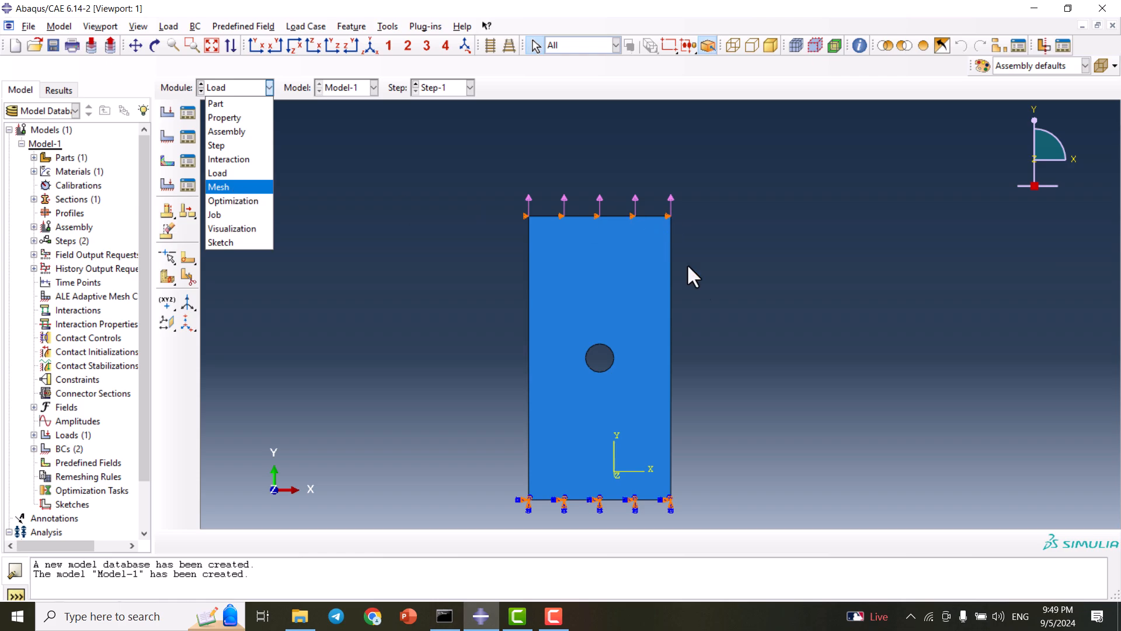
pyautogui.click(229, 187)
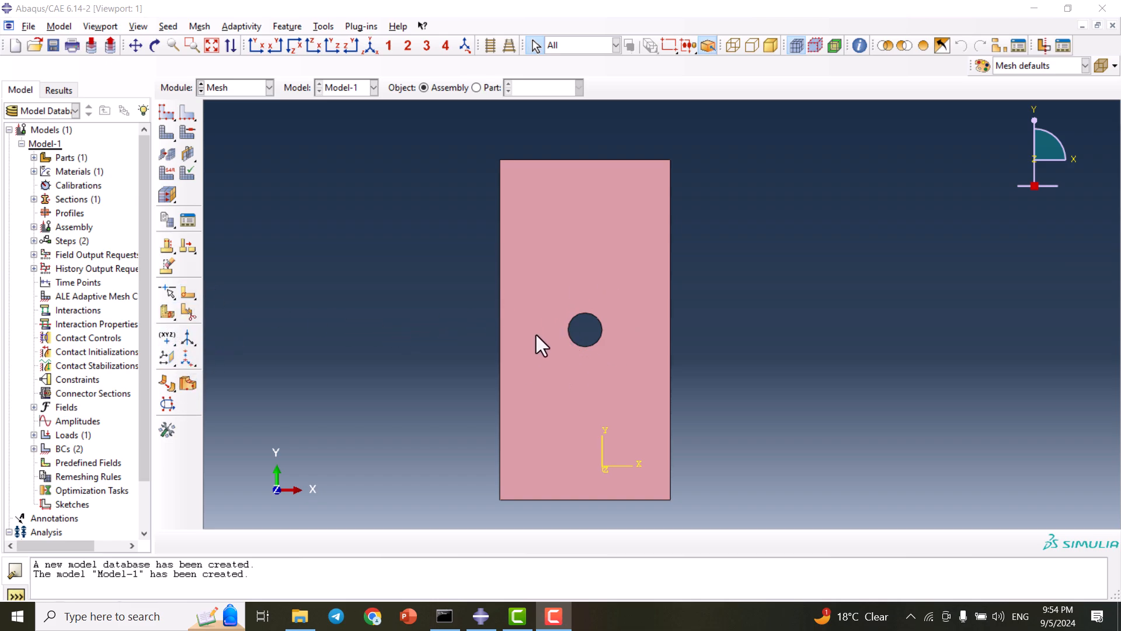
pyautogui.click(186, 293)
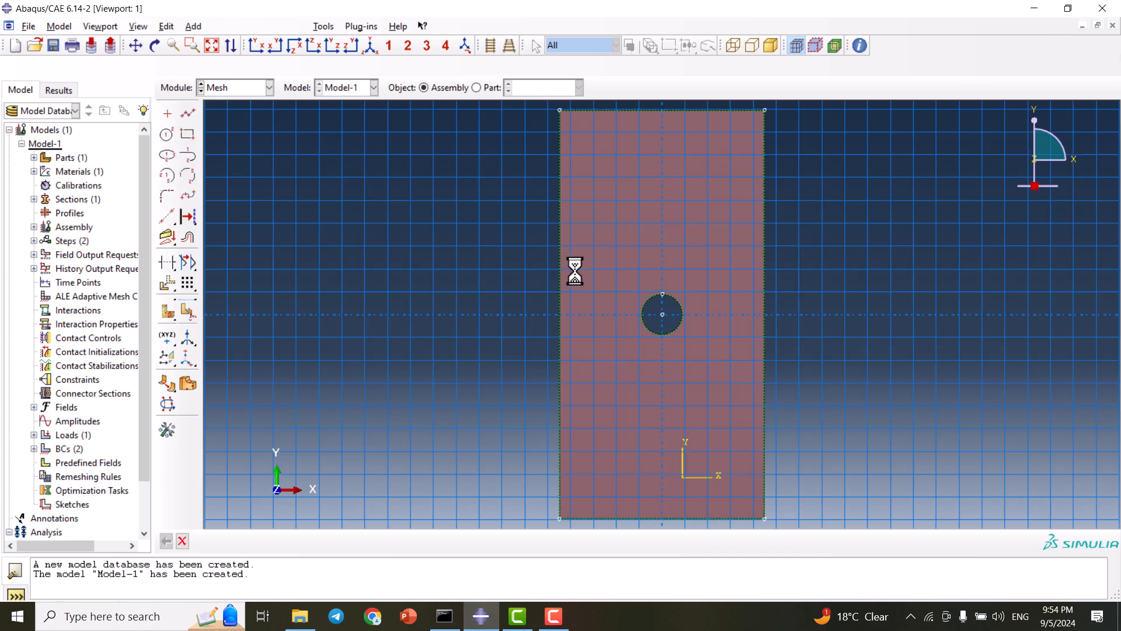
pyautogui.scroll(3, 683, 301)
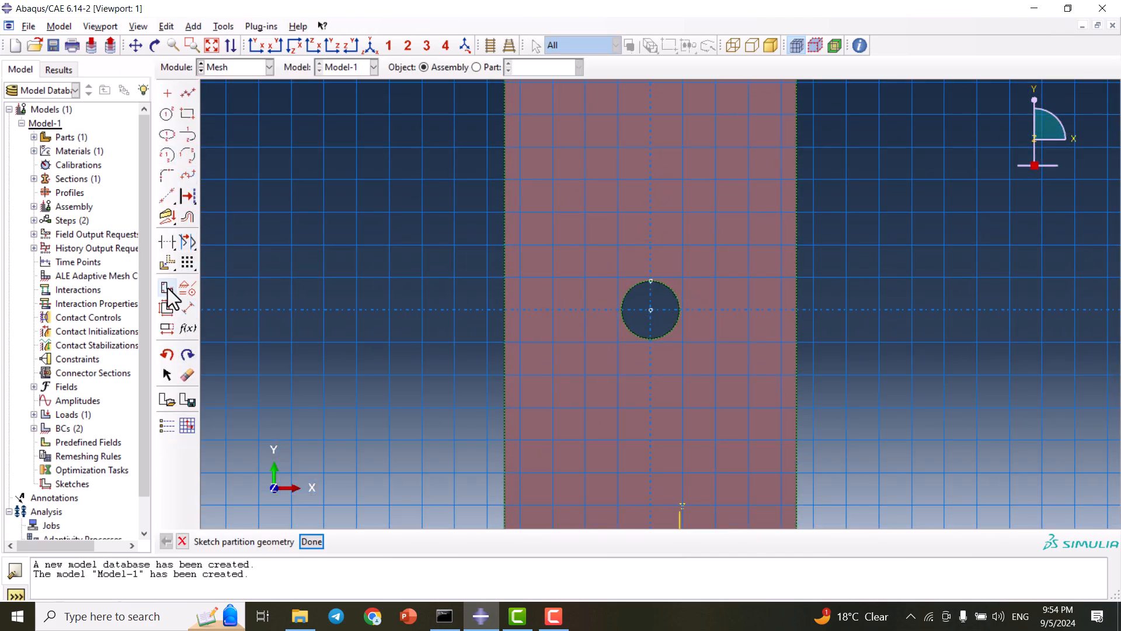
pyautogui.click(168, 114)
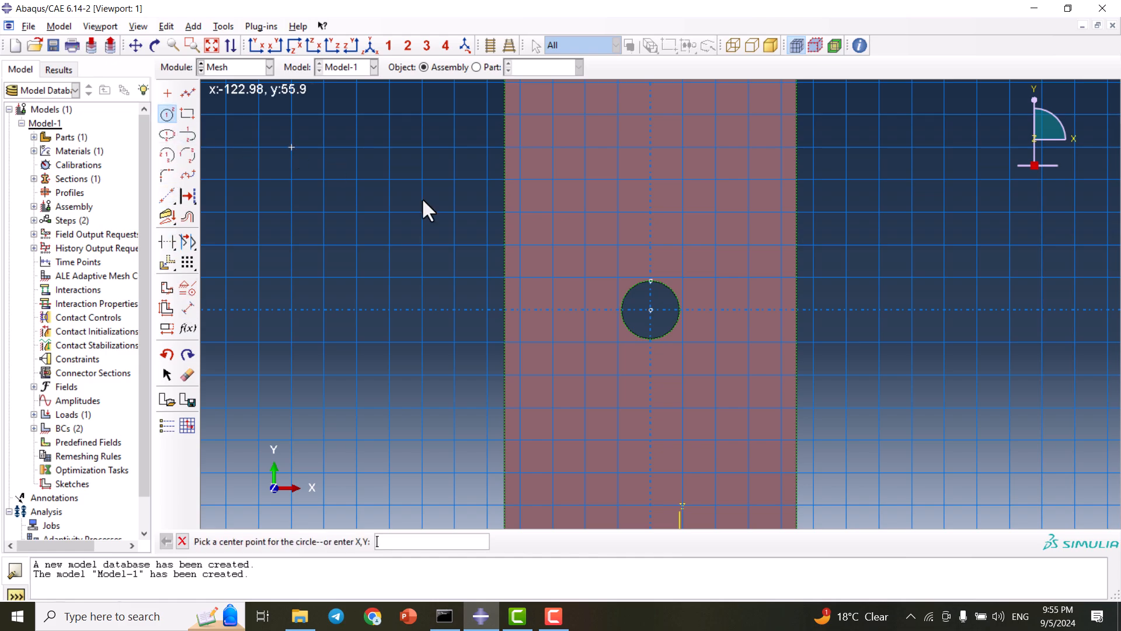
pyautogui.click(650, 309)
pyautogui.click(650, 245)
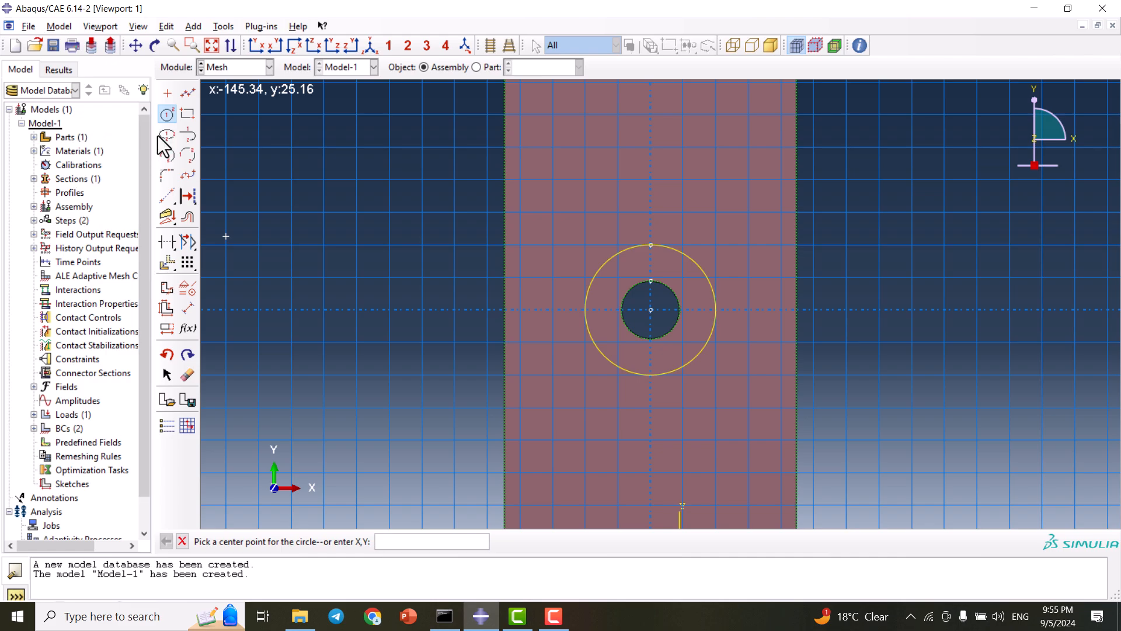
# - Add a vertical and a horizontal line across the partition circle through its center, dividing it into quadrants
pyautogui.click(187, 92)
pyautogui.click(650, 244)
pyautogui.click(647, 375)
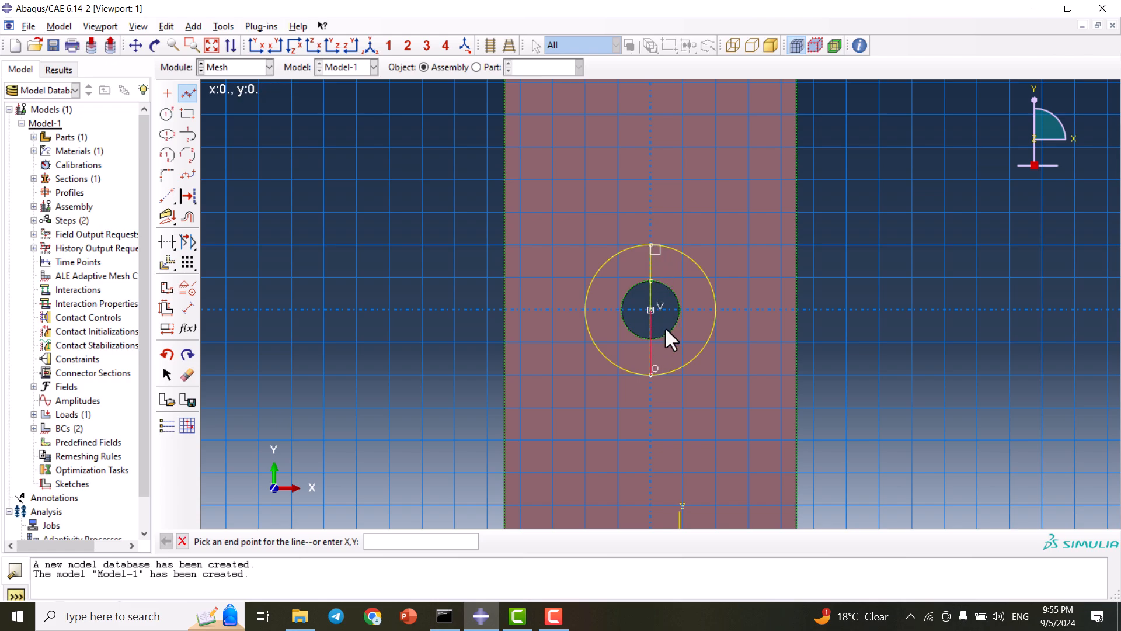
pyautogui.middleClick(653, 366)
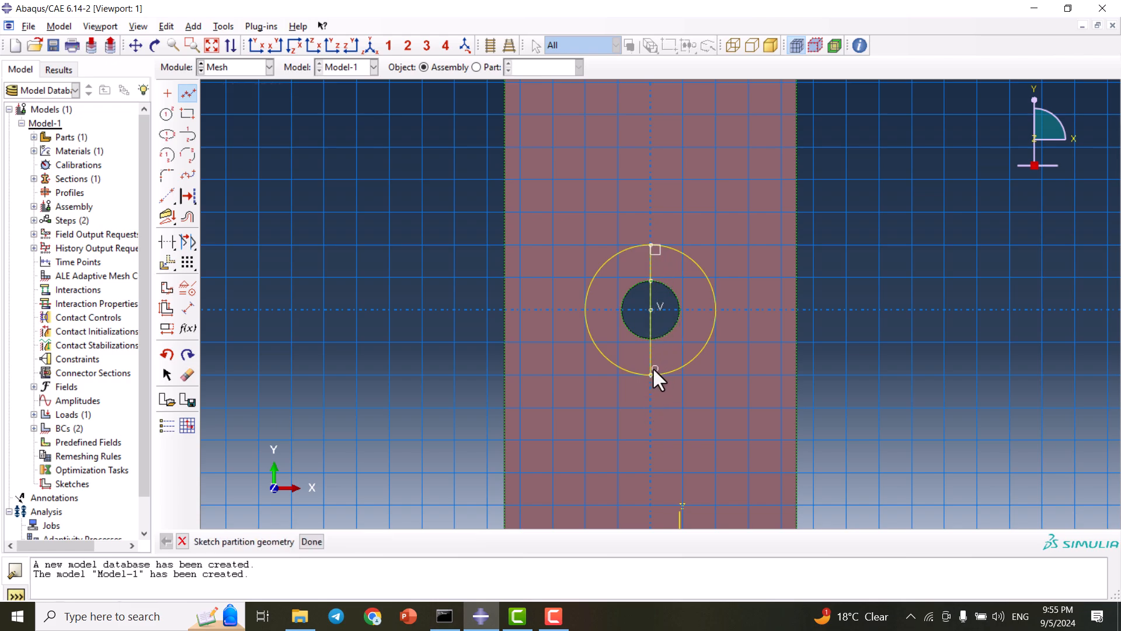
pyautogui.click(187, 93)
pyautogui.click(586, 309)
pyautogui.click(719, 304)
pyautogui.middleClick(606, 301)
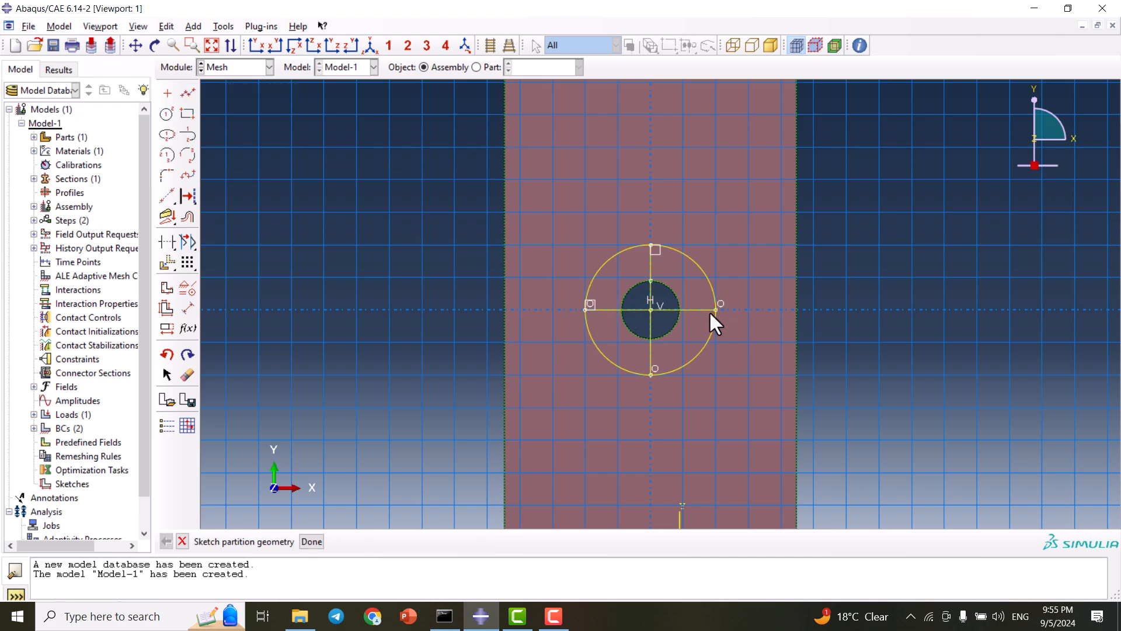
pyautogui.scroll(-2, 628, 247)
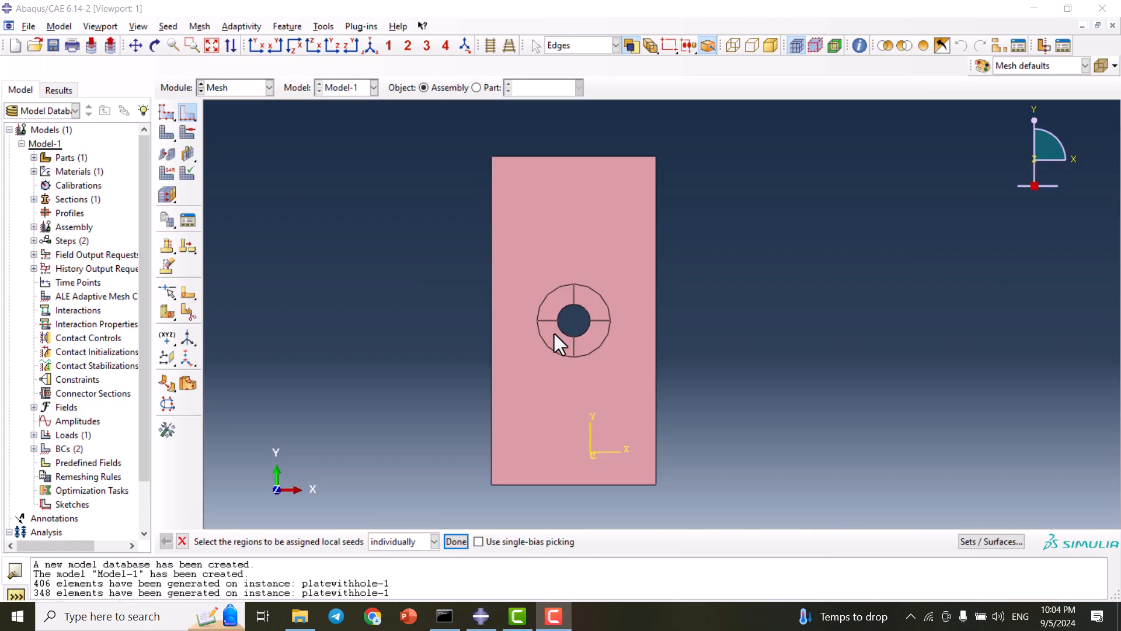
# - Examine the partition circle and its quadrant lines around the plate's hole before seeding
pyautogui.scroll(2, 555, 339)
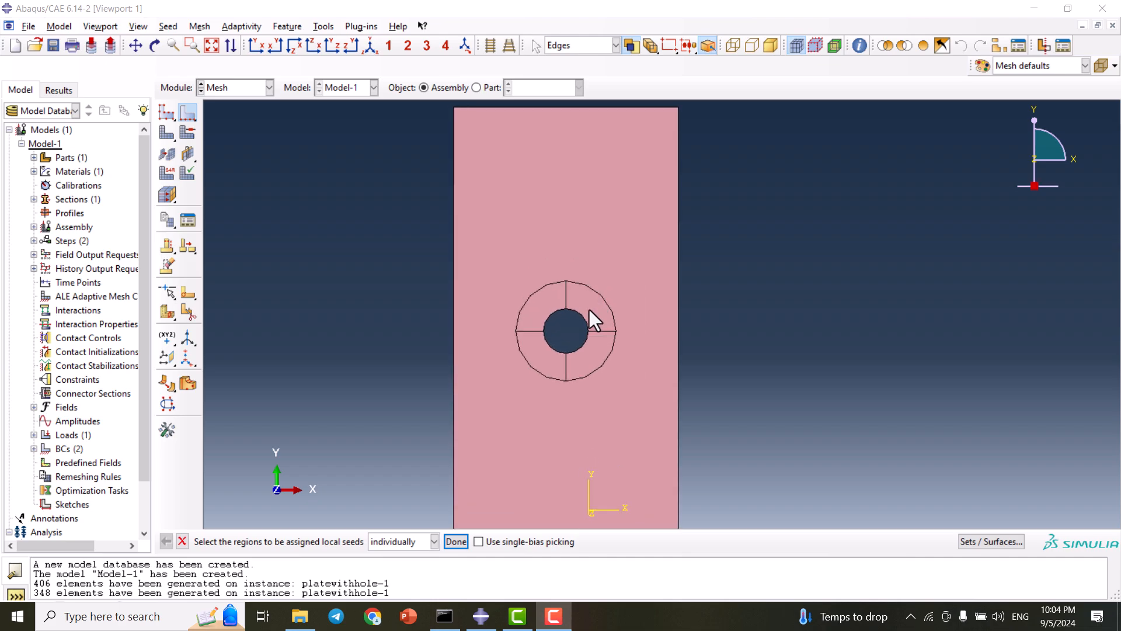
pyautogui.scroll(-1, 567, 315)
pyautogui.scroll(1, 529, 333)
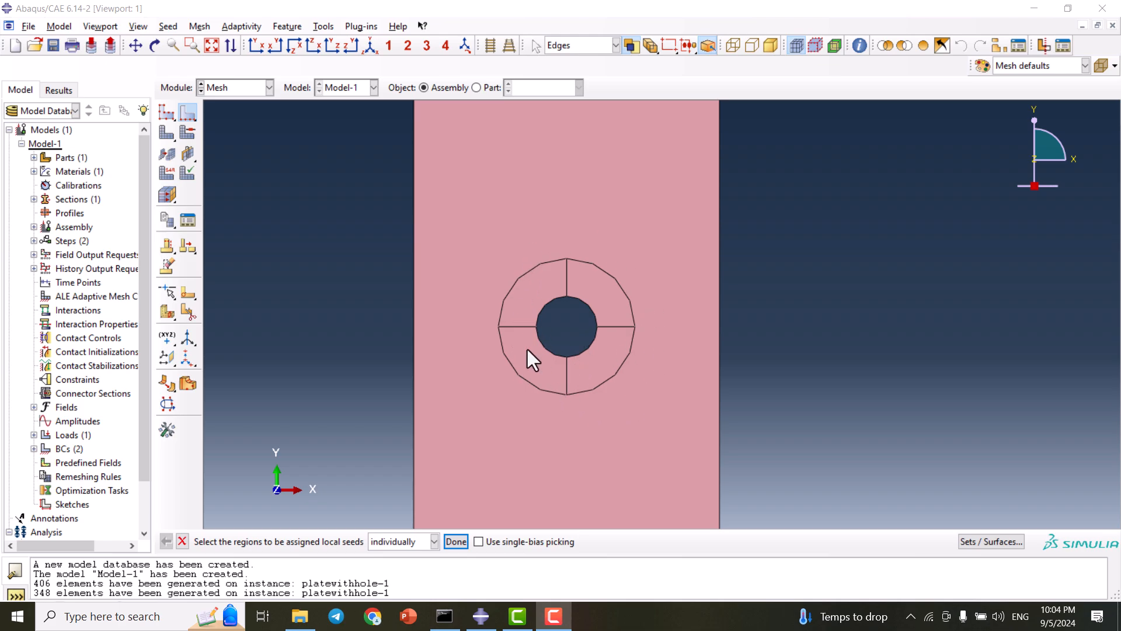
pyautogui.scroll(1, 563, 285)
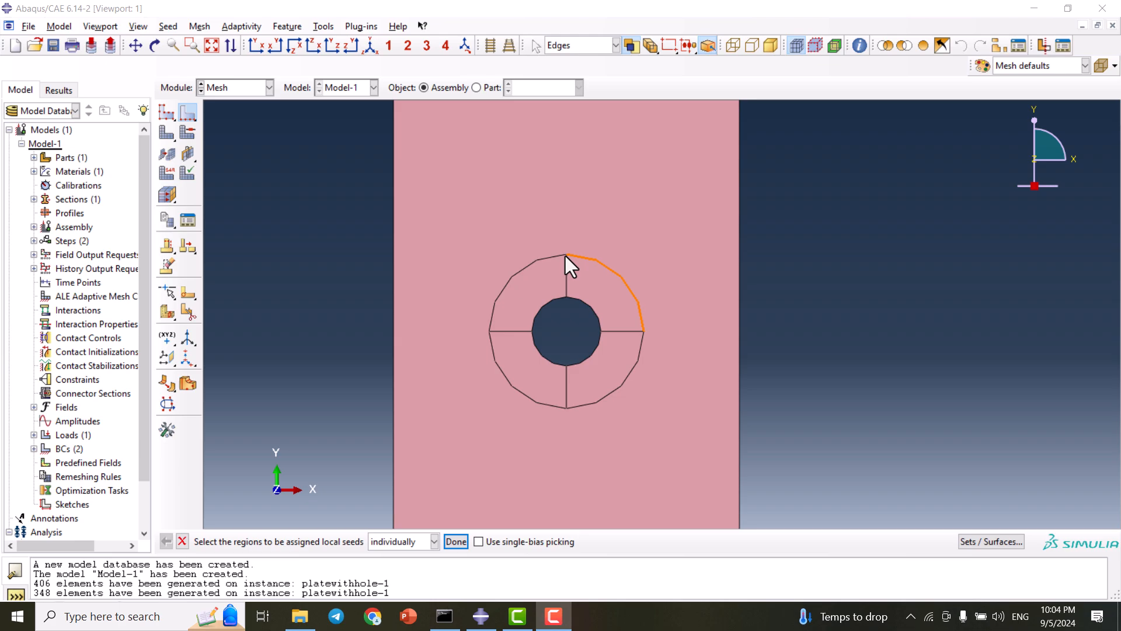
pyautogui.click(567, 254)
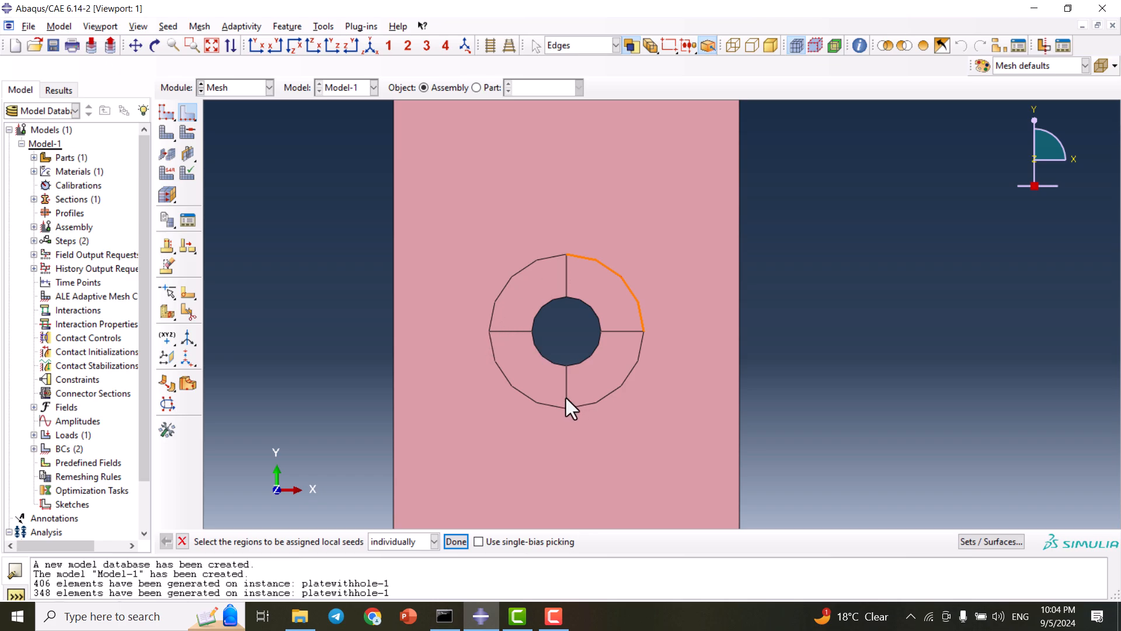
pyautogui.scroll(-3, 586, 268)
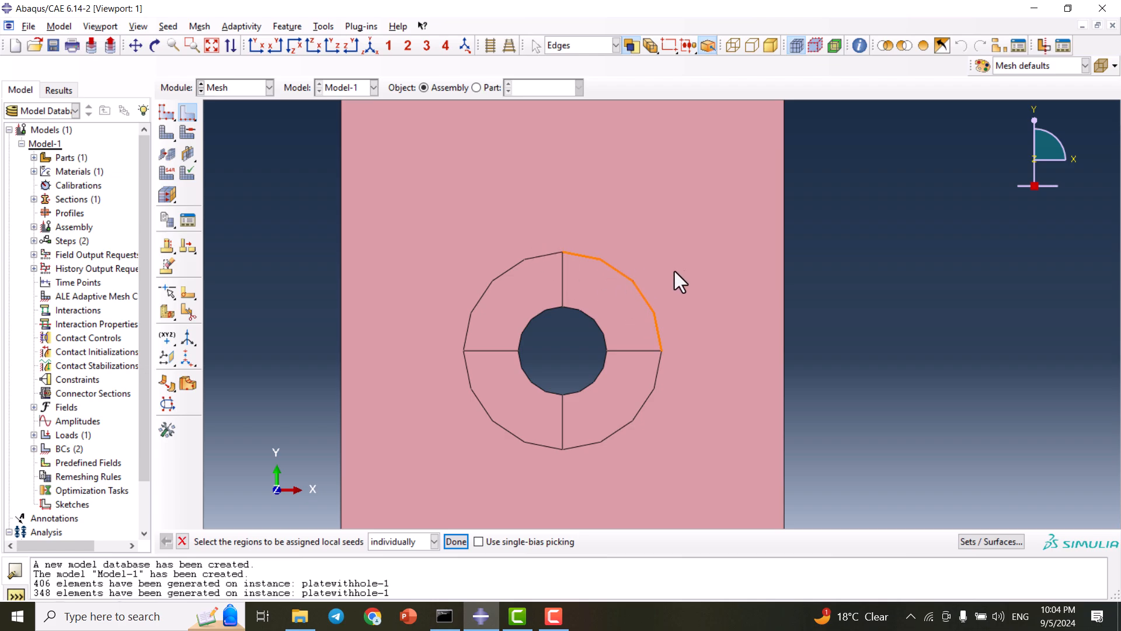
pyautogui.scroll(1, 681, 234)
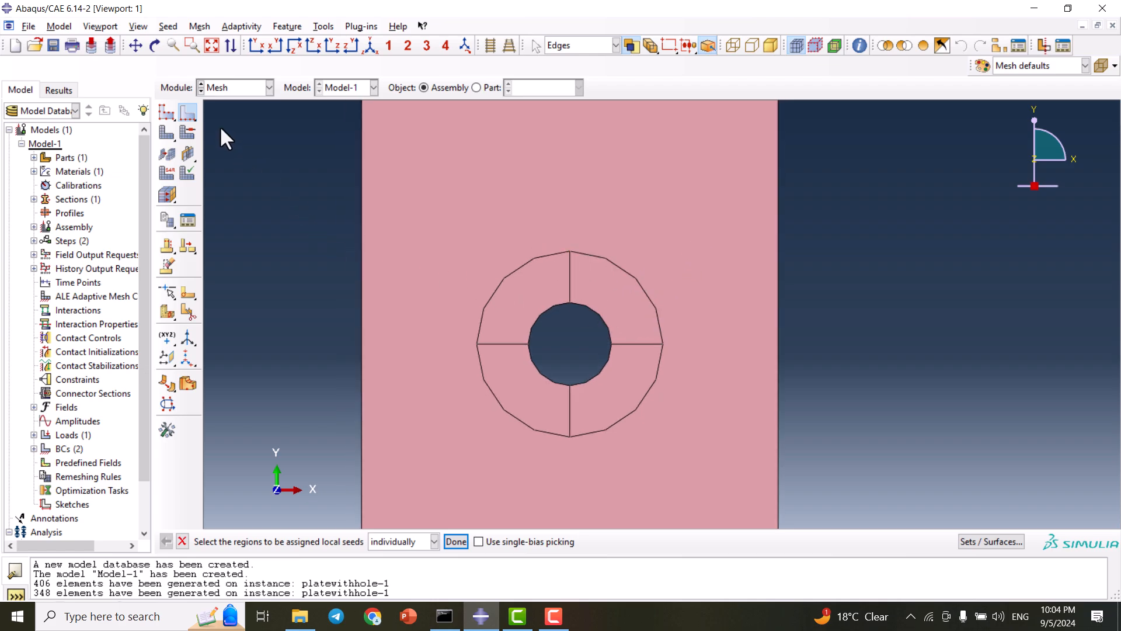
pyautogui.scroll(3, 467, 228)
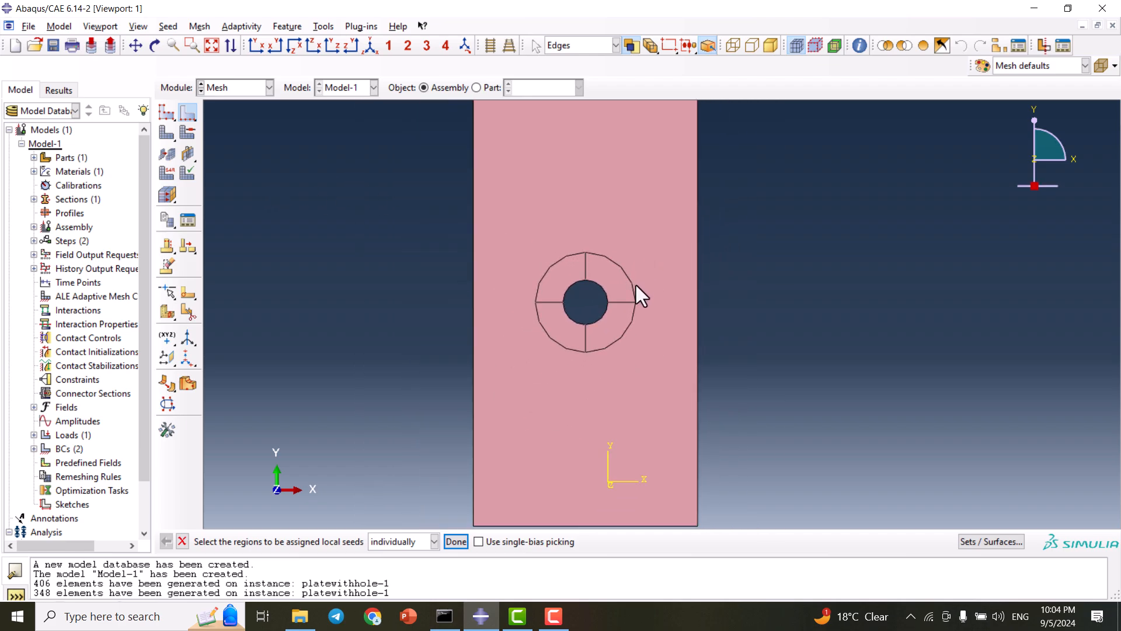
pyautogui.scroll(1, 636, 284)
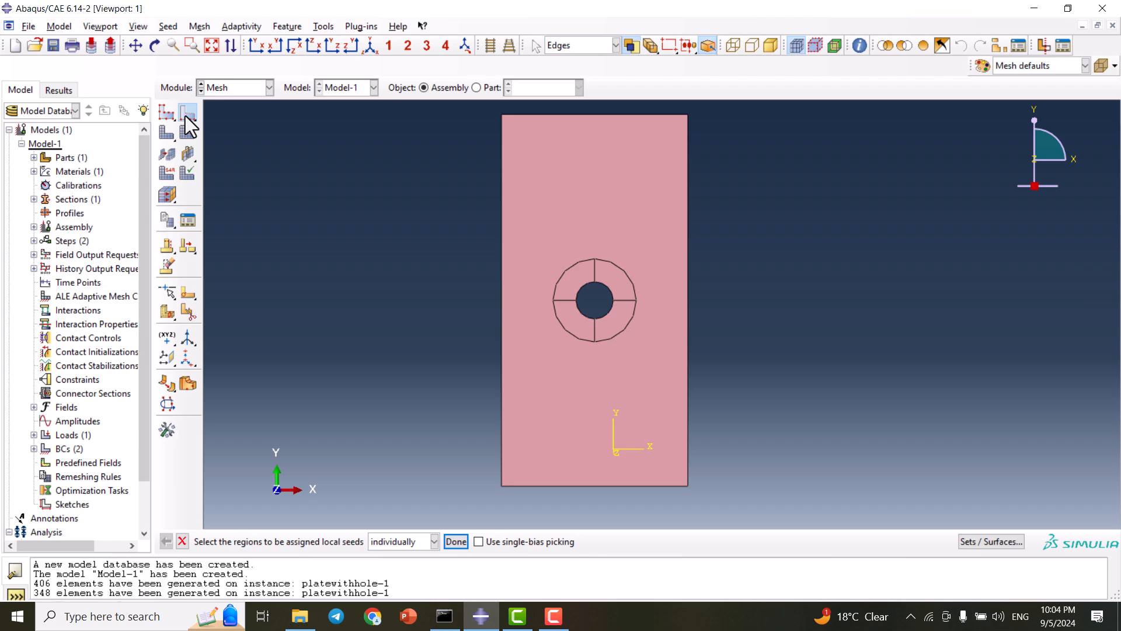
# - Seed the plate's two long vertical edges by number with 25 elements each
pyautogui.click(502, 223)
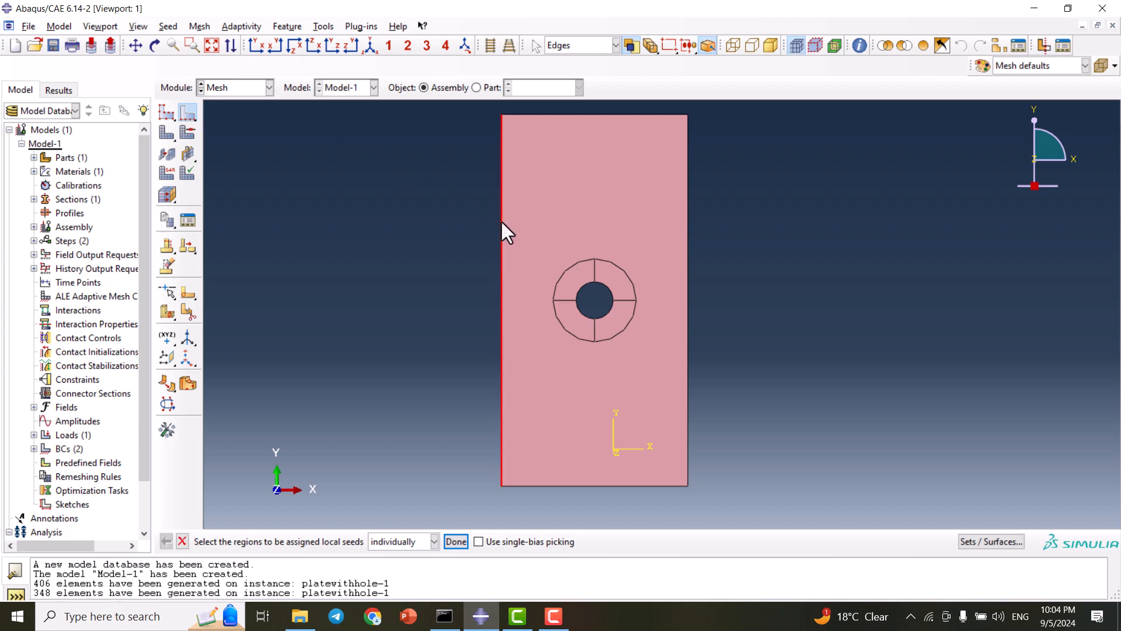
pyautogui.keyDown('shift'); pyautogui.click(688, 212); pyautogui.keyUp('shift')
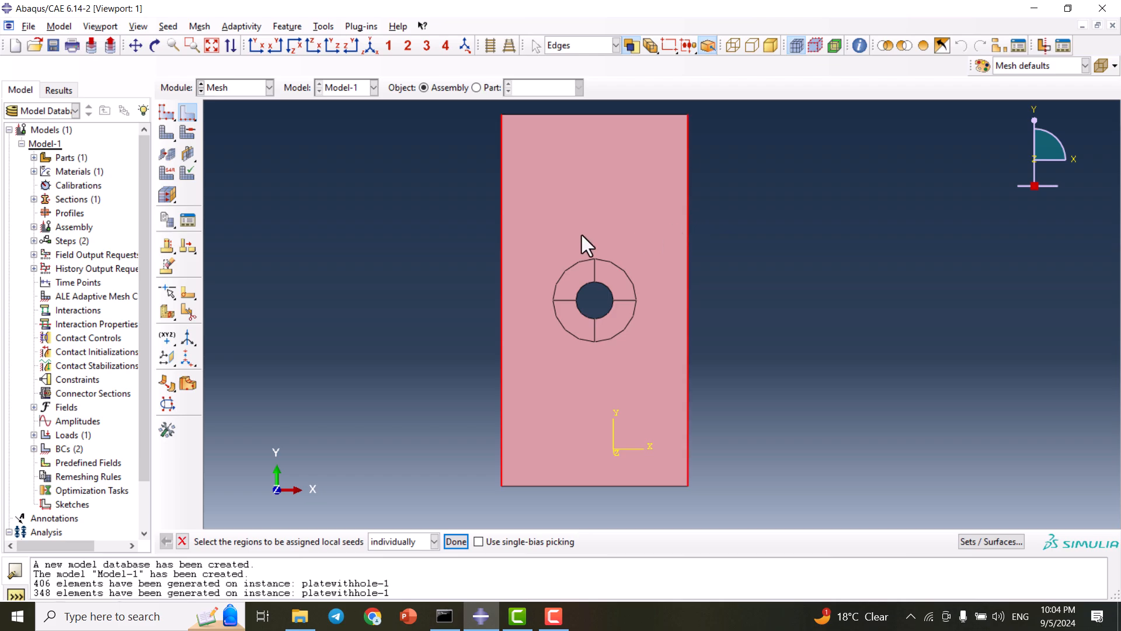
pyautogui.click(456, 542)
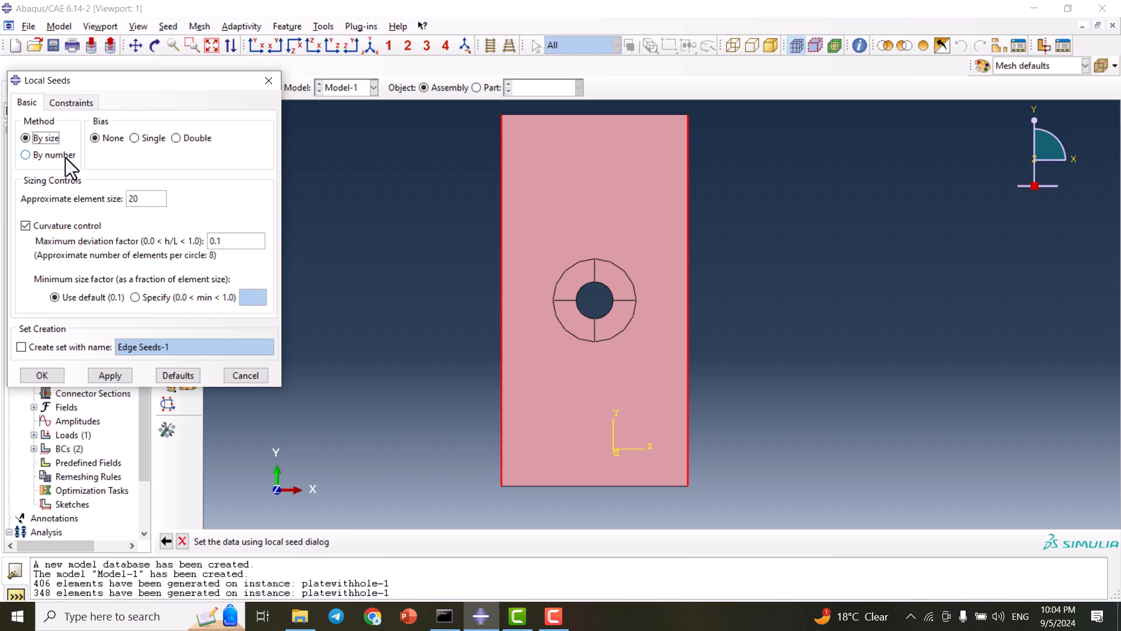
pyautogui.click(27, 156)
pyautogui.doubleClick(112, 205)
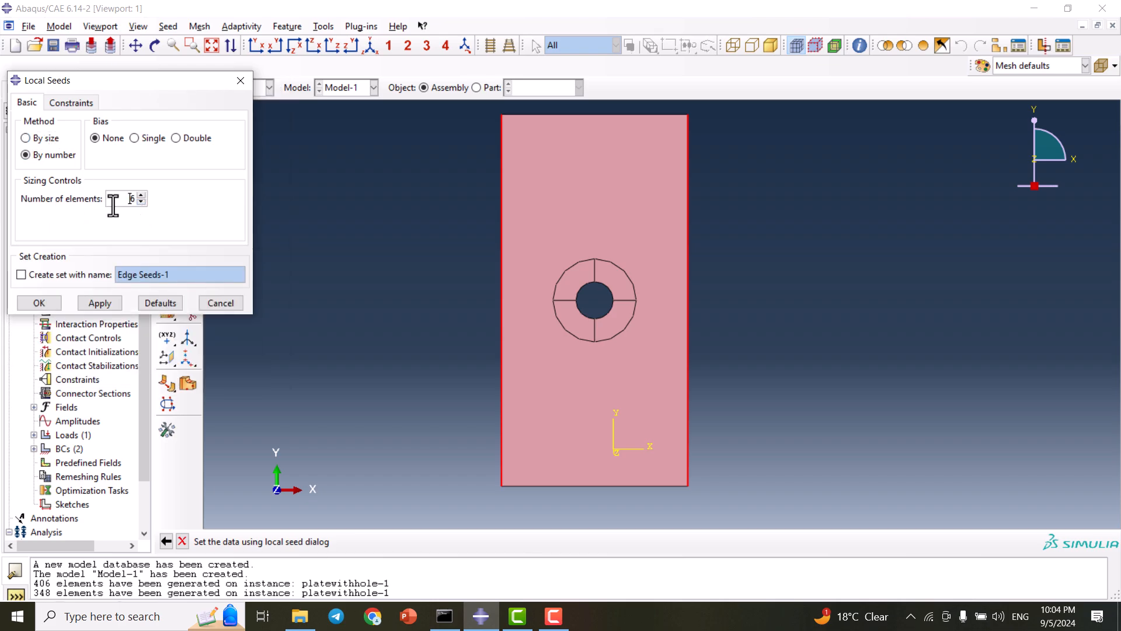
pyautogui.write('25')
pyautogui.click(38, 303)
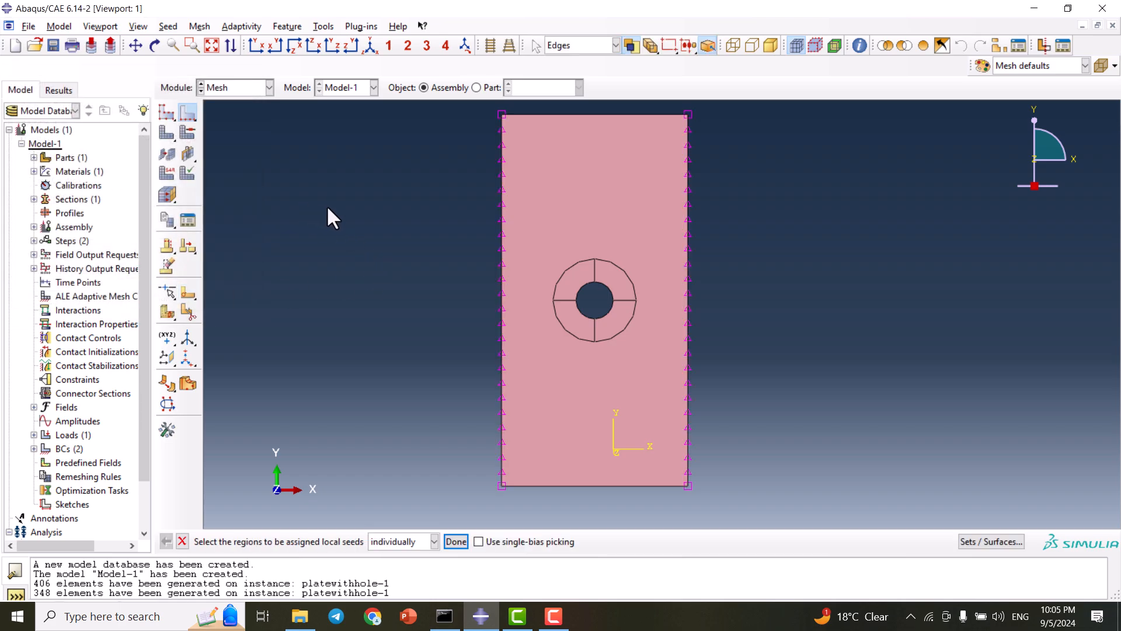
# - Seed the plate's upper and lower edges by number with 10 elements each
pyautogui.click(569, 114)
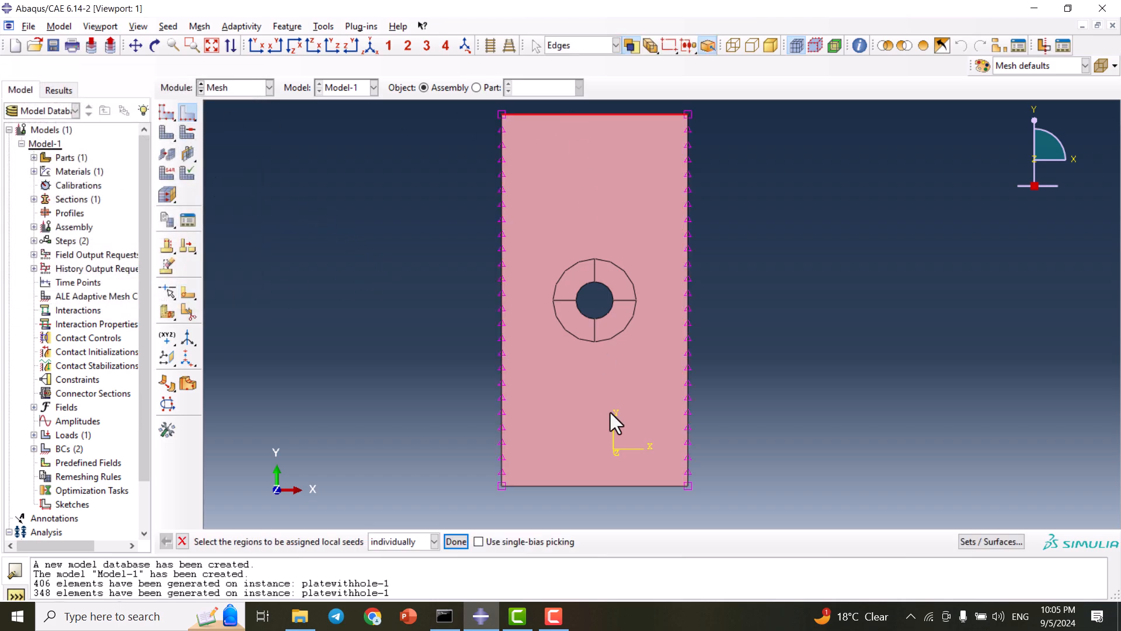
pyautogui.keyDown('shift'); pyautogui.click(618, 485); pyautogui.keyUp('shift')
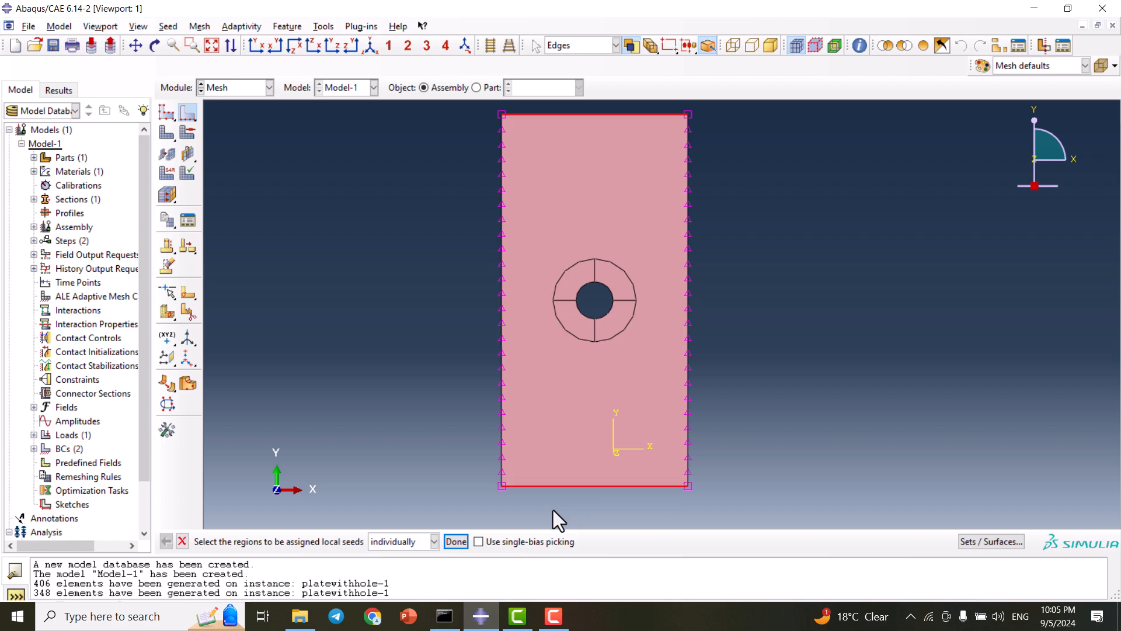
pyautogui.click(456, 541)
pyautogui.doubleClick(130, 199)
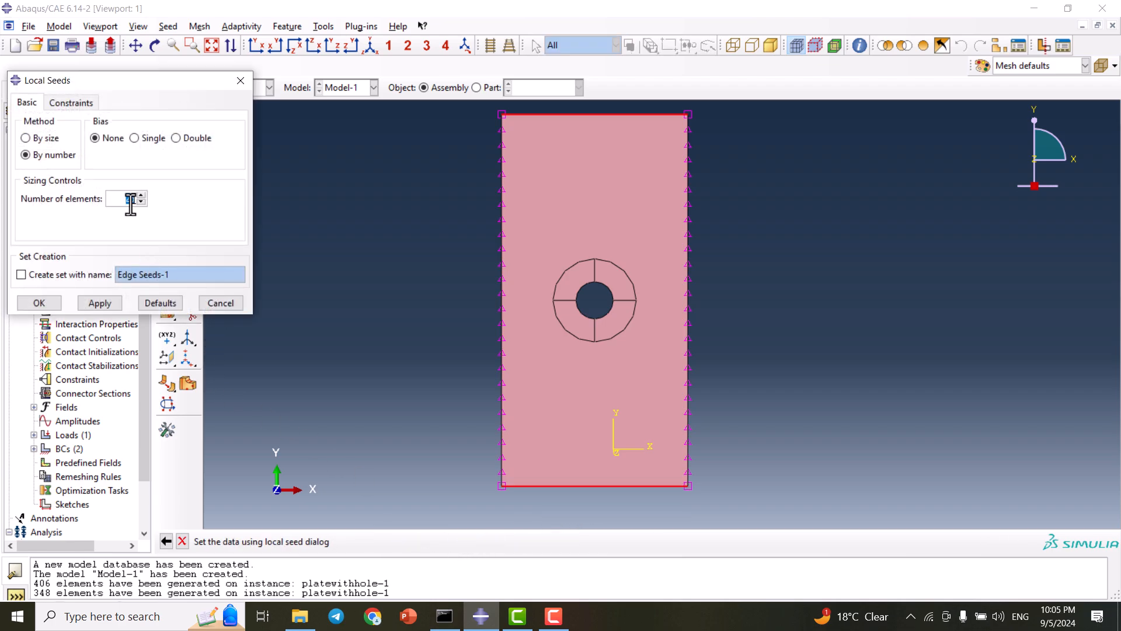
pyautogui.write('10')
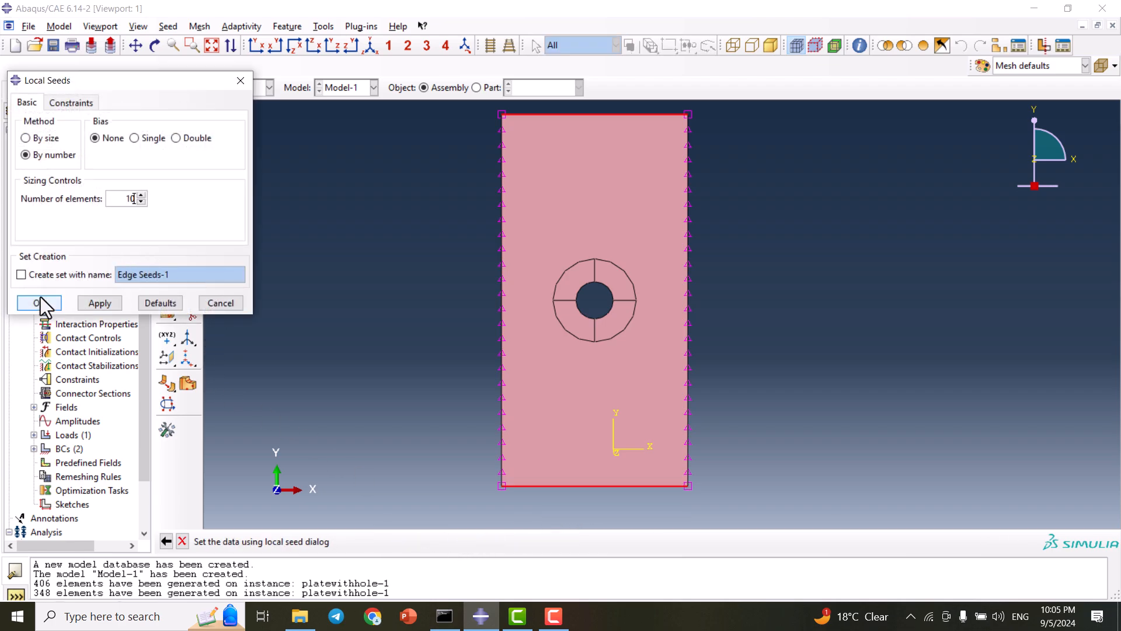
pyautogui.click(41, 302)
# - Seed the four straight partition lines between the hole and the partition circle with 4 elements each
pyautogui.scroll(-5, 555, 239)
pyautogui.scroll(3, 362, 227)
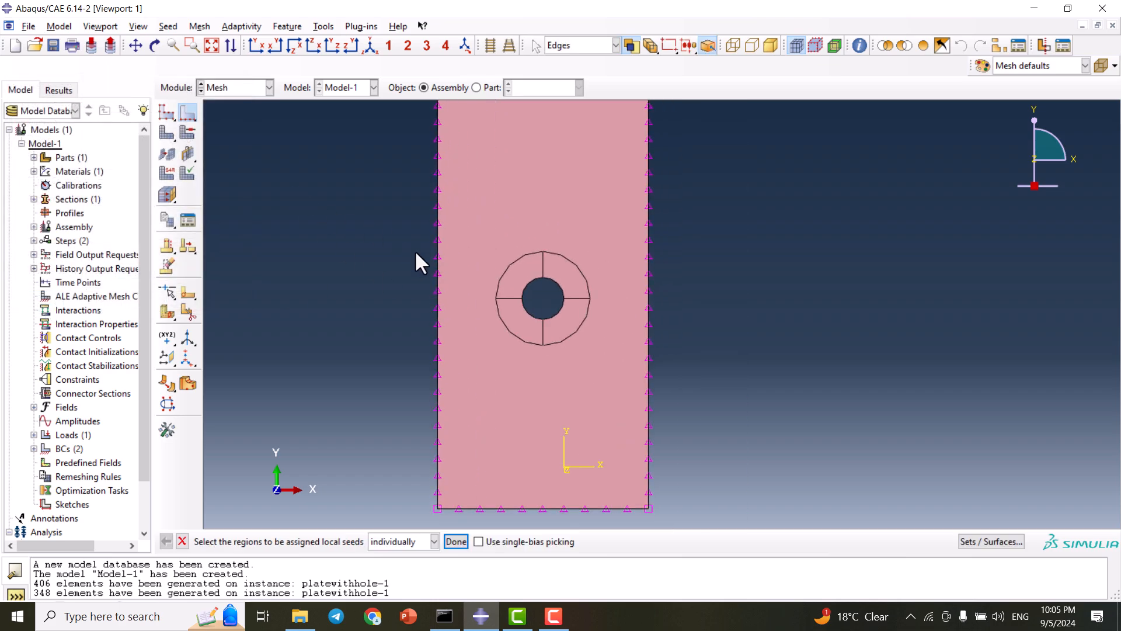
pyautogui.scroll(-4, 518, 316)
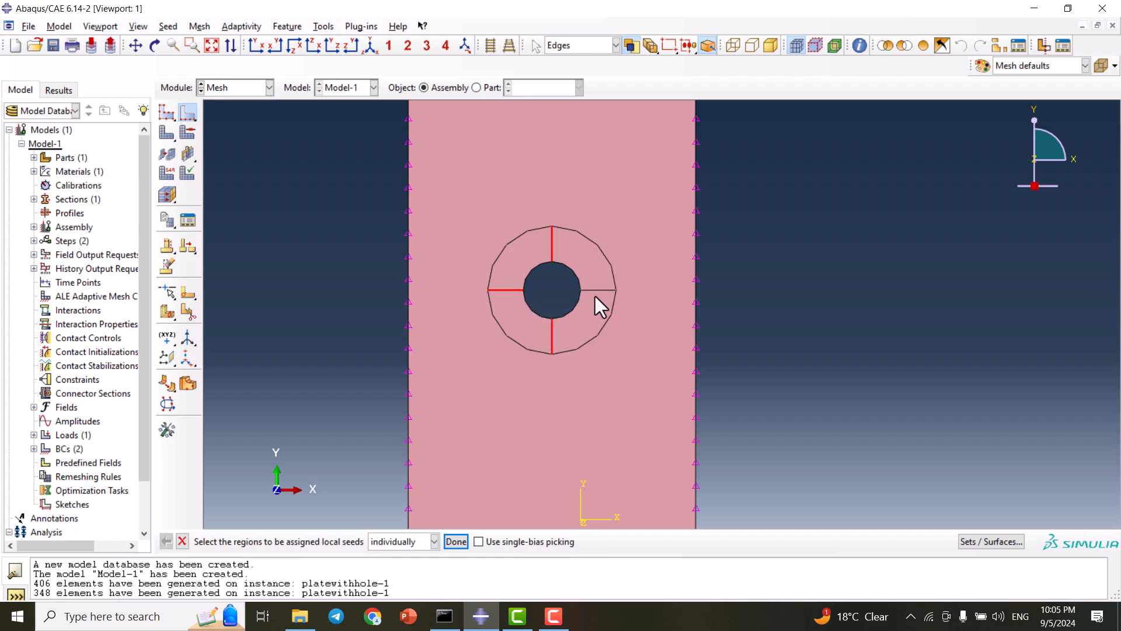
pyautogui.click(456, 542)
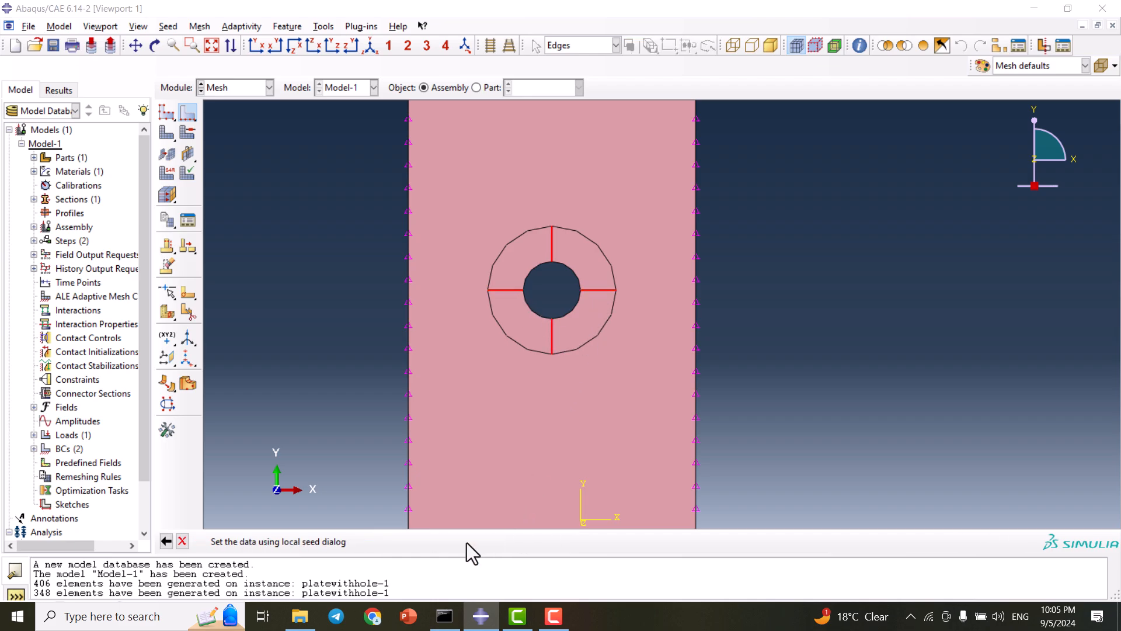
pyautogui.doubleClick(113, 195)
pyautogui.write('4')
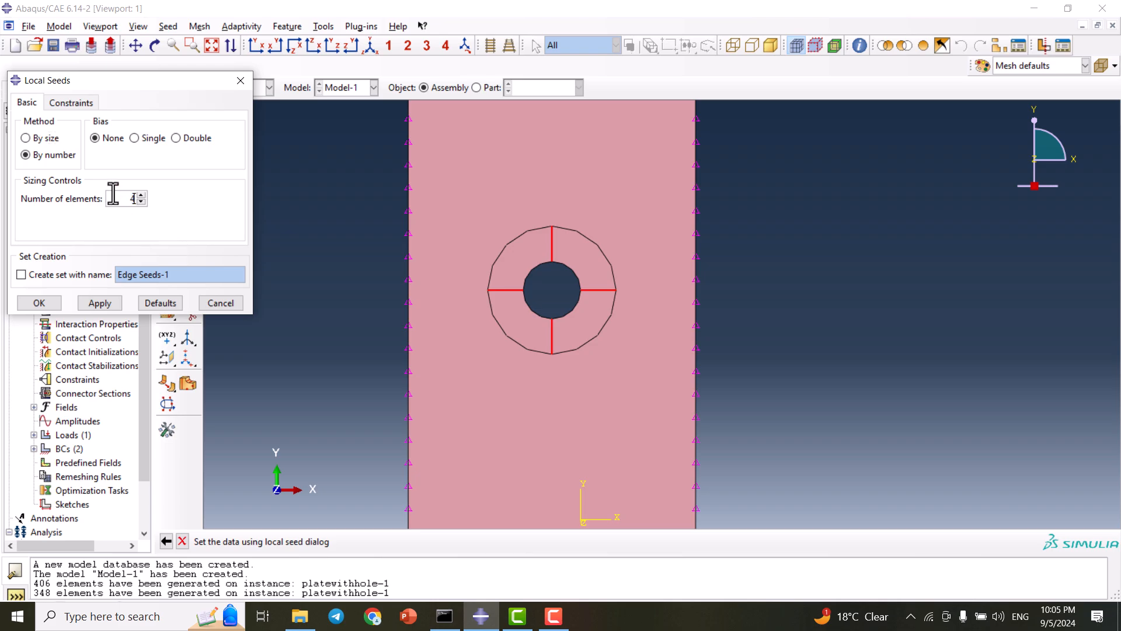
pyautogui.click(40, 303)
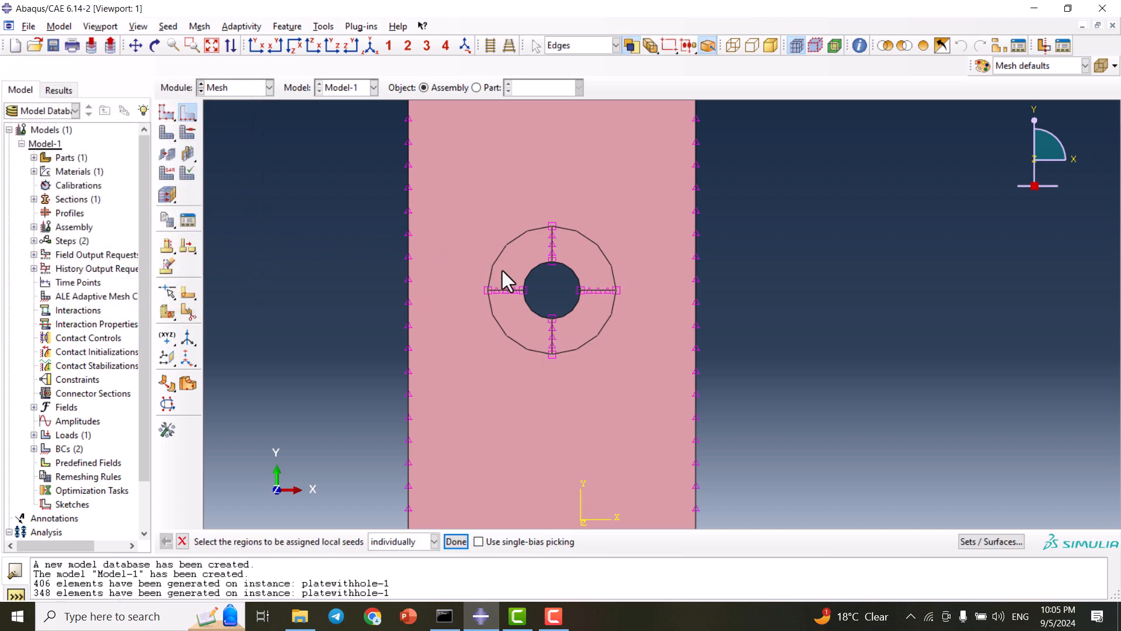
# - Seed all quadrant arcs of the partition circle and the hole edge with 6 elements each, and finish local seeding
pyautogui.click(510, 241)
pyautogui.keyDown('shift'); pyautogui.click(578, 239); pyautogui.keyUp('shift')
pyautogui.keyDown('shift'); pyautogui.click(606, 327); pyautogui.keyUp('shift')
pyautogui.keyDown('shift'); pyautogui.click(514, 339); pyautogui.keyUp('shift')
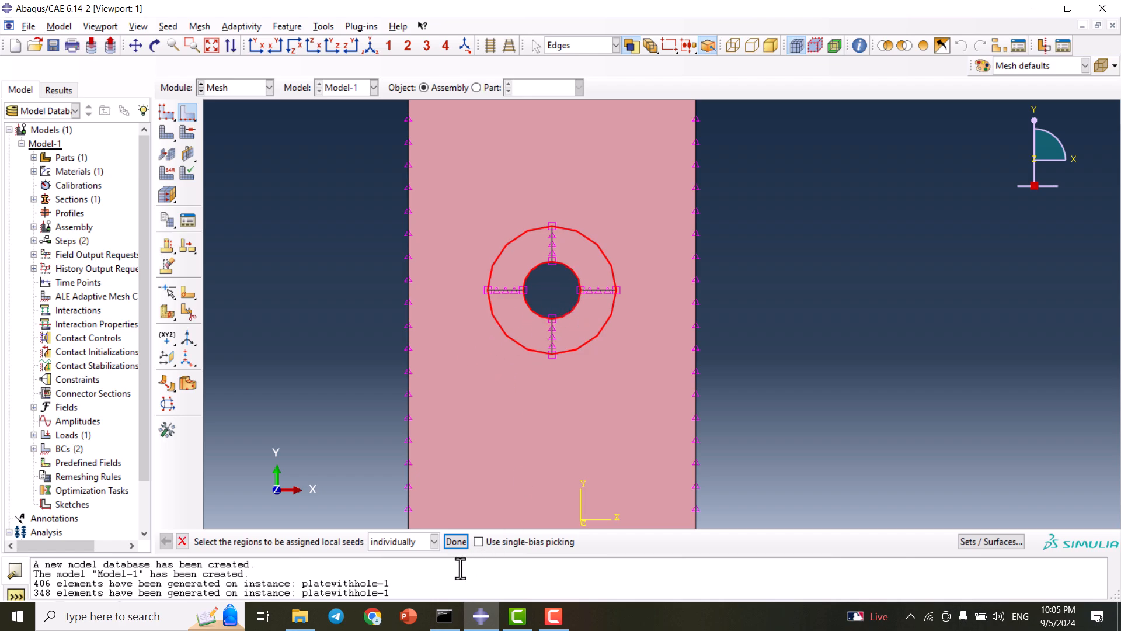
pyautogui.click(455, 541)
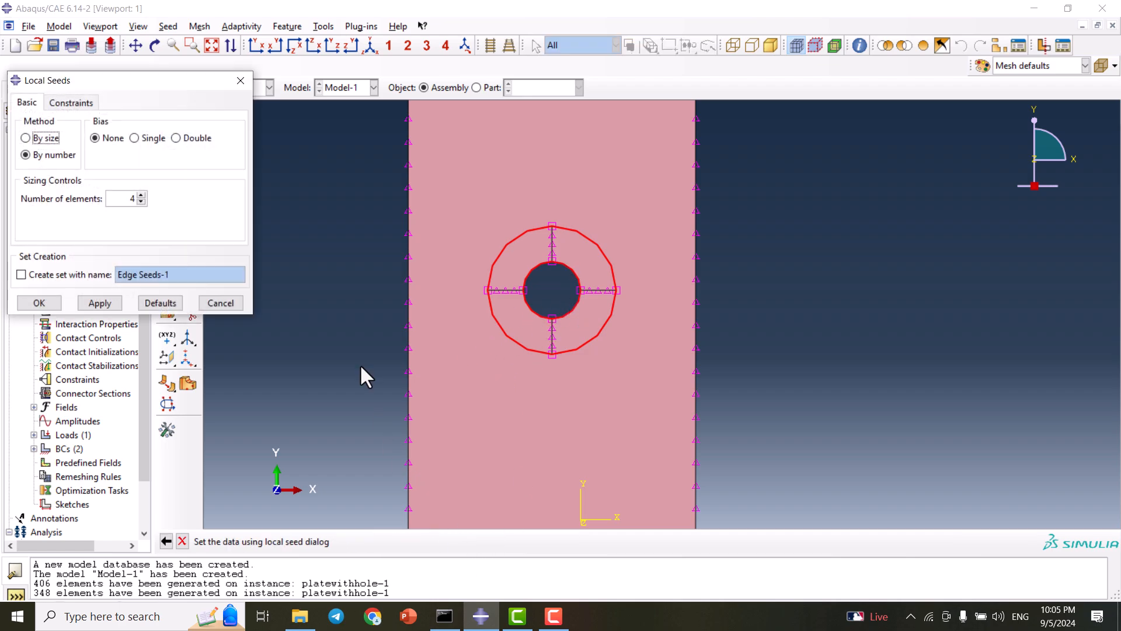
pyautogui.click(141, 195)
pyautogui.click(142, 195)
pyautogui.click(40, 303)
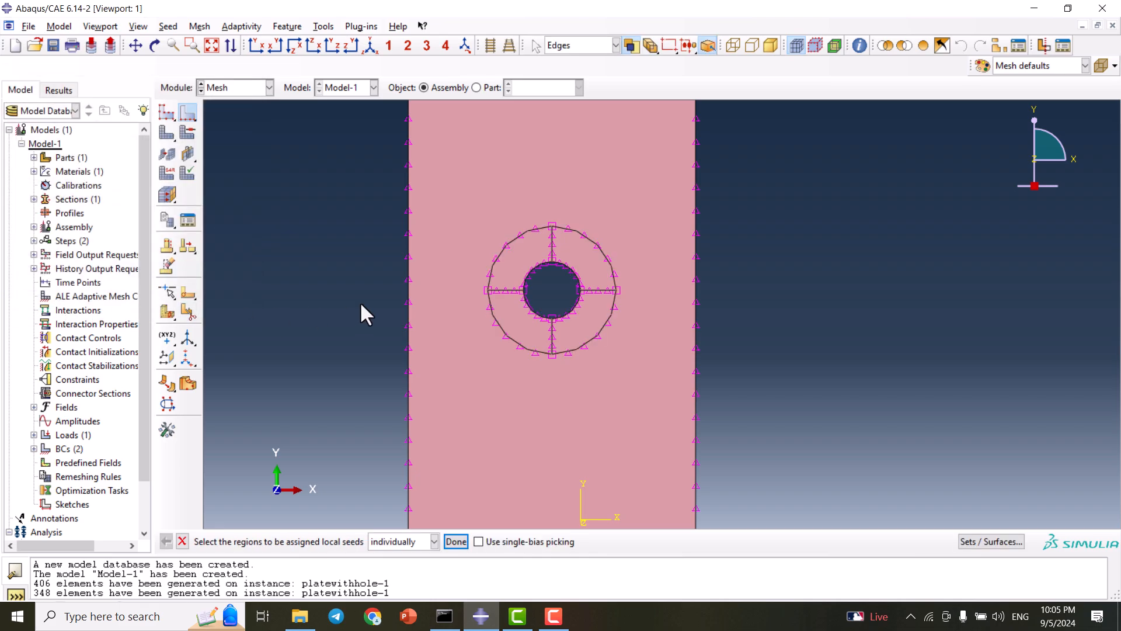
pyautogui.scroll(5, 594, 409)
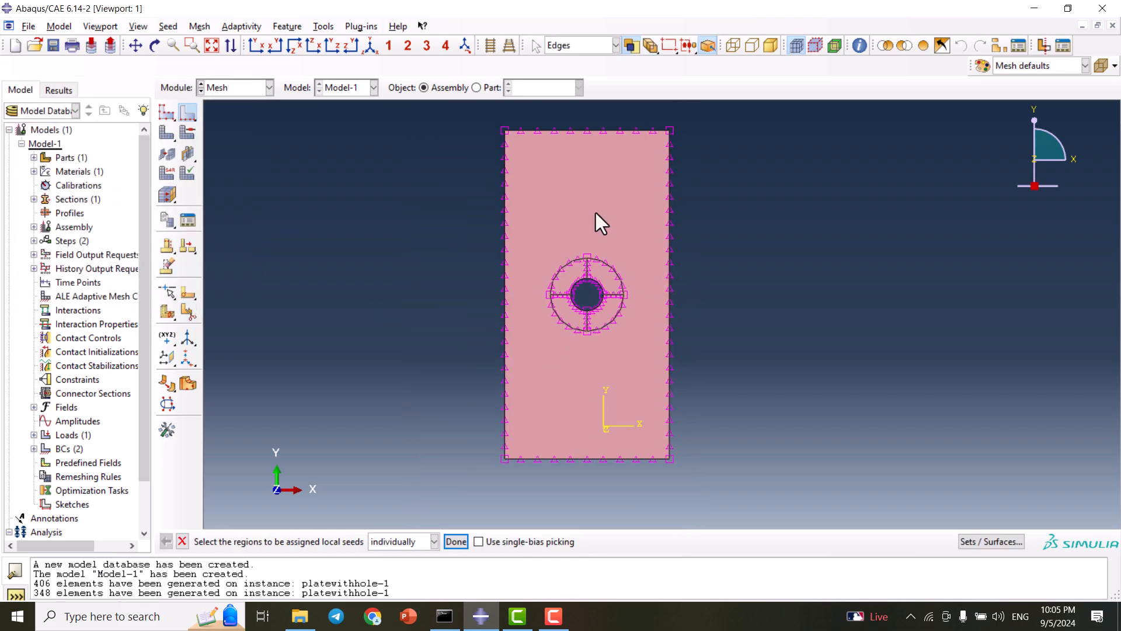
pyautogui.click(464, 539)
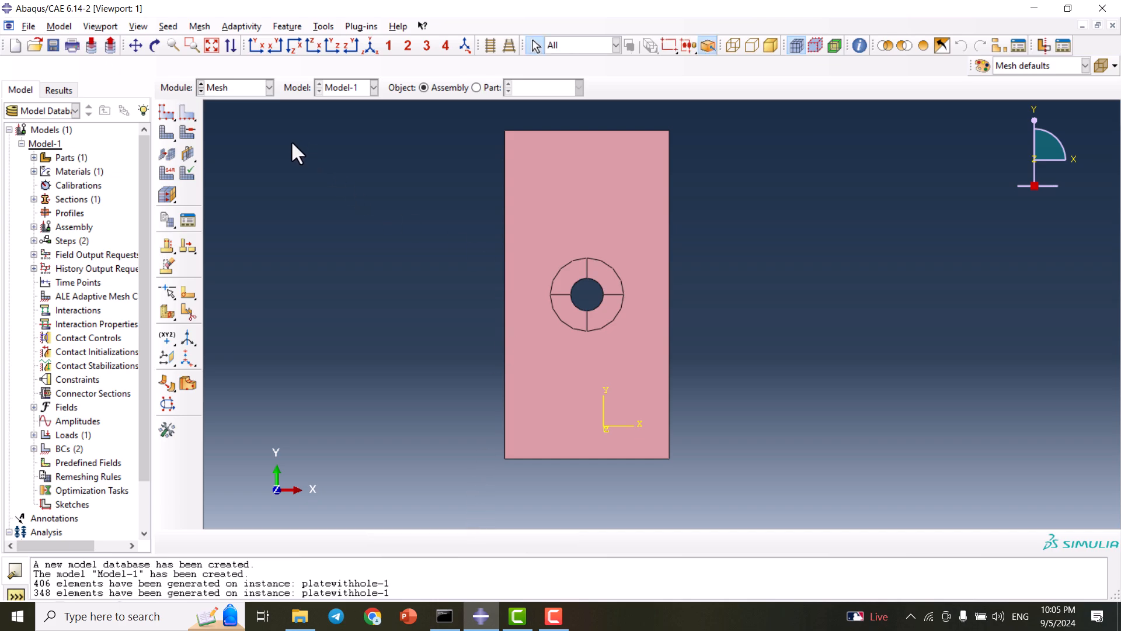
# - Mesh the plate part instance using the assigned edge seeds
pyautogui.click(172, 134)
pyautogui.click(323, 540)
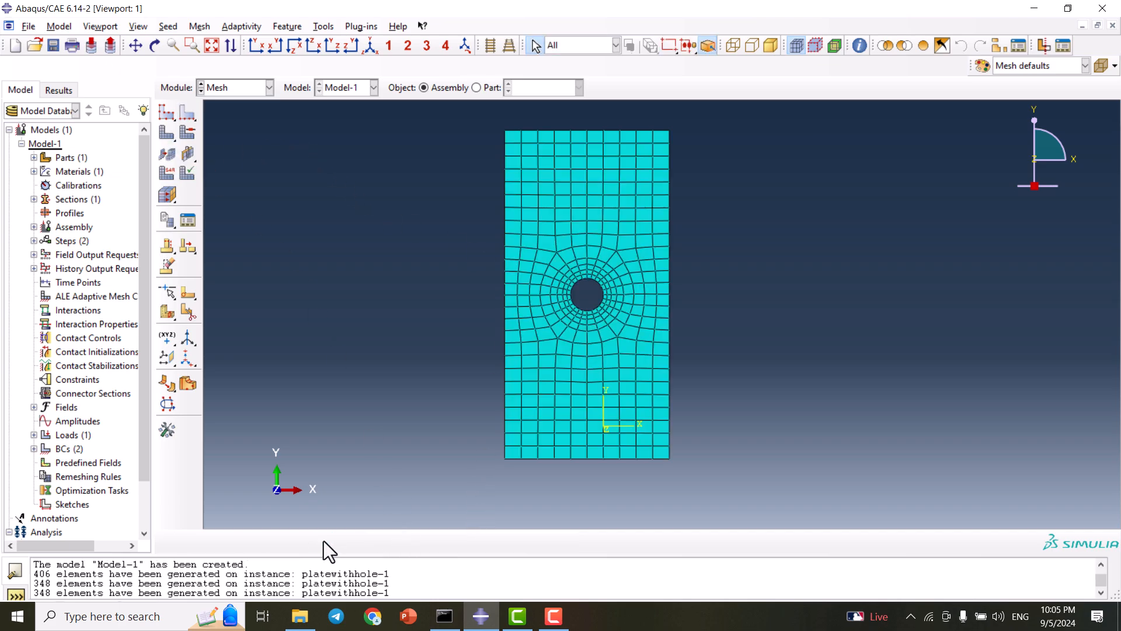
pyautogui.scroll(2, 595, 292)
pyautogui.scroll(2, 601, 292)
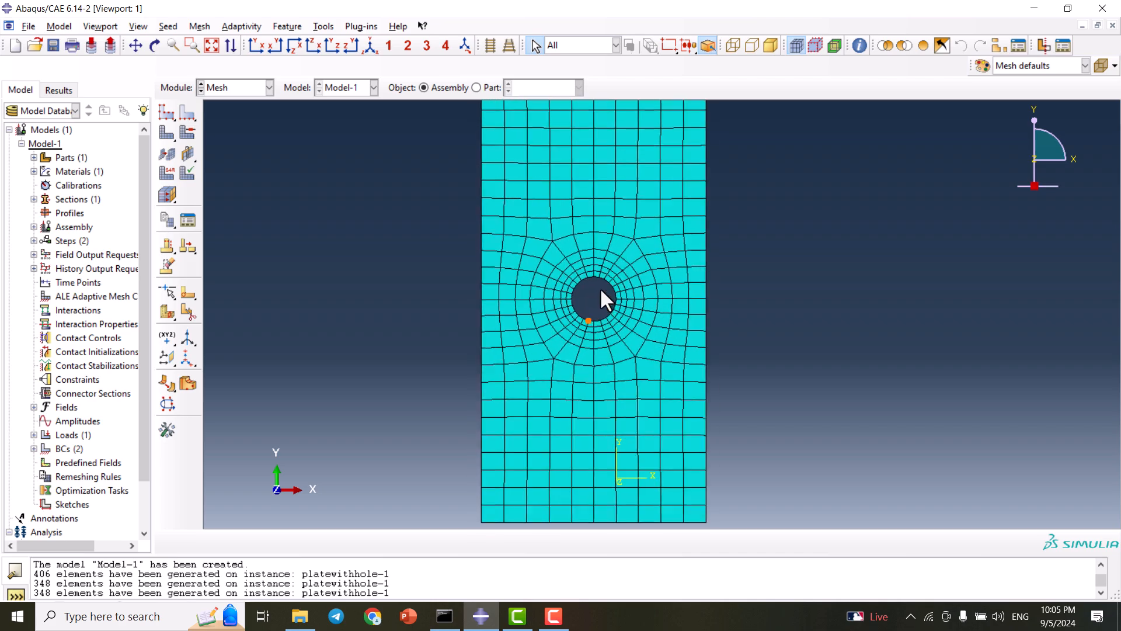
pyautogui.scroll(-3, 601, 295)
pyautogui.scroll(2, 605, 299)
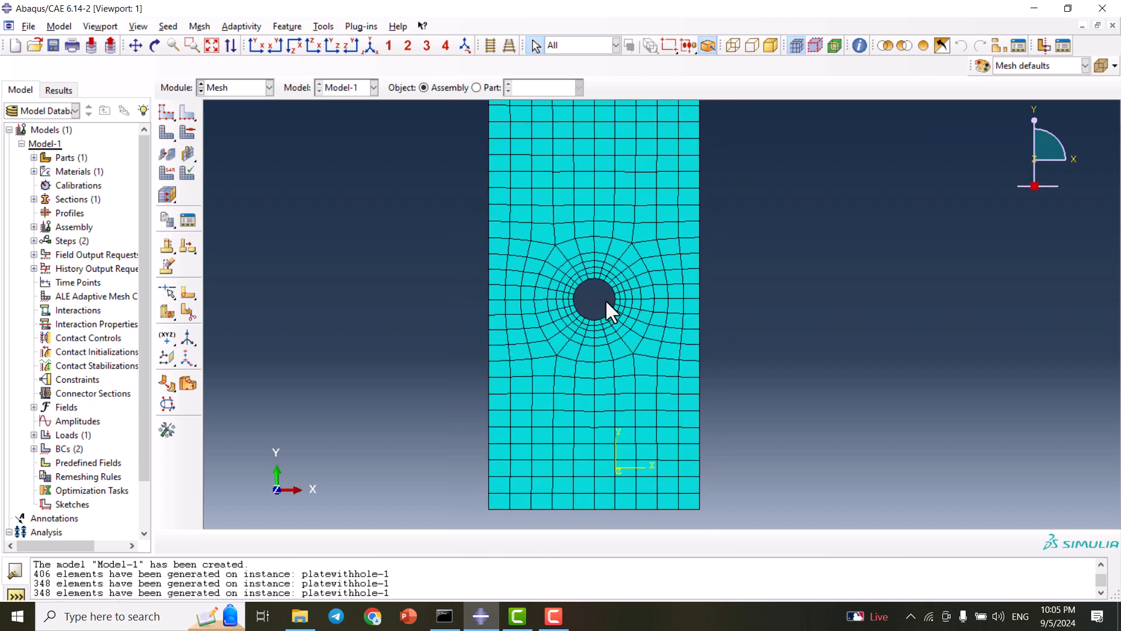
pyautogui.scroll(-3, 605, 299)
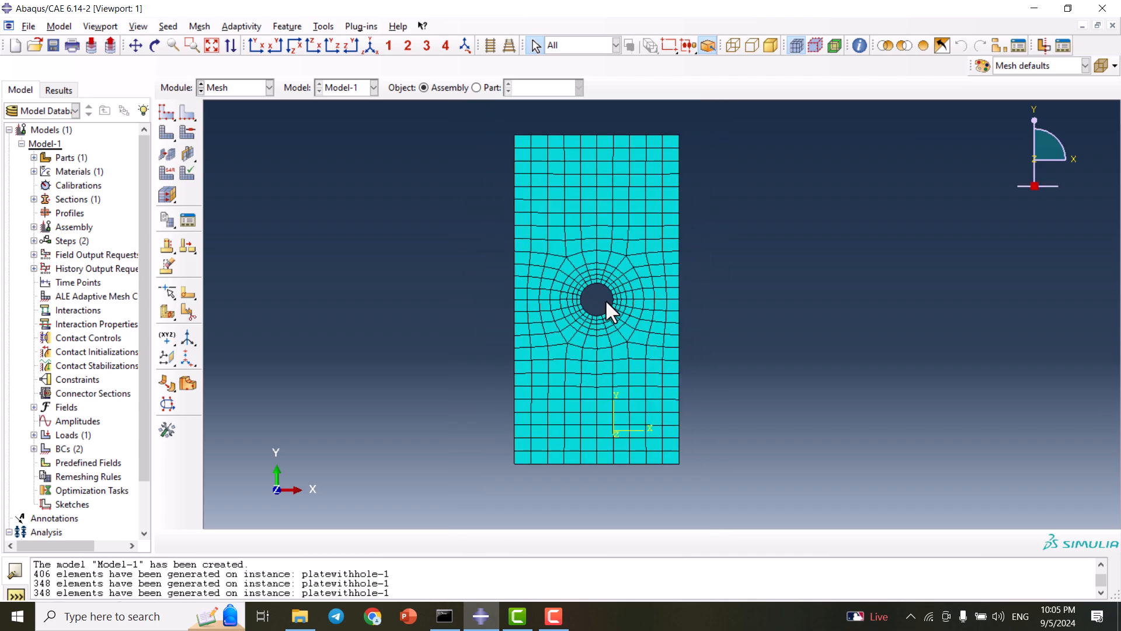
# - Create a full analysis job named stressconcentration for Model-1, keeping the default job settings
pyautogui.click(244, 88)
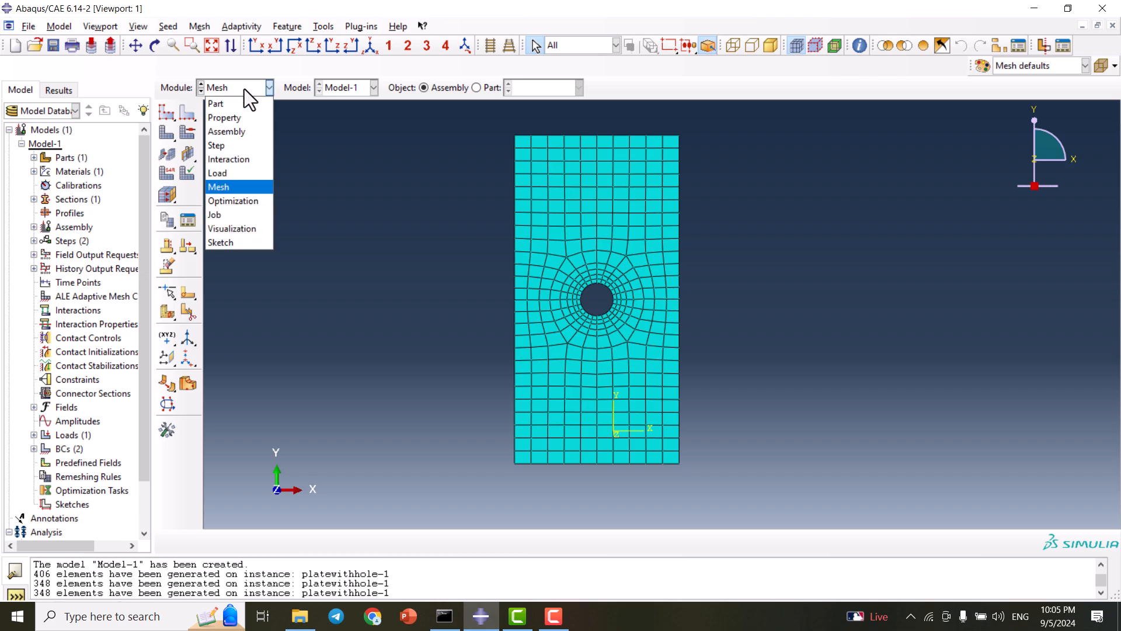
pyautogui.click(264, 214)
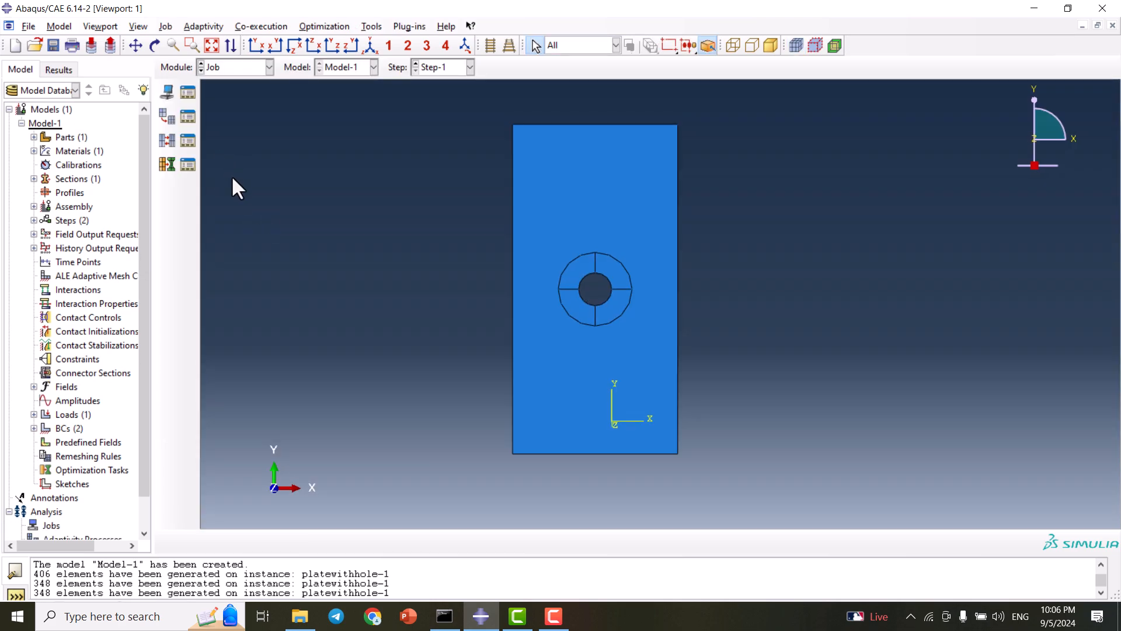
pyautogui.click(167, 92)
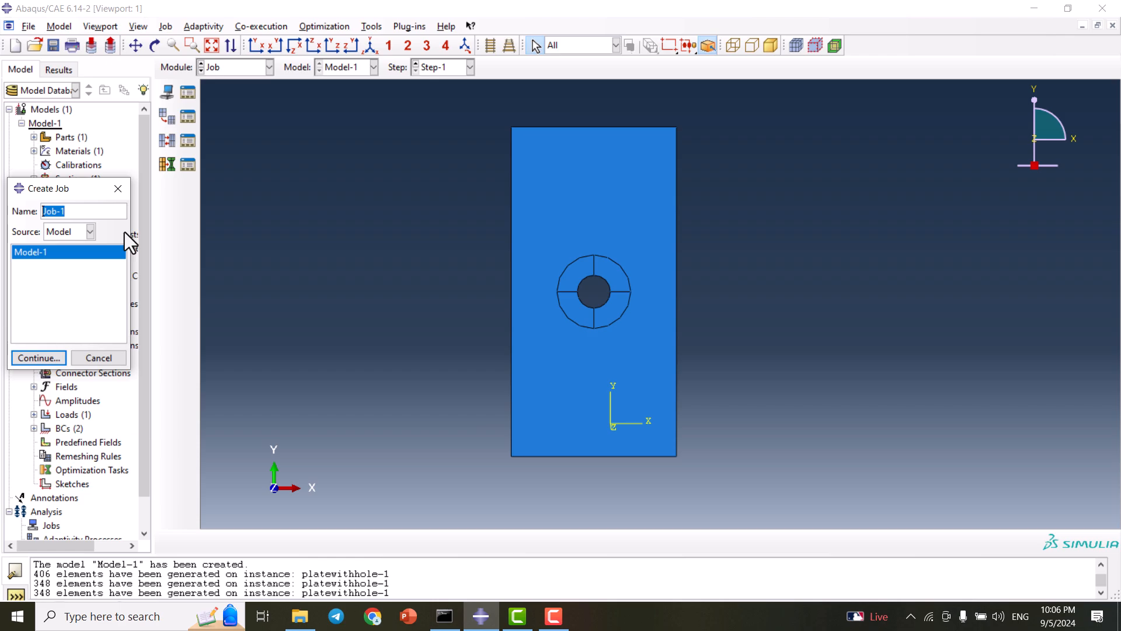
pyautogui.write('stressconcentration')
pyautogui.click(37, 358)
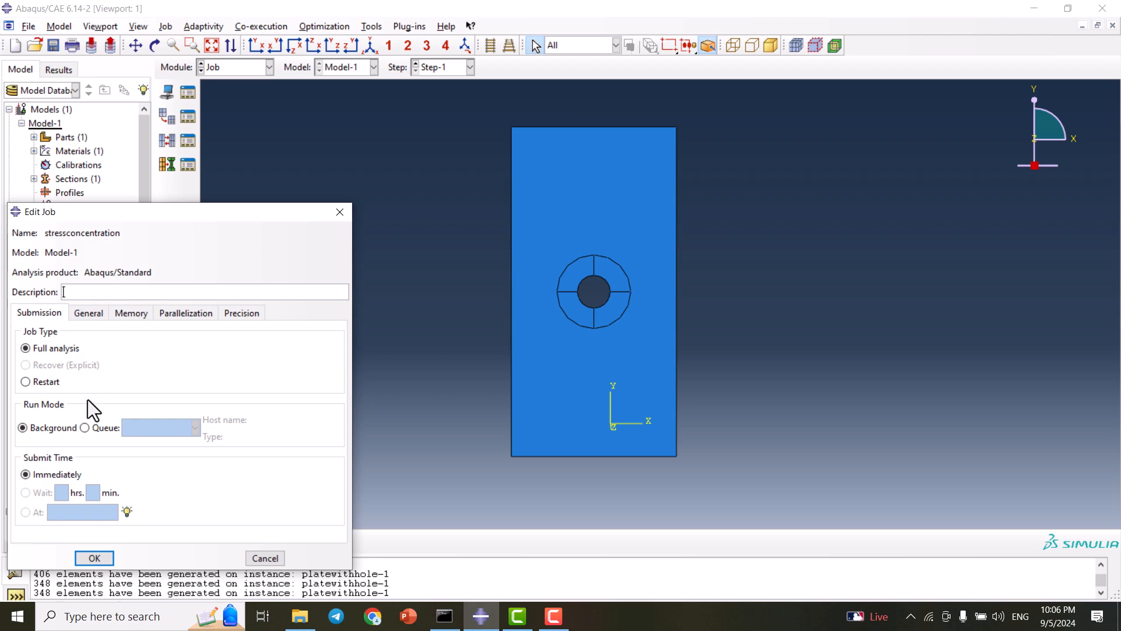
pyautogui.click(96, 558)
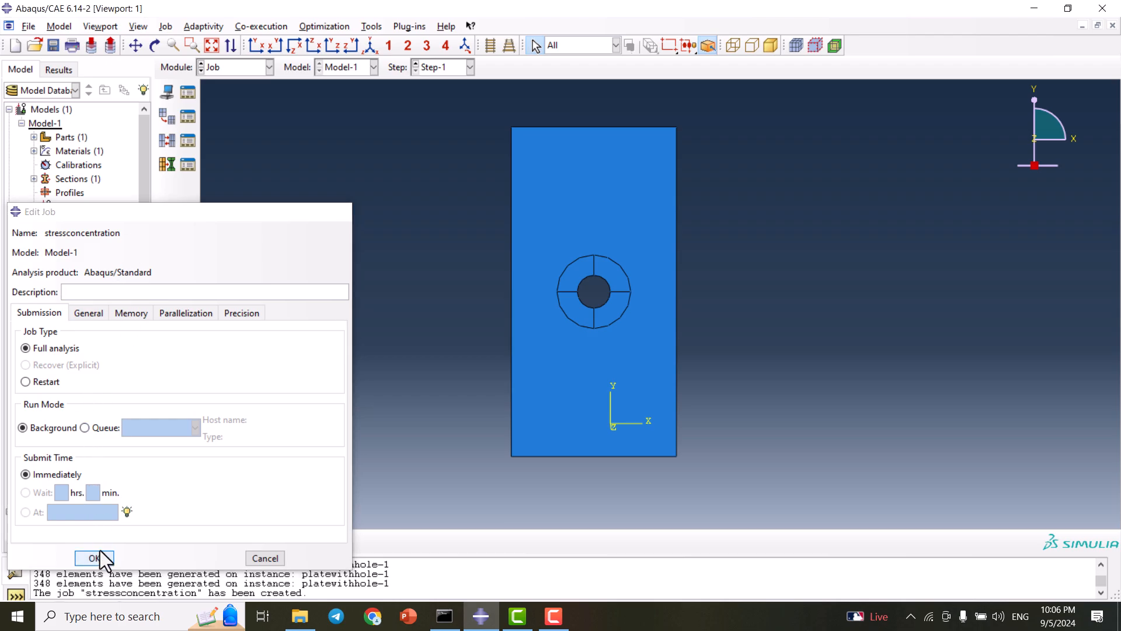
# - Submit the stressconcentration job for analysis and monitor its increments until it finishes
pyautogui.click(188, 93)
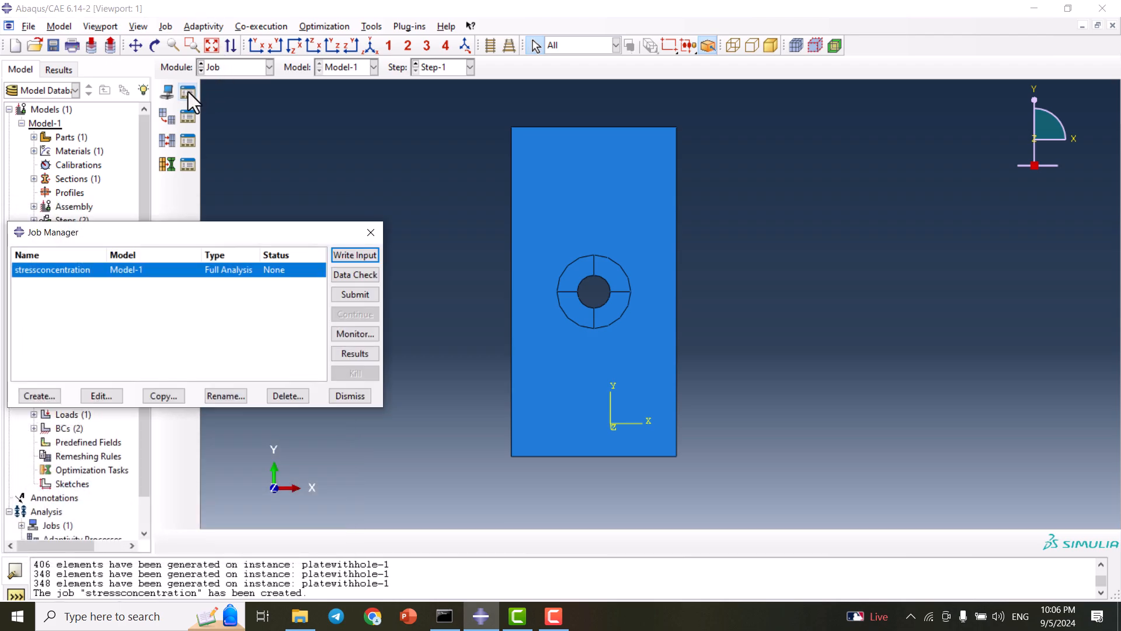
pyautogui.click(352, 295)
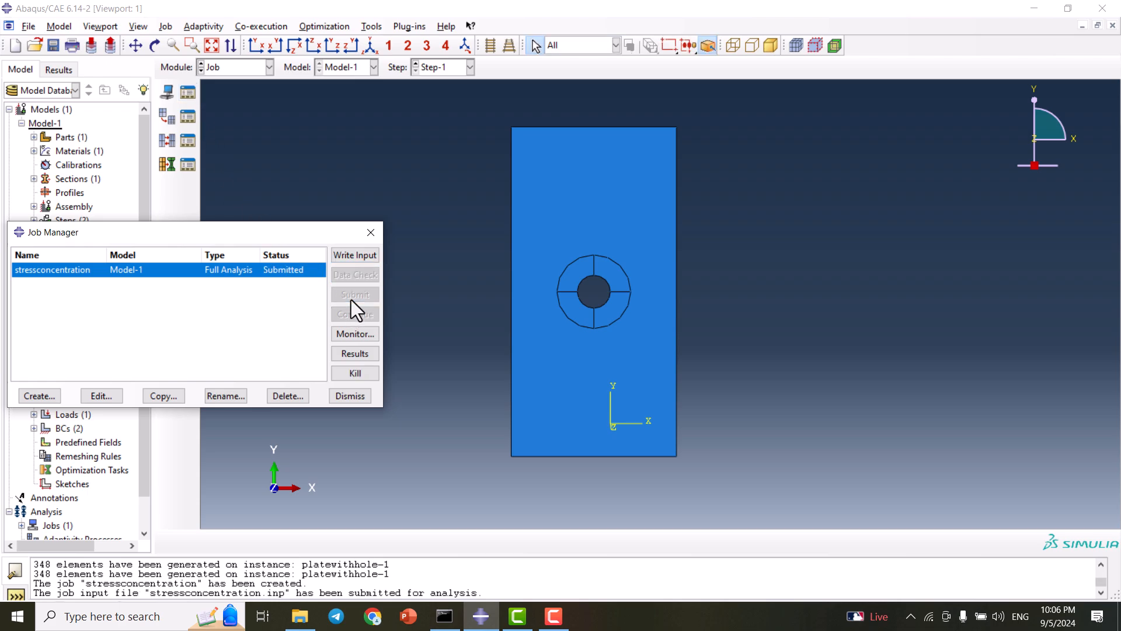
pyautogui.click(358, 335)
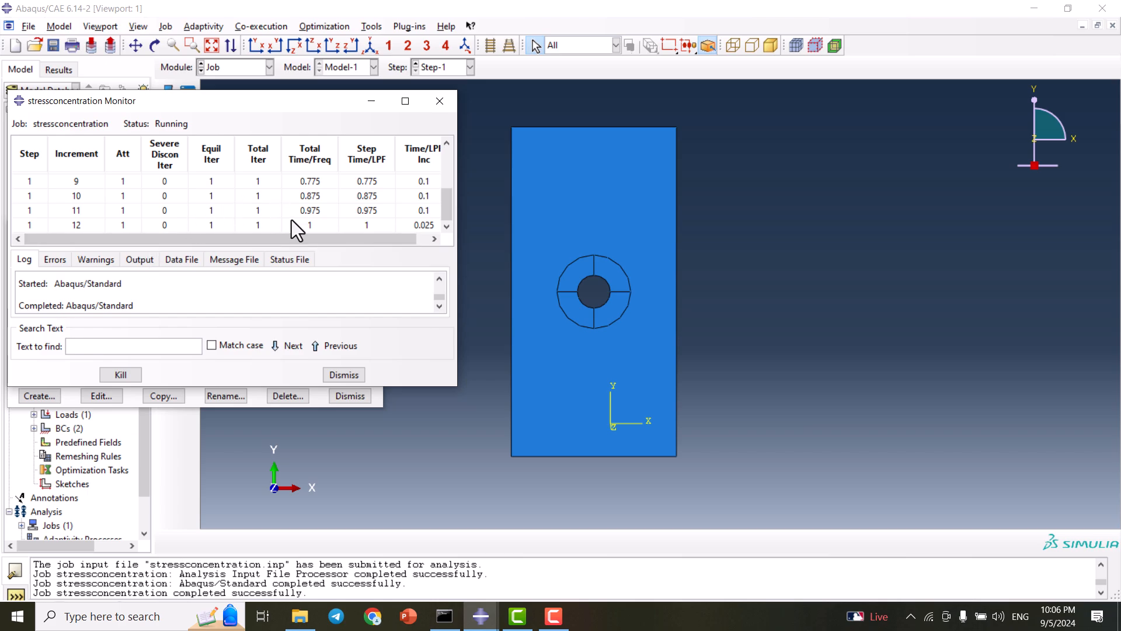
pyautogui.click(352, 373)
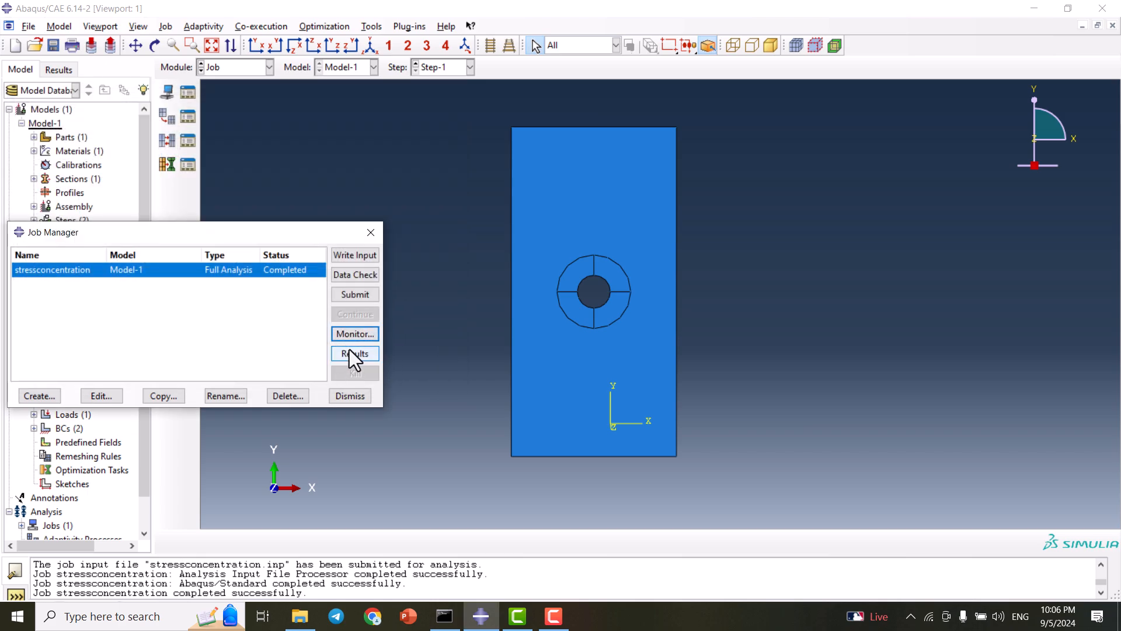
# - Open the job's results and plot the von Mises stress contours on the deformed plate, inspecting the area around the hole
pyautogui.click(350, 352)
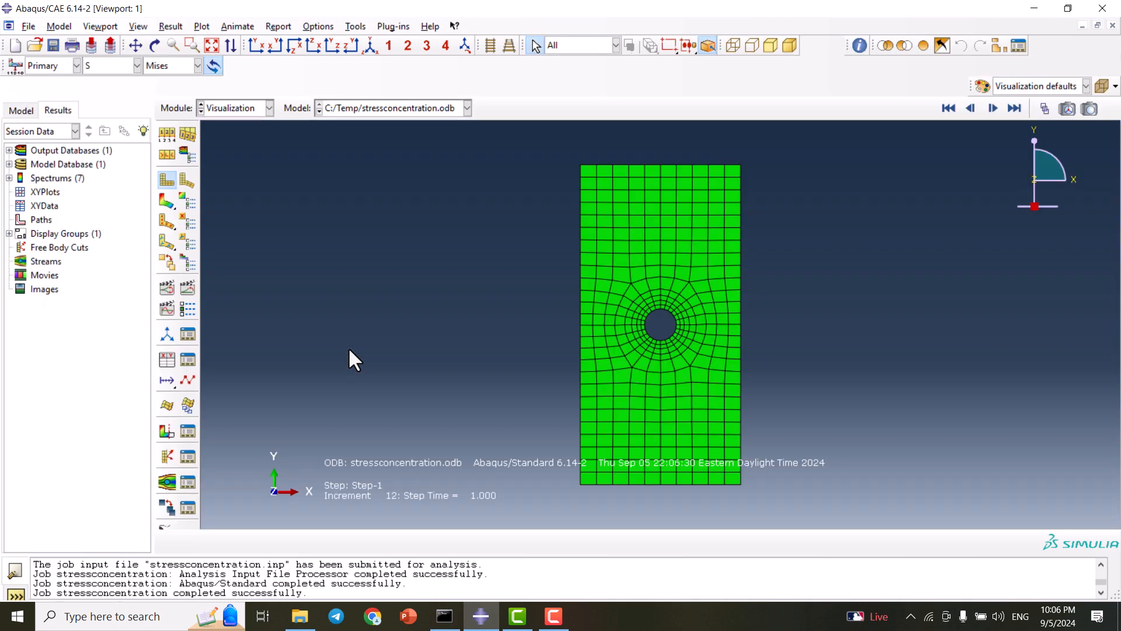
pyautogui.click(163, 206)
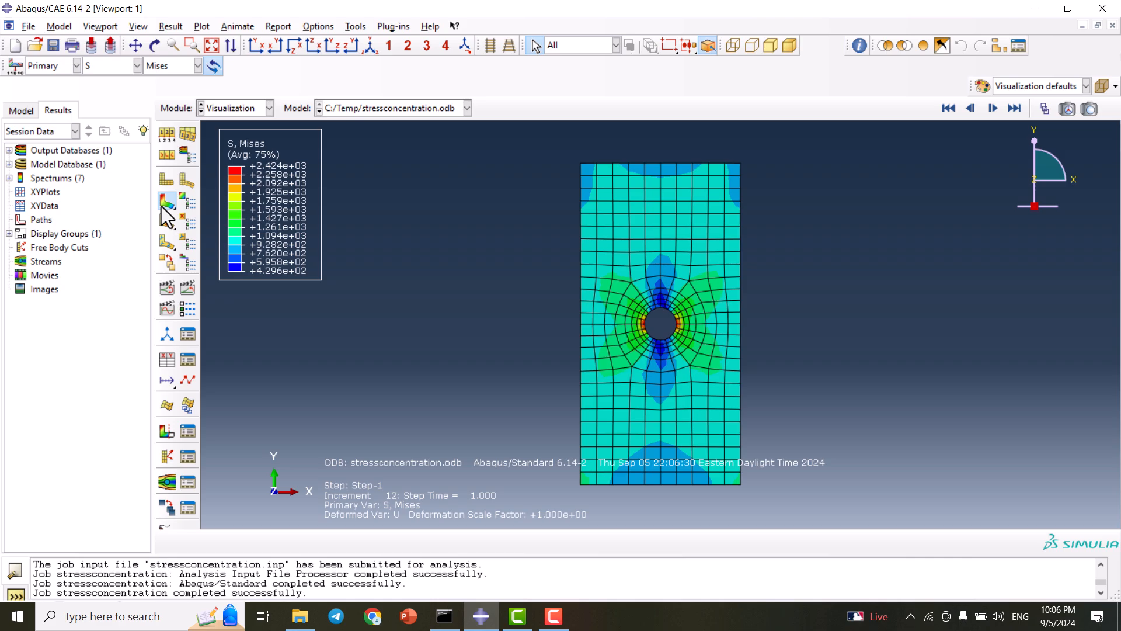
pyautogui.scroll(6, 681, 338)
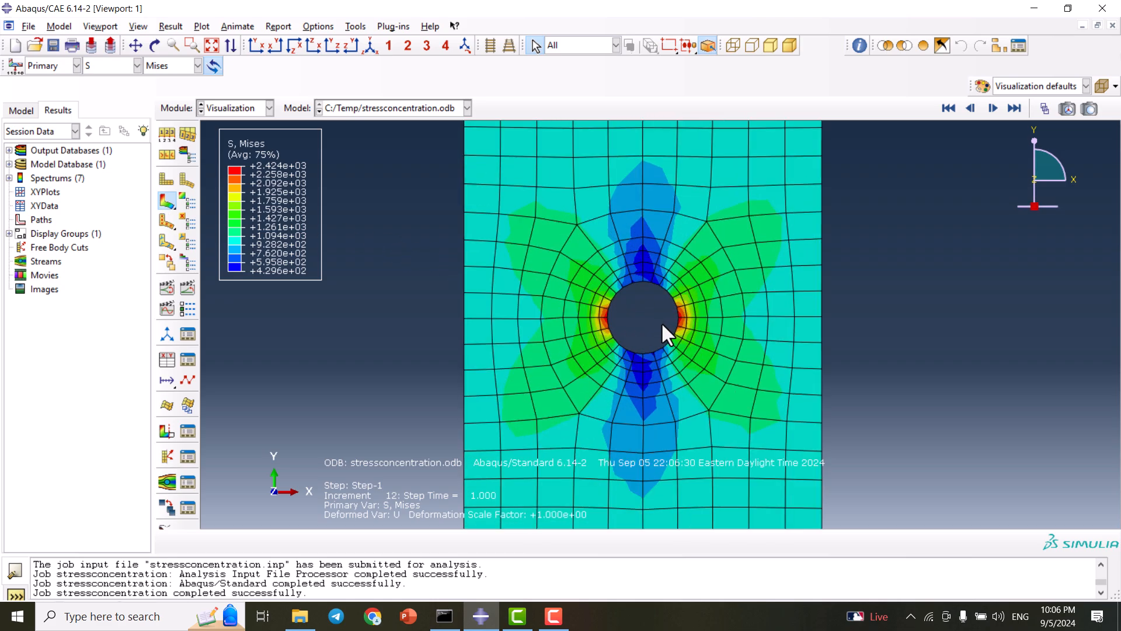
pyautogui.scroll(-4, 642, 314)
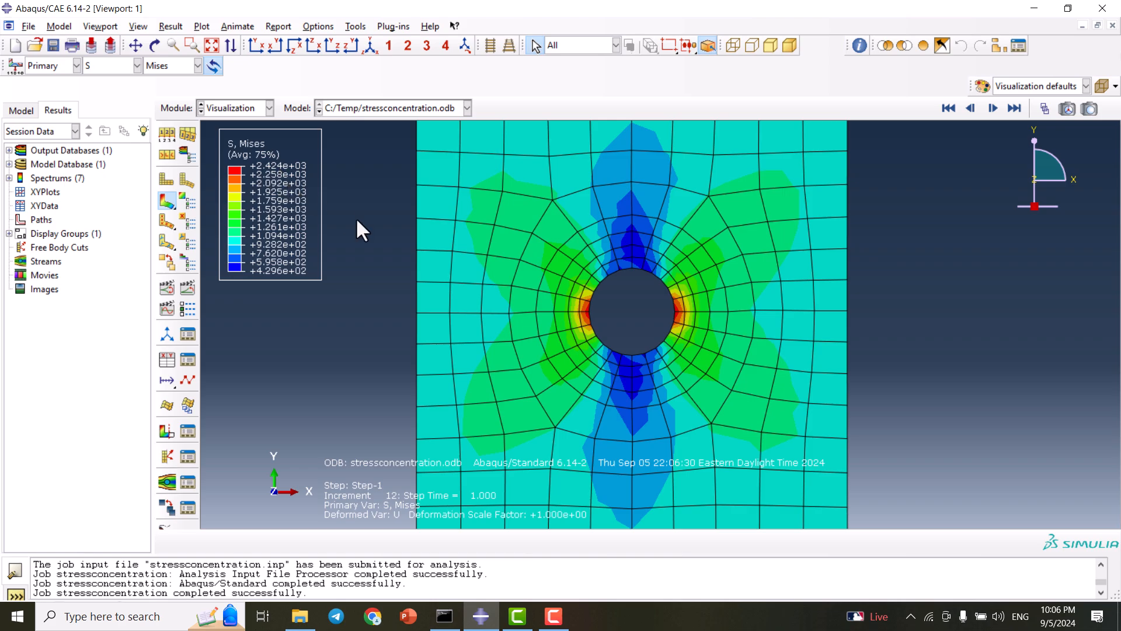
pyautogui.scroll(3, 621, 313)
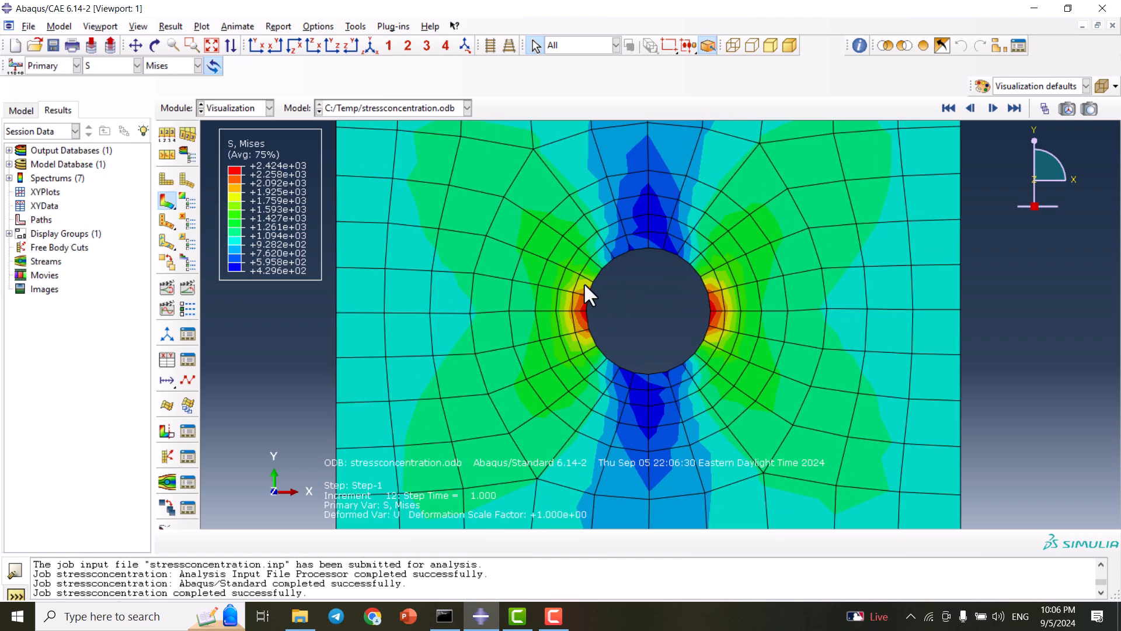
pyautogui.scroll(-3, 637, 286)
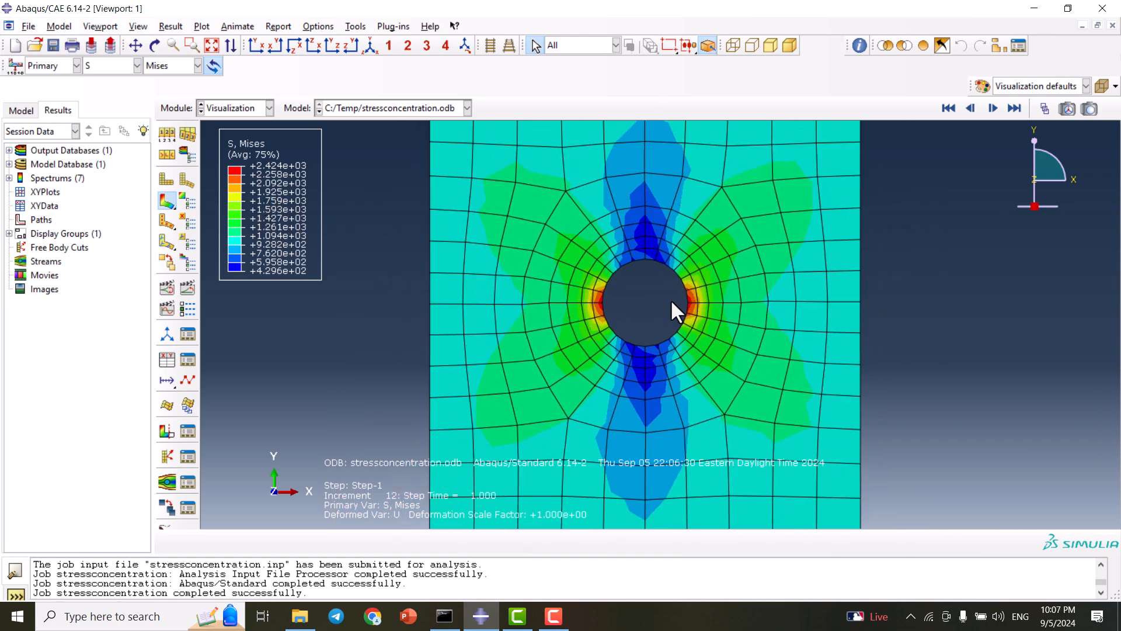
pyautogui.scroll(-1, 670, 303)
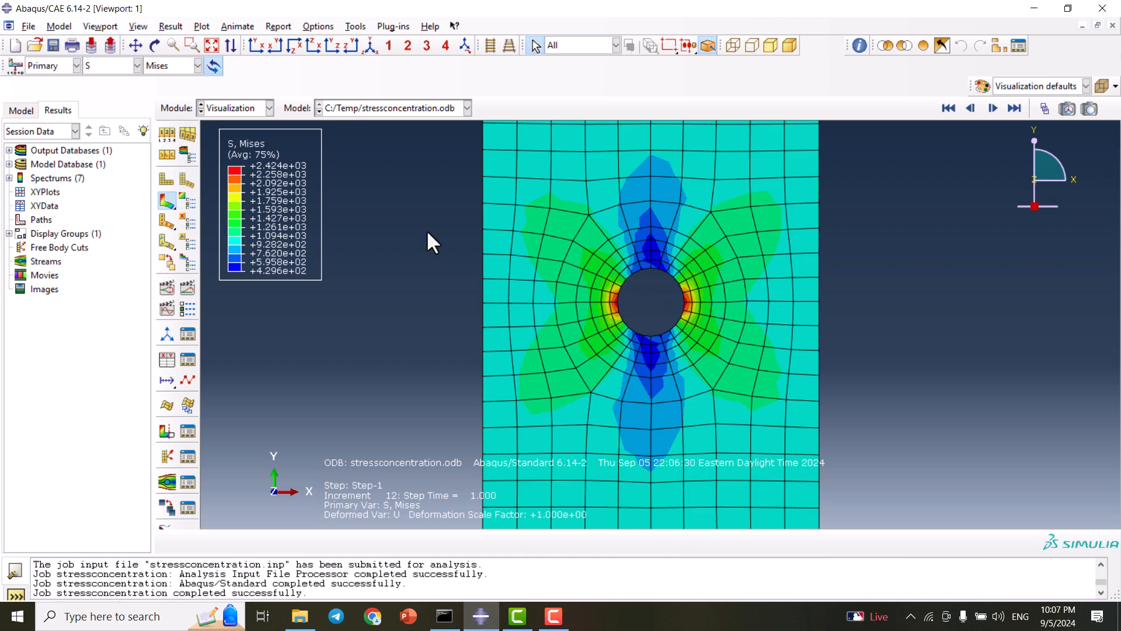
# - Show the location of the maximum value on the stress contour plot through the contour limits options
pyautogui.click(189, 201)
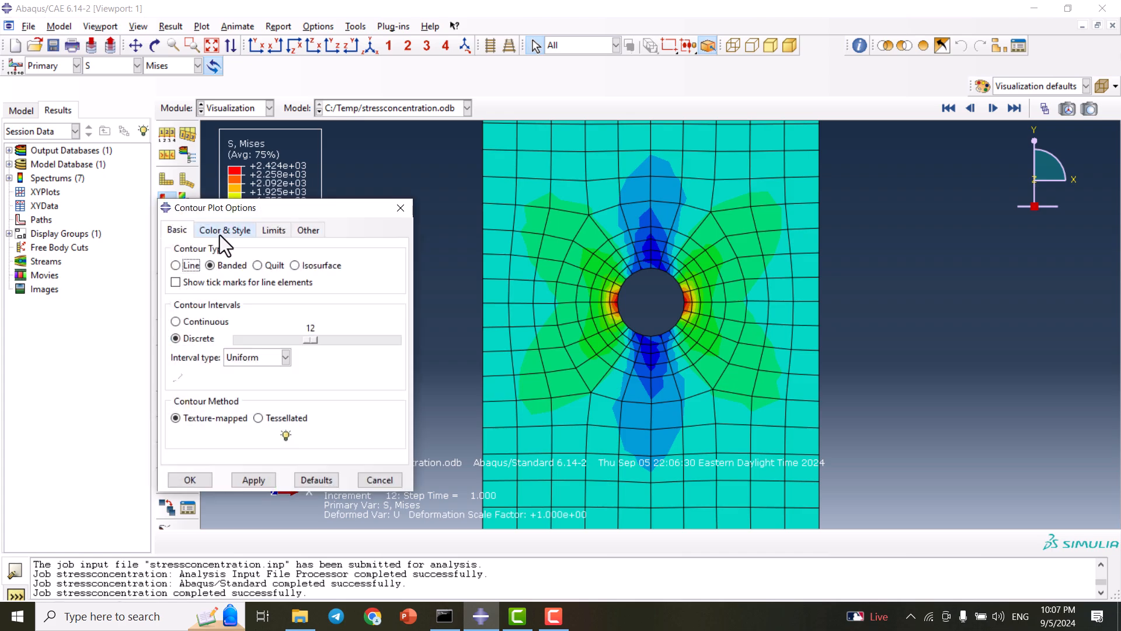
pyautogui.click(270, 229)
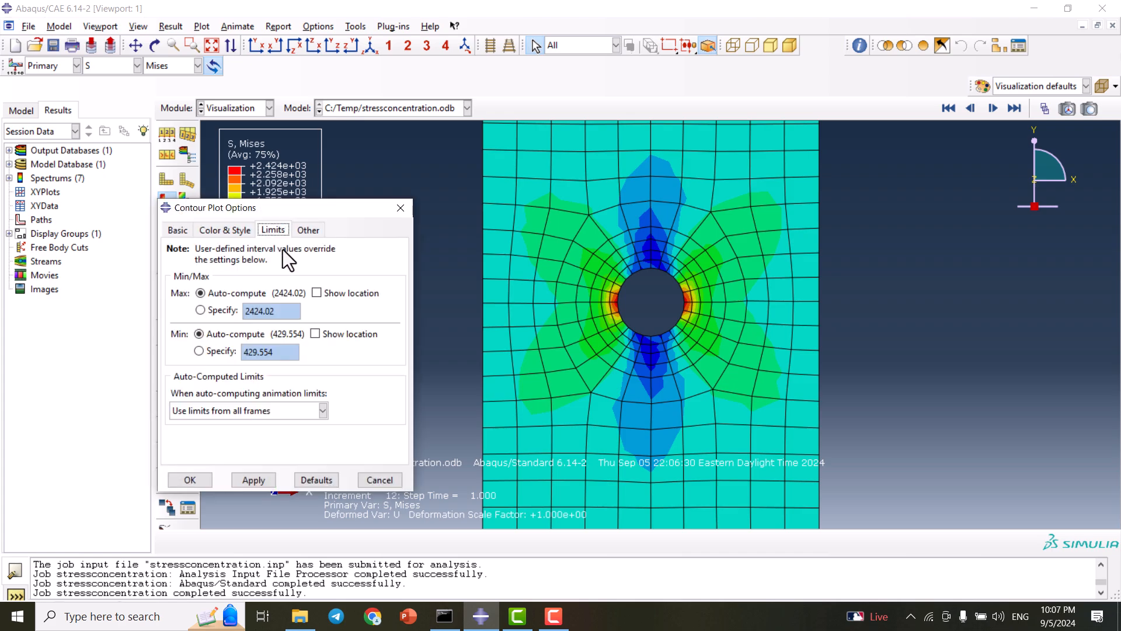
pyautogui.click(318, 294)
pyautogui.click(260, 481)
pyautogui.scroll(2, 646, 304)
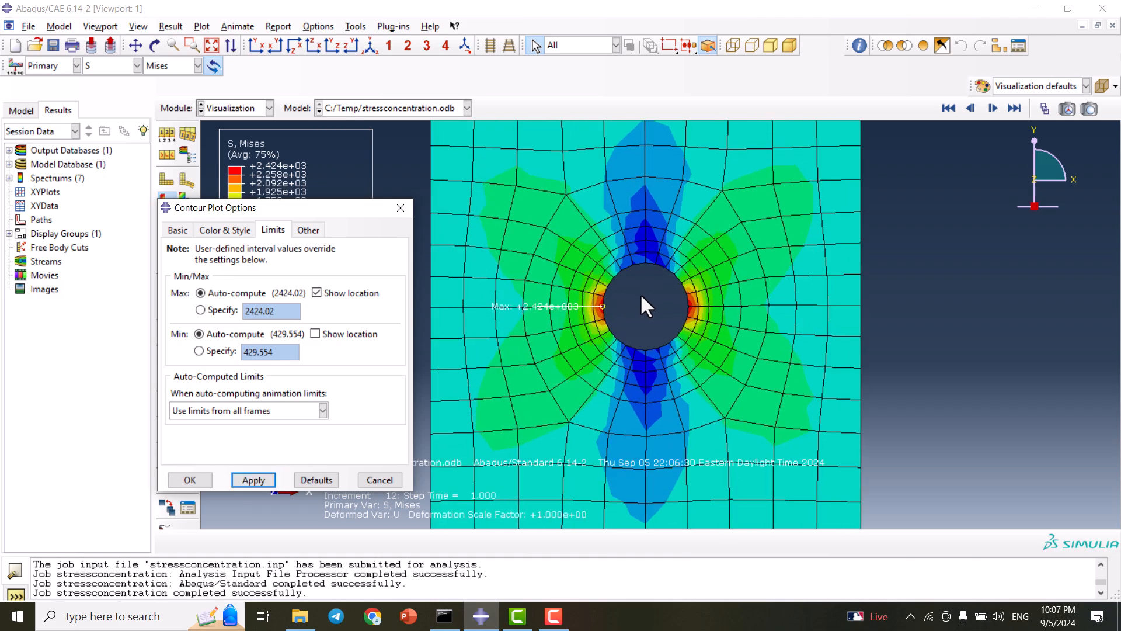
pyautogui.scroll(-1, 636, 309)
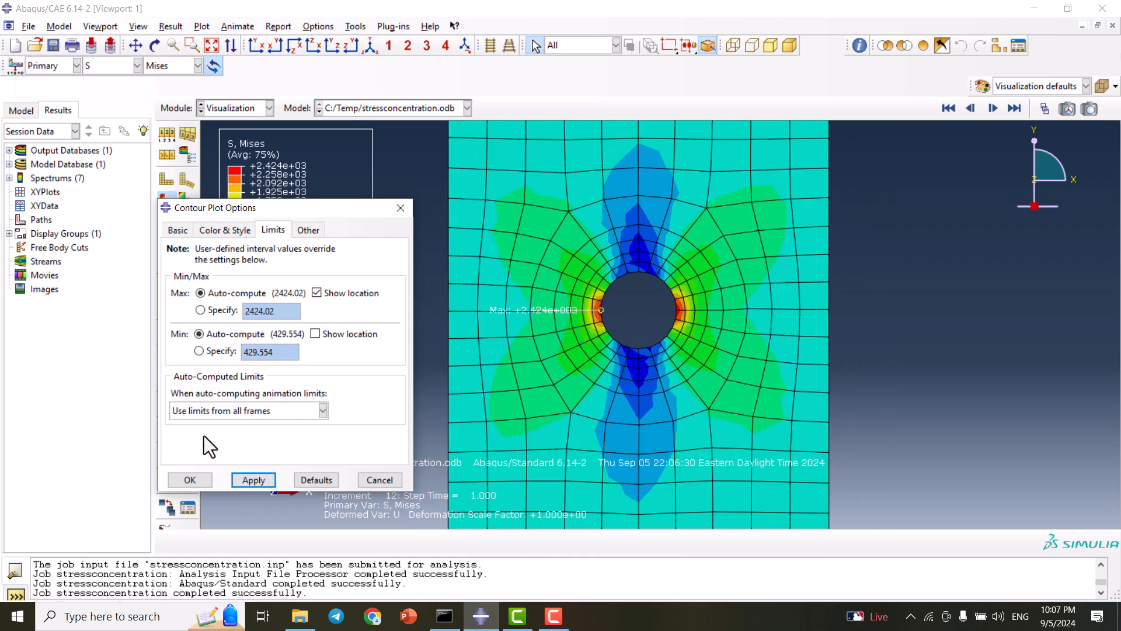
pyautogui.click(190, 479)
pyautogui.scroll(-3, 658, 330)
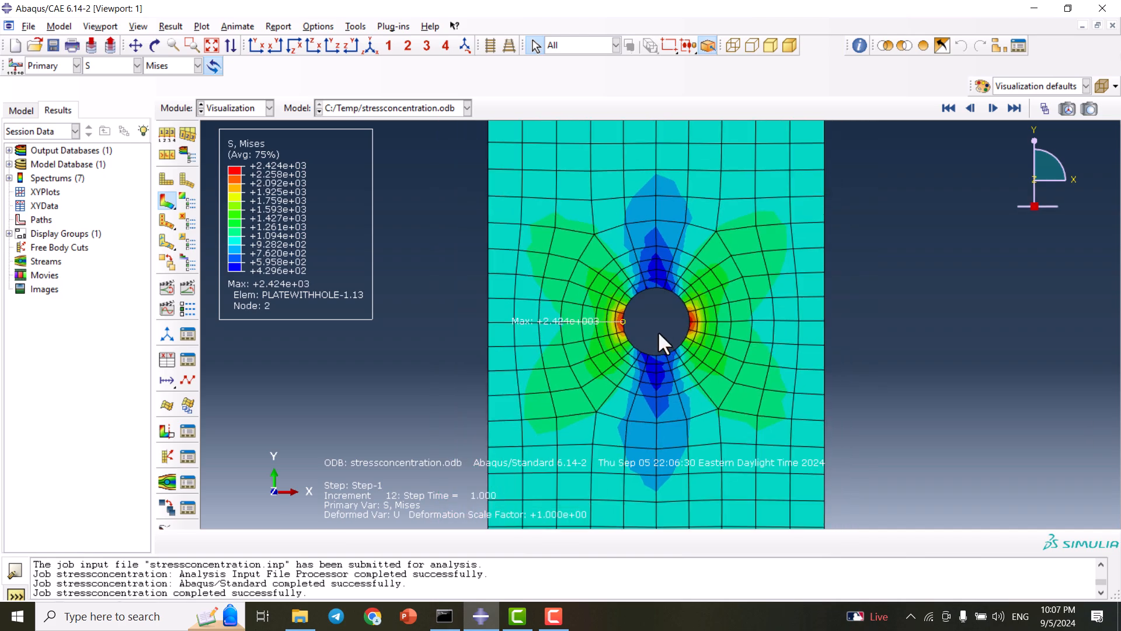
pyautogui.scroll(-2, 658, 331)
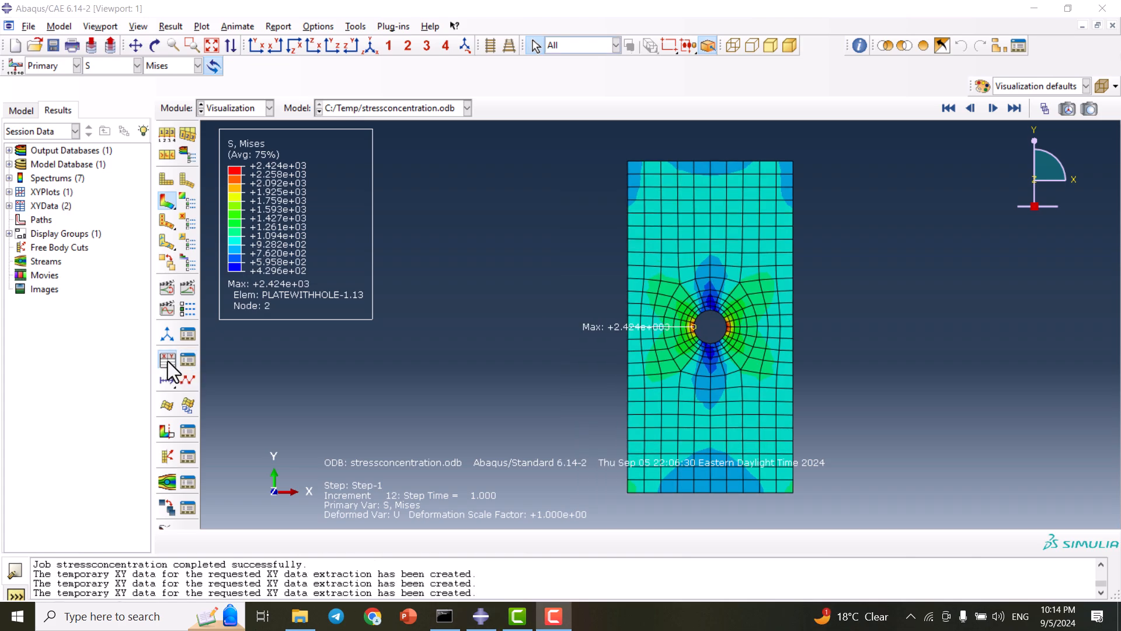
# - Start creating XY data from ODB field output with the variable position set to Unique Nodal
pyautogui.click(167, 361)
pyautogui.click(33, 265)
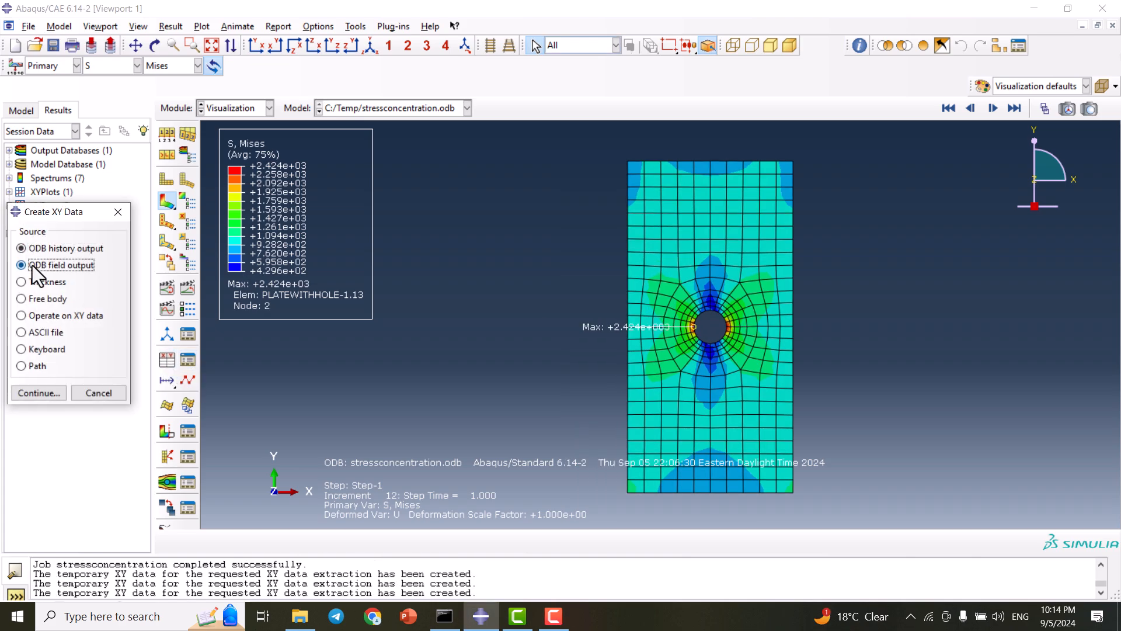
pyautogui.click(44, 393)
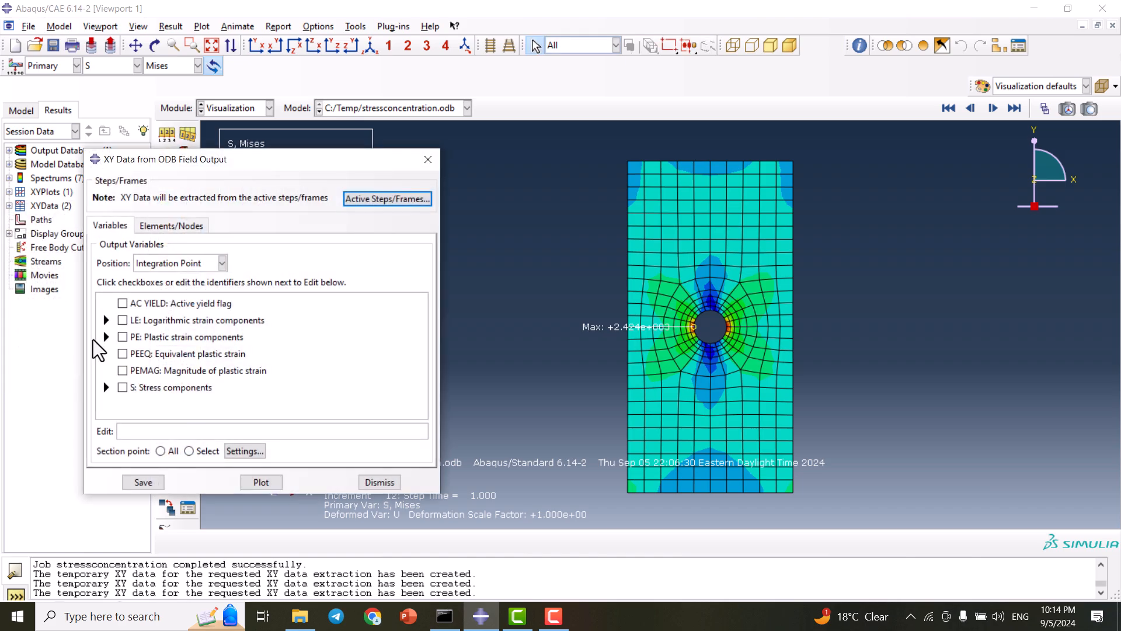
pyautogui.click(166, 263)
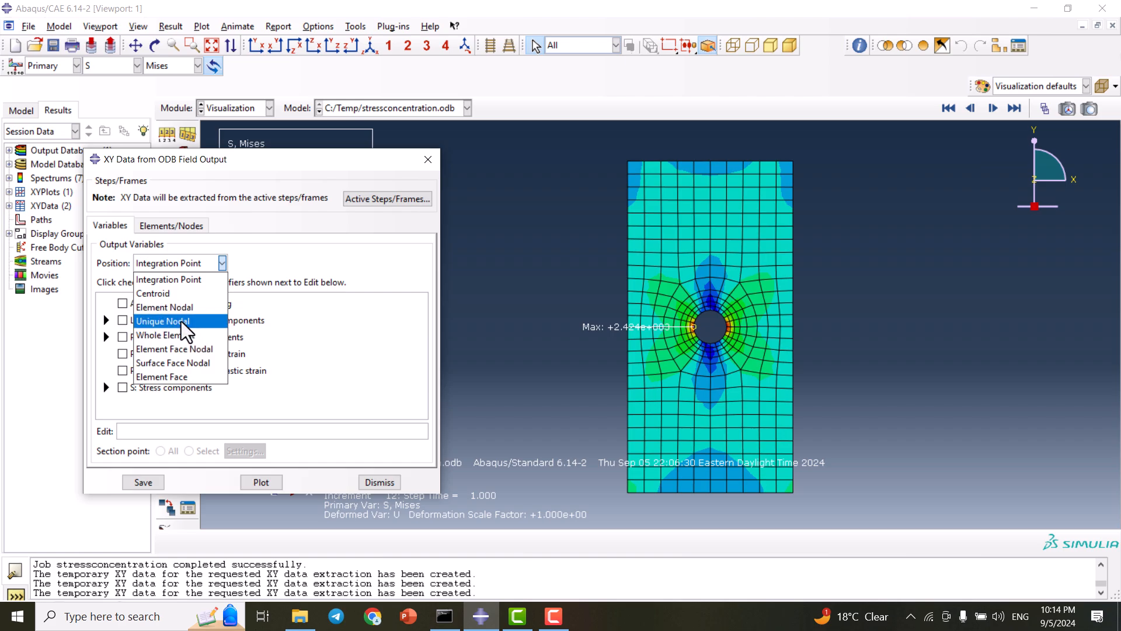
pyautogui.click(181, 322)
# - Choose the strain component LE22 and the stress component S22 as output variables for the XY data
pyautogui.scroll(-2, 184, 363)
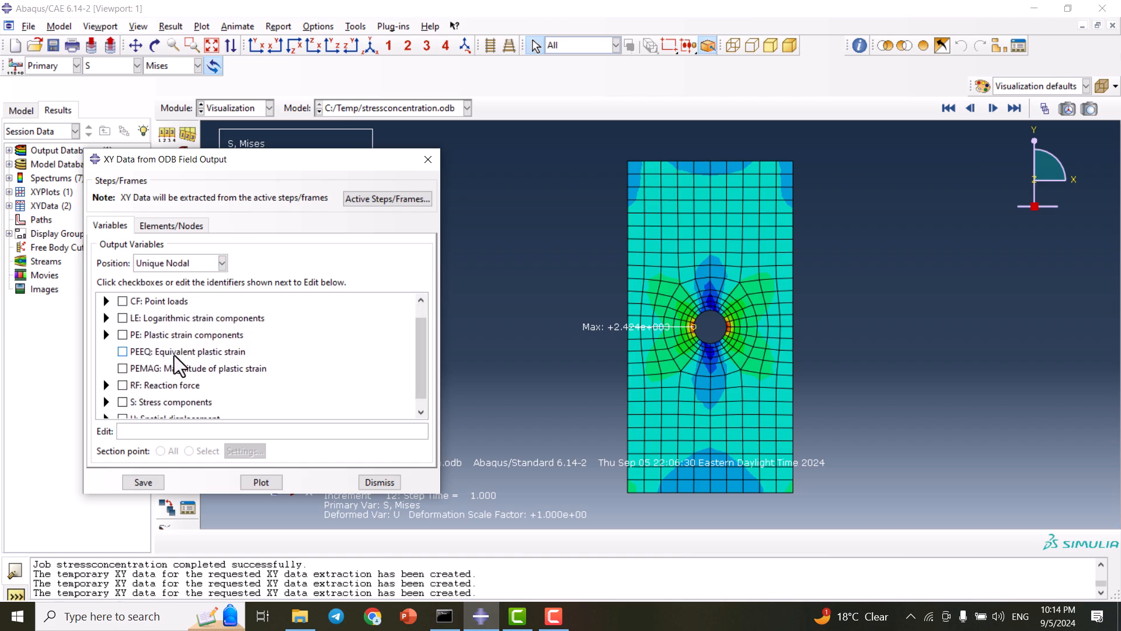
pyautogui.click(105, 307)
pyautogui.scroll(-5, 172, 362)
pyautogui.scroll(3, 162, 360)
pyautogui.click(139, 354)
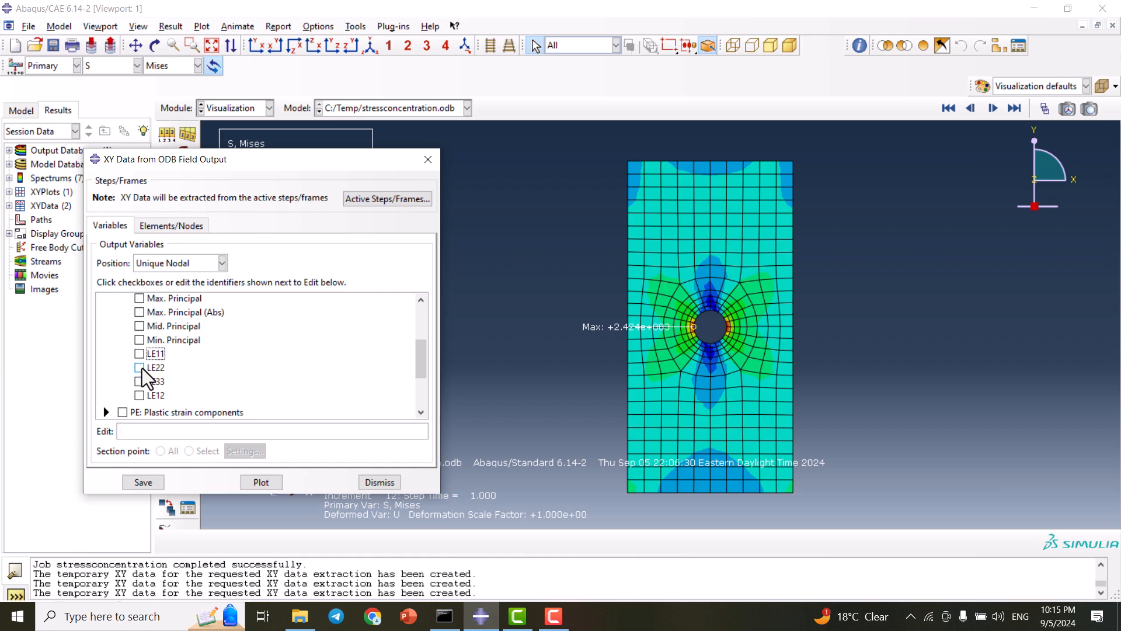
pyautogui.click(139, 367)
pyautogui.scroll(-1, 143, 377)
pyautogui.scroll(-1, 144, 377)
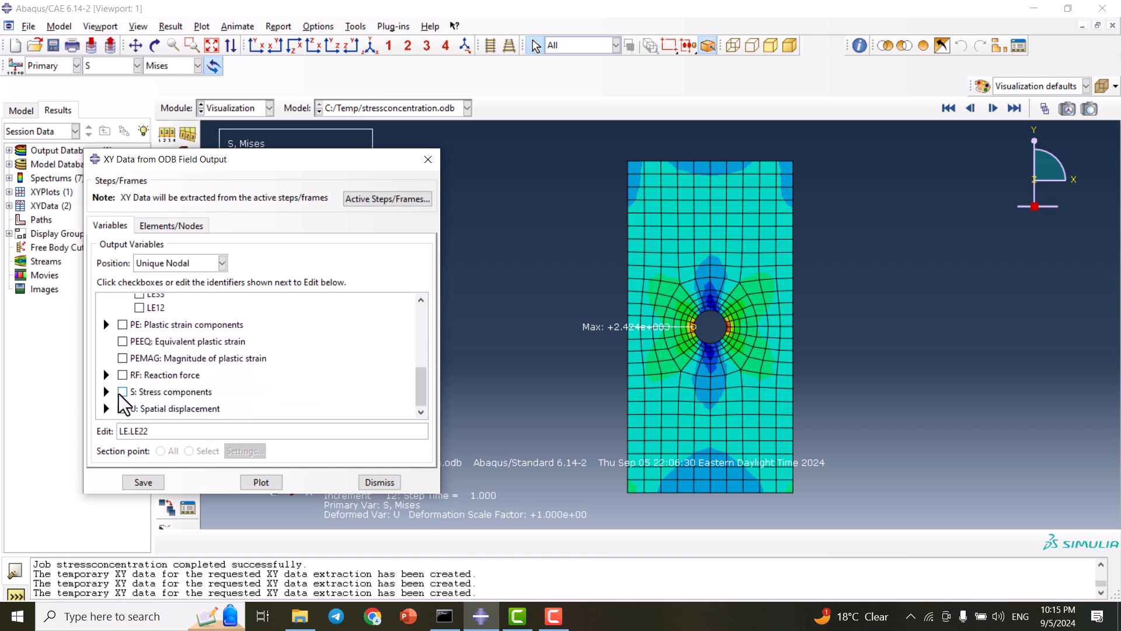
pyautogui.click(105, 391)
pyautogui.scroll(-1, 153, 378)
pyautogui.scroll(-3, 153, 377)
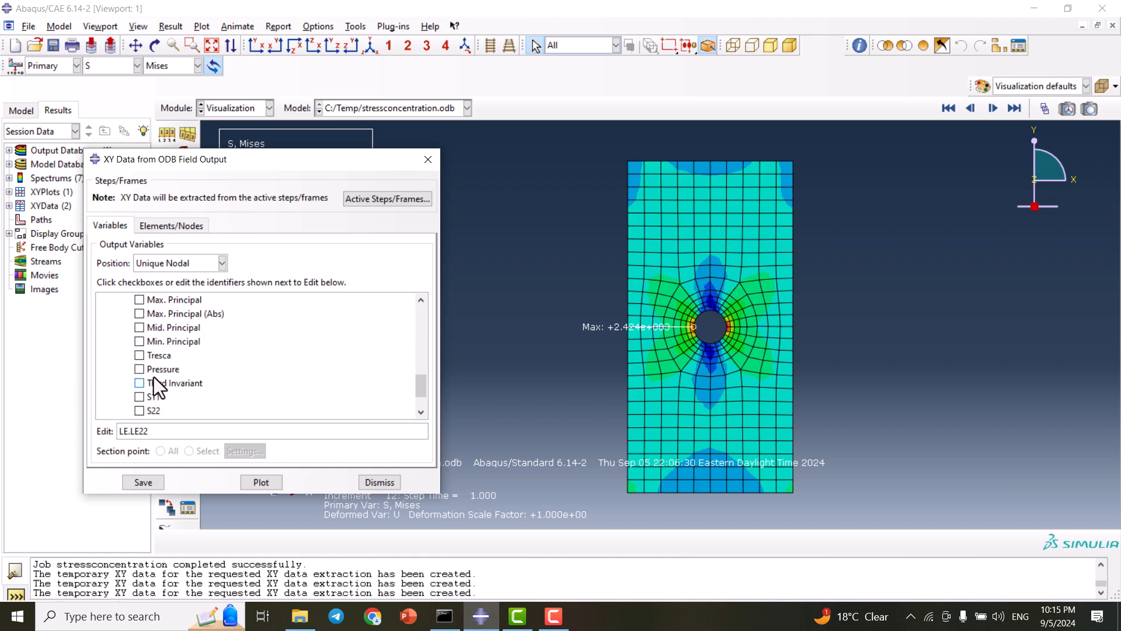
pyautogui.click(140, 363)
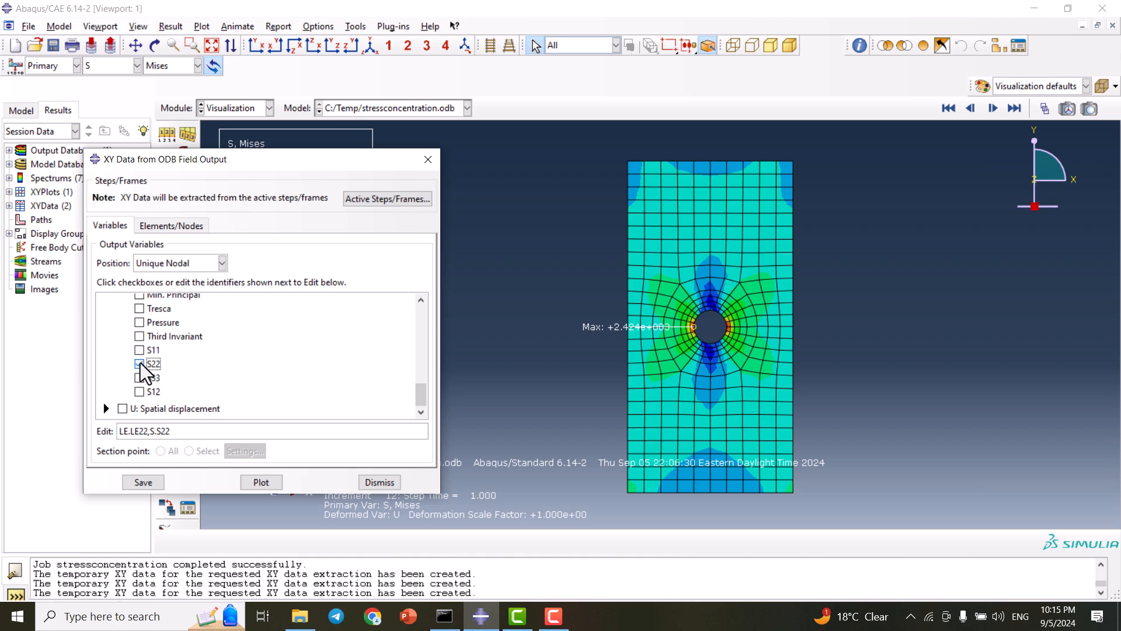
# - Pick the middle node of the plate's upper edge, plot its LE22 and S22 over time, and close the XY data dialog
pyautogui.click(178, 229)
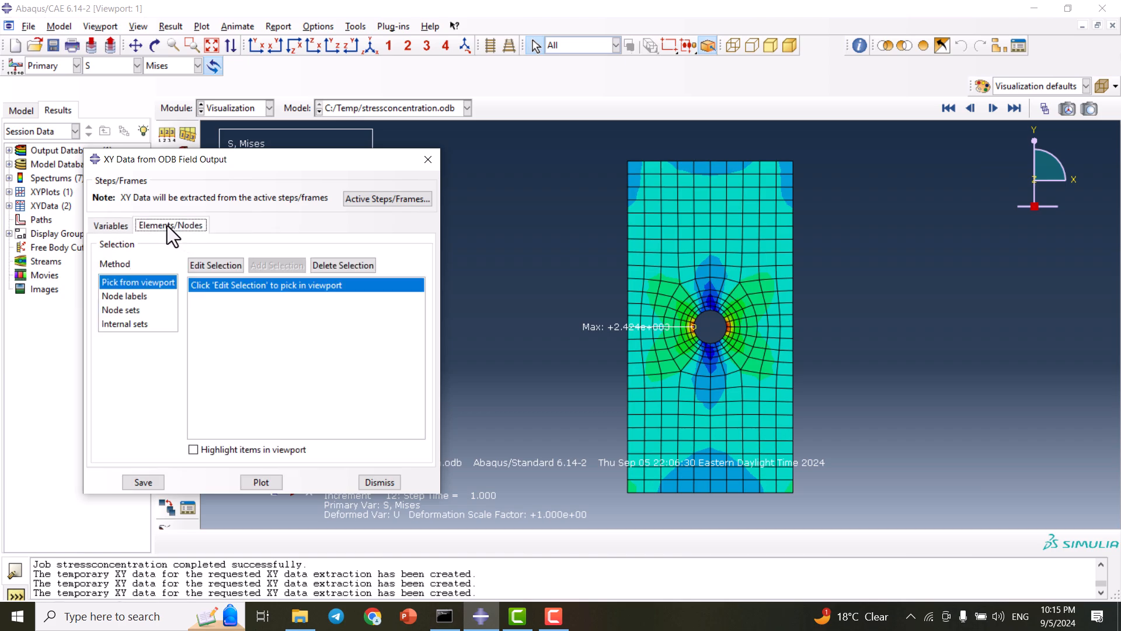
pyautogui.click(210, 268)
pyautogui.scroll(2, 727, 199)
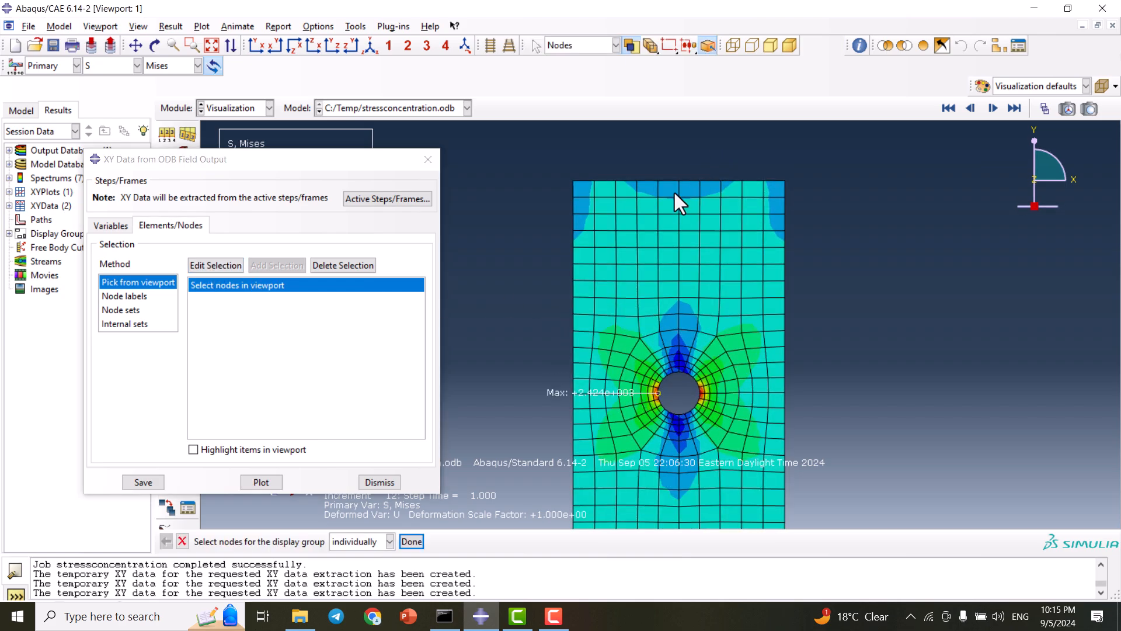
pyautogui.scroll(1, 677, 188)
pyautogui.scroll(-3, 678, 177)
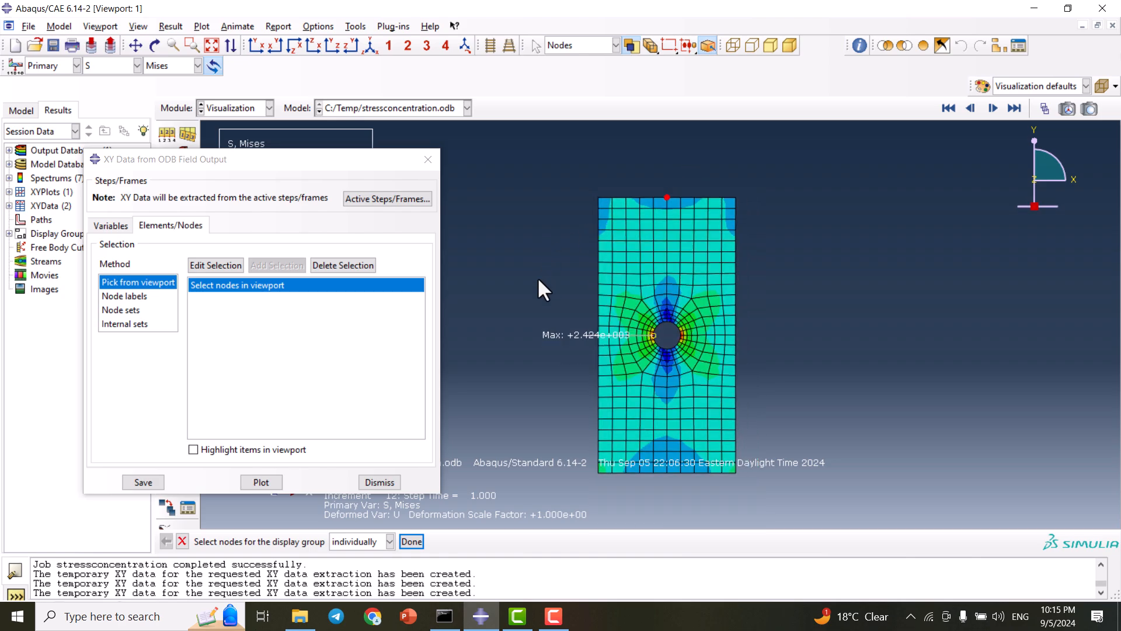
pyautogui.click(261, 483)
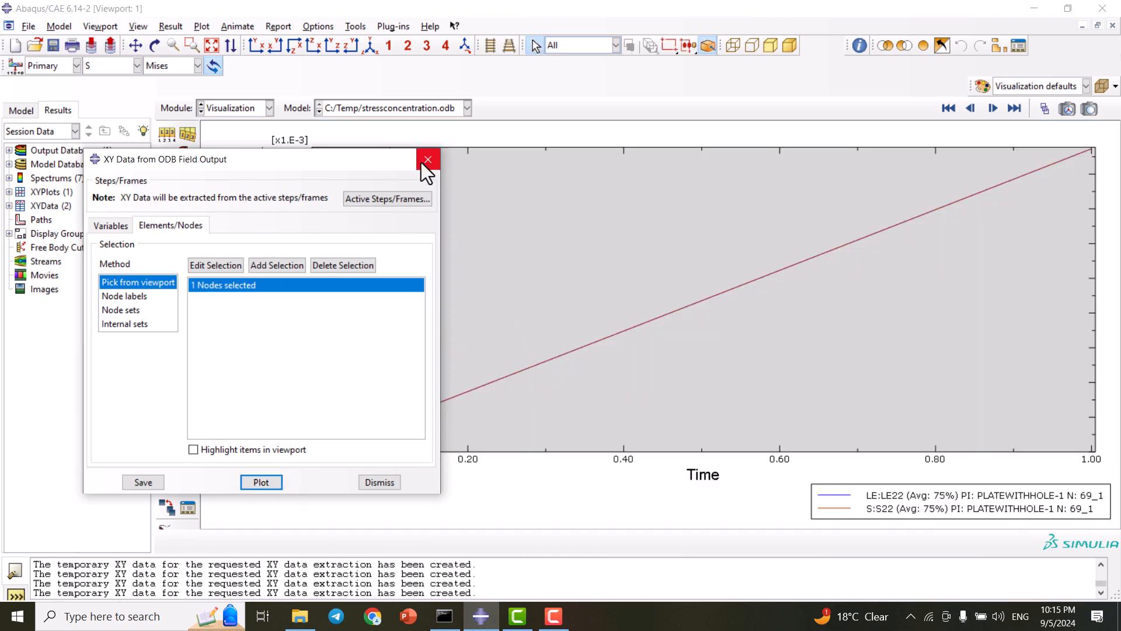
pyautogui.click(428, 159)
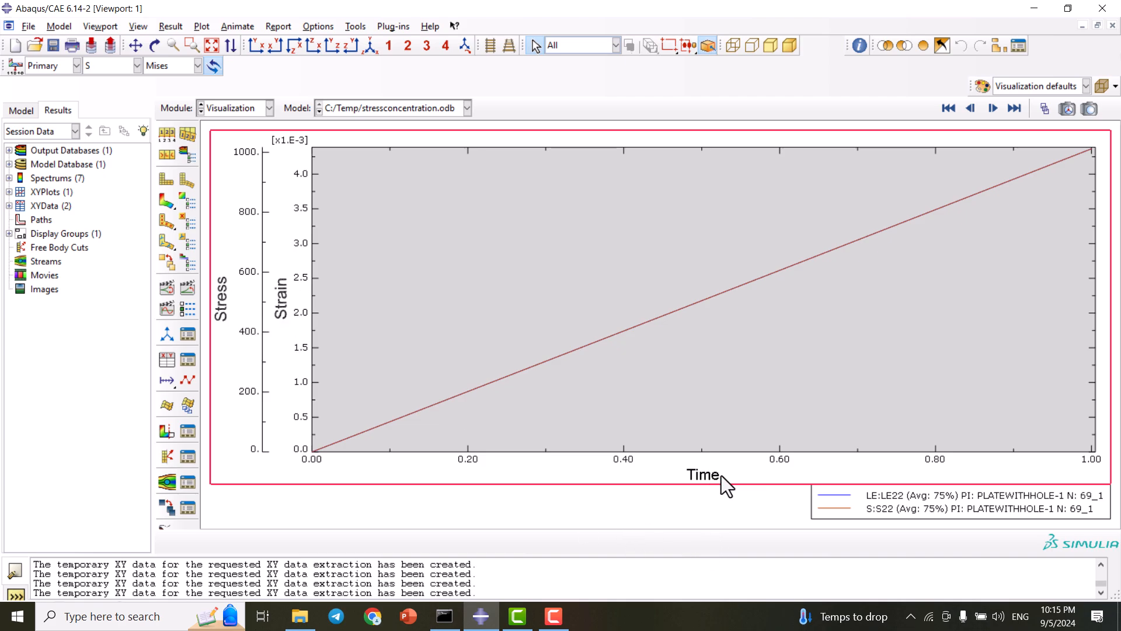
# - Start an operation on existing XY data and insert the combine(X,X) function into the expression
pyautogui.click(164, 359)
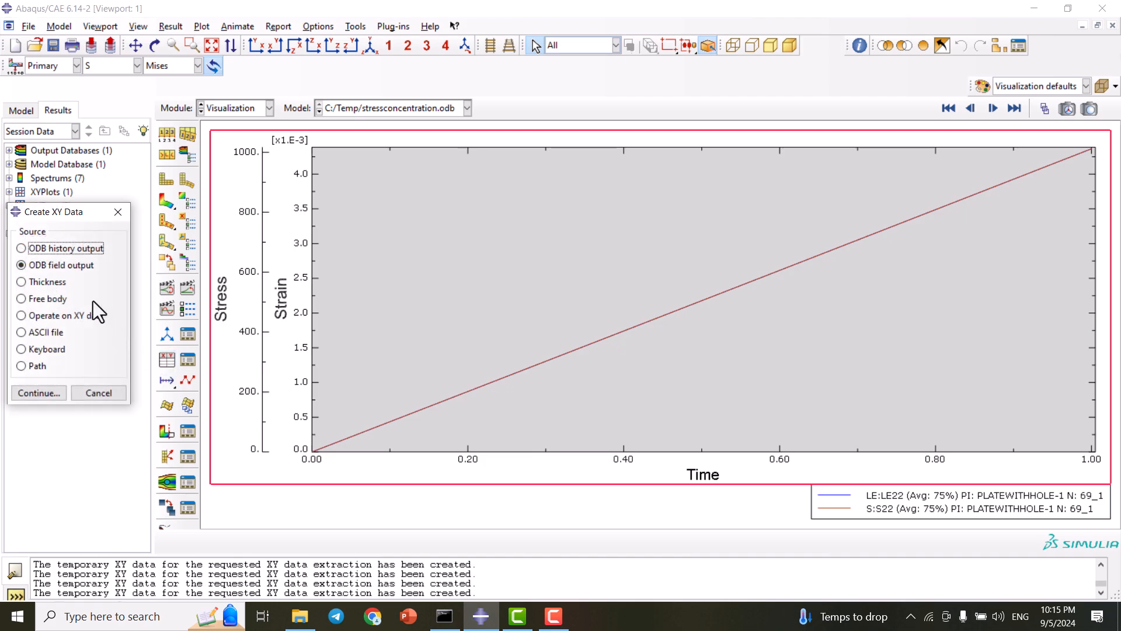
pyautogui.click(52, 317)
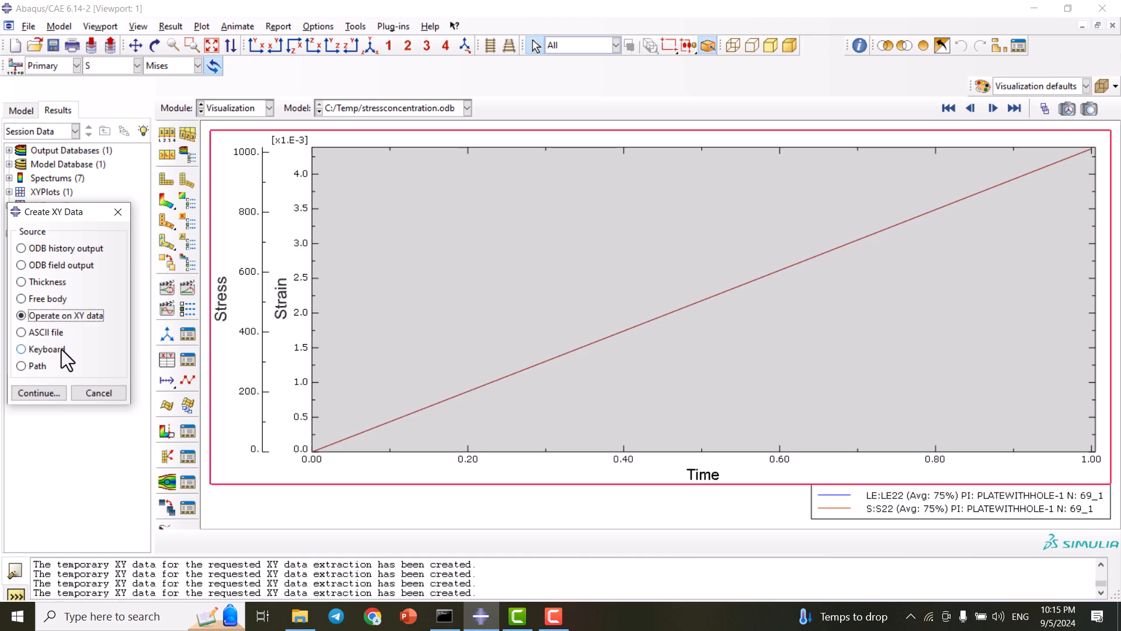
pyautogui.click(53, 394)
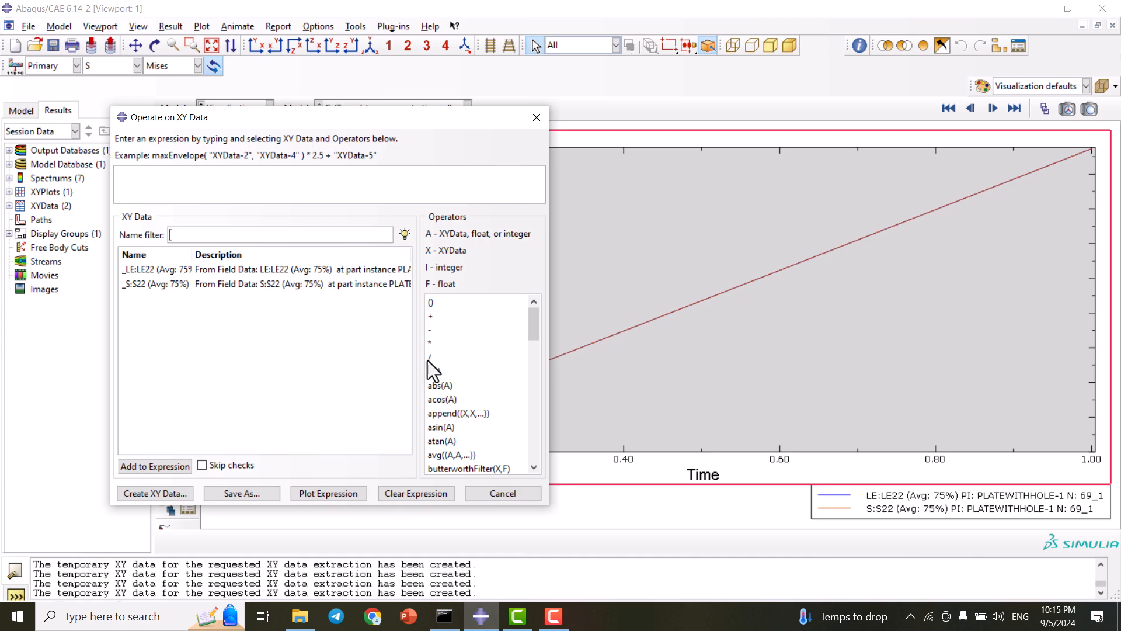
pyautogui.scroll(-3, 464, 368)
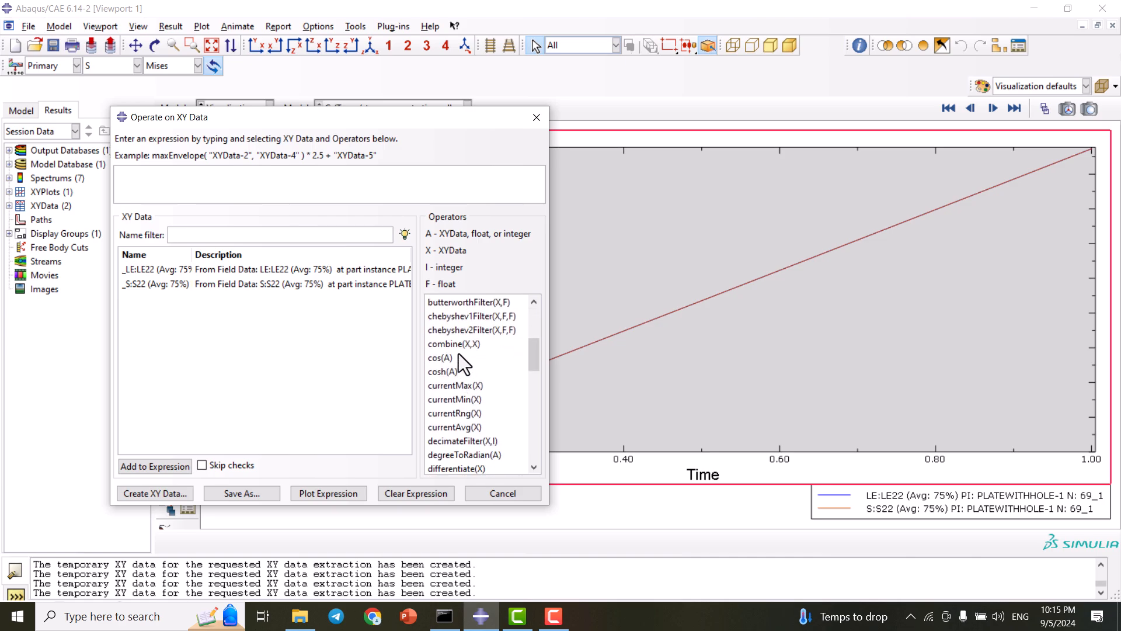
pyautogui.click(459, 344)
# - Fill the combine expression with the LE22 data followed by the S22 data, plot it as a stress-strain curve, and close the dialog
pyautogui.click(272, 269)
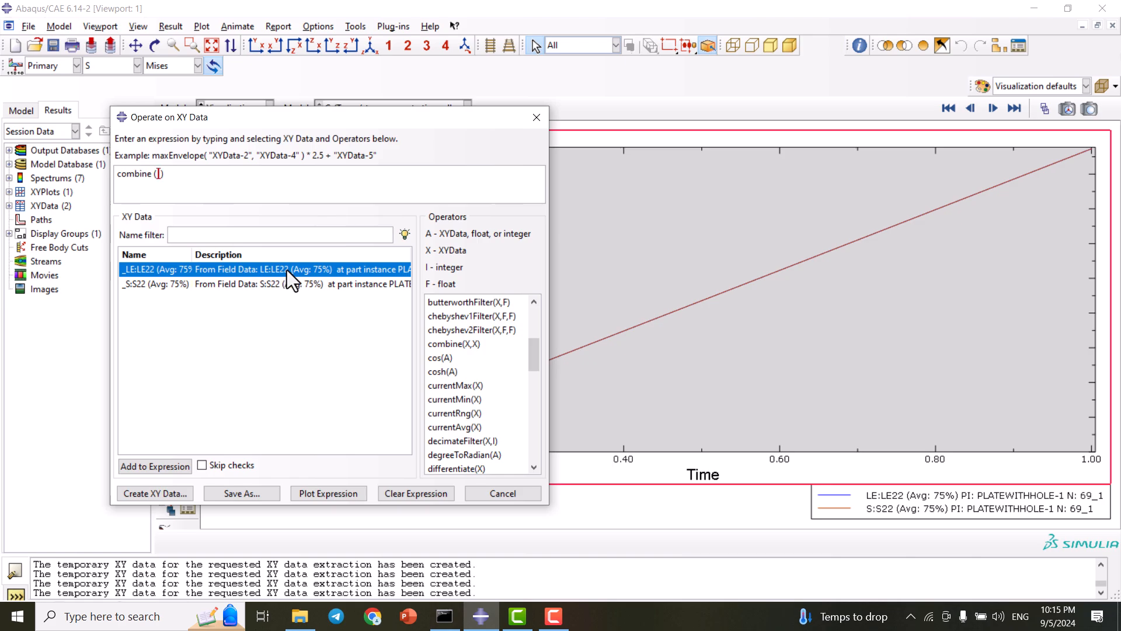
pyautogui.doubleClick(286, 270)
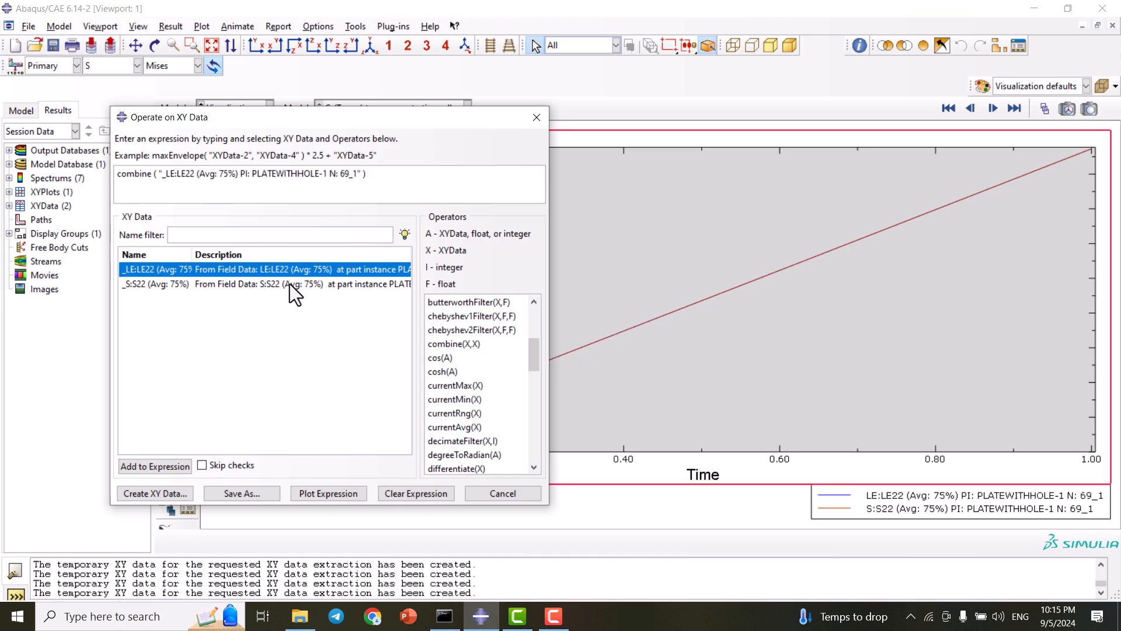
pyautogui.click(289, 284)
pyautogui.doubleClick(290, 284)
pyautogui.click(313, 495)
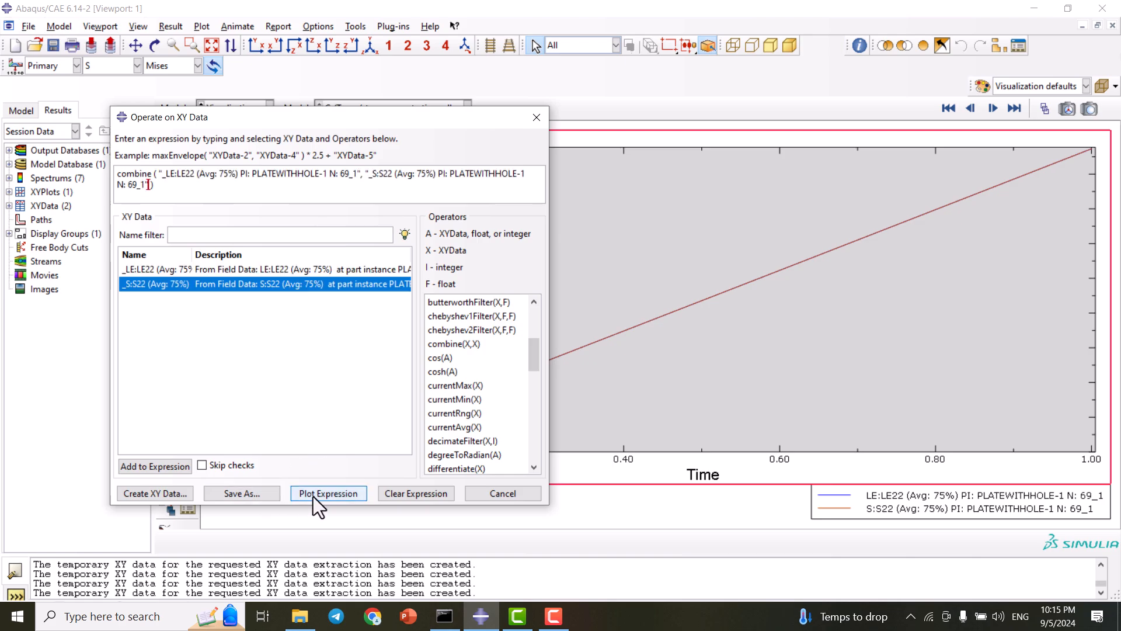
pyautogui.click(537, 118)
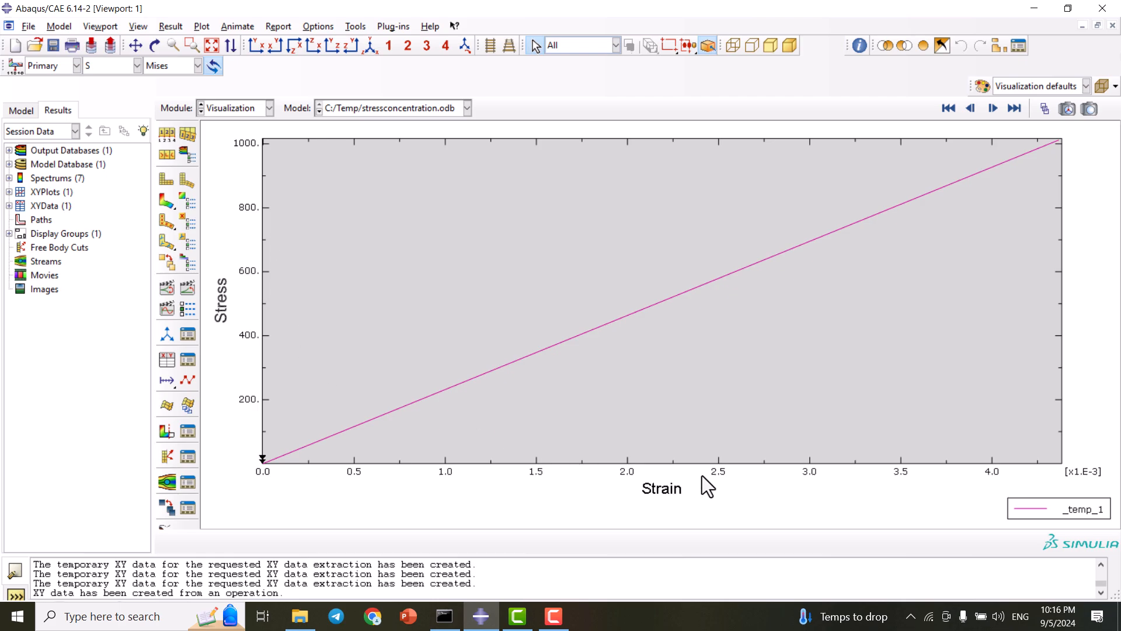
# - Expand XYPlot-1 in the results tree down to the curves and axes of Chart-1
pyautogui.scroll(2, 705, 384)
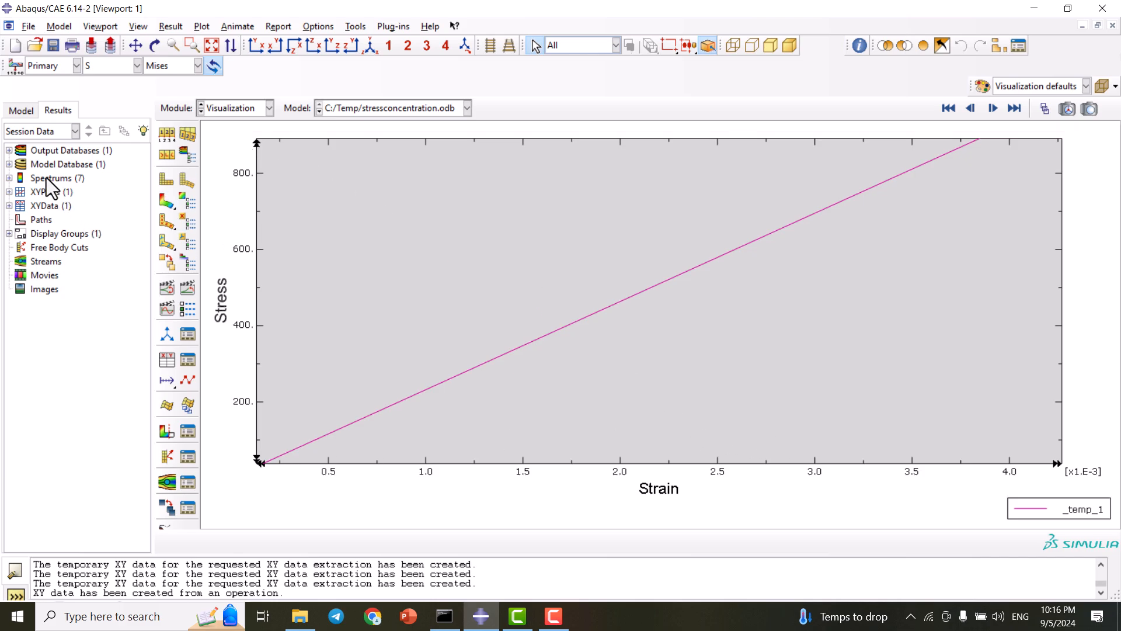
pyautogui.click(9, 192)
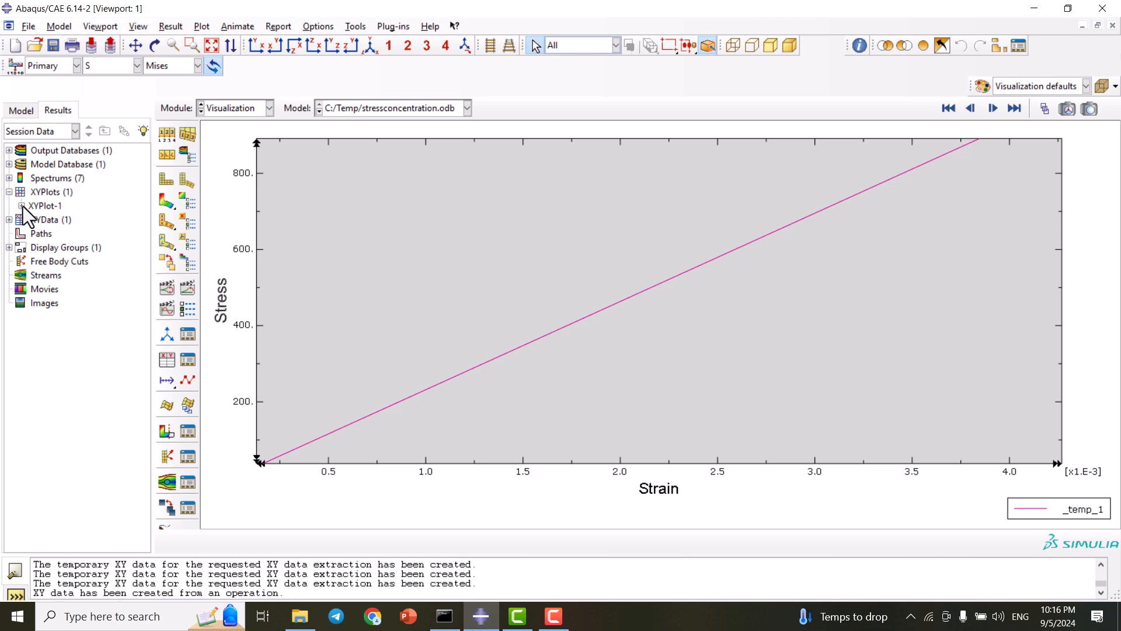
pyautogui.click(21, 206)
pyautogui.click(34, 220)
pyautogui.click(46, 233)
pyautogui.click(46, 234)
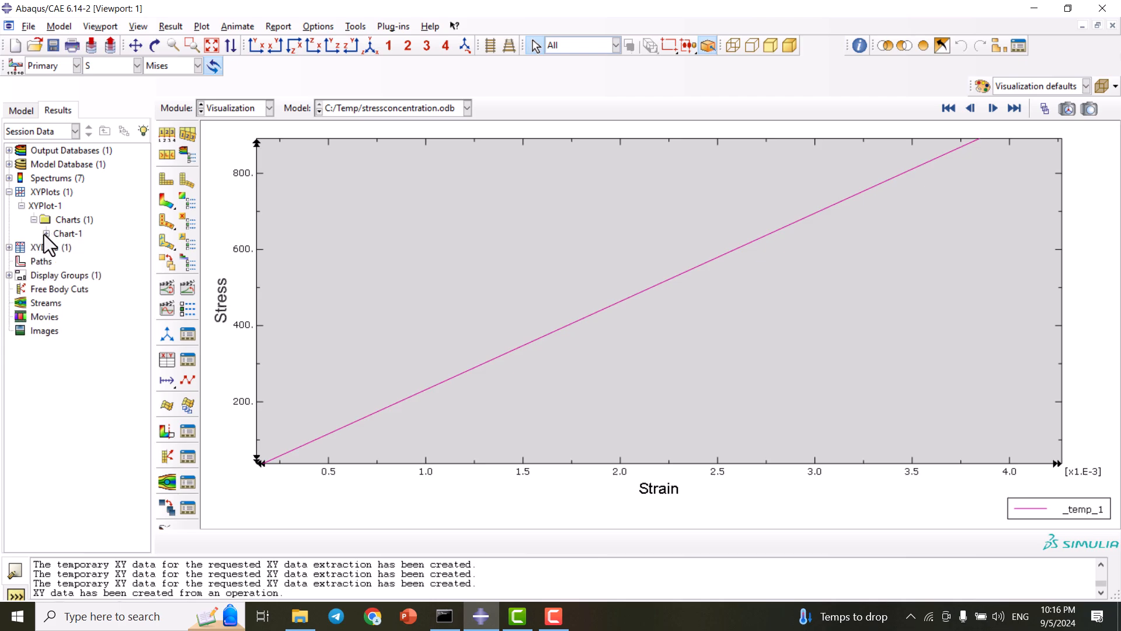
pyautogui.click(46, 234)
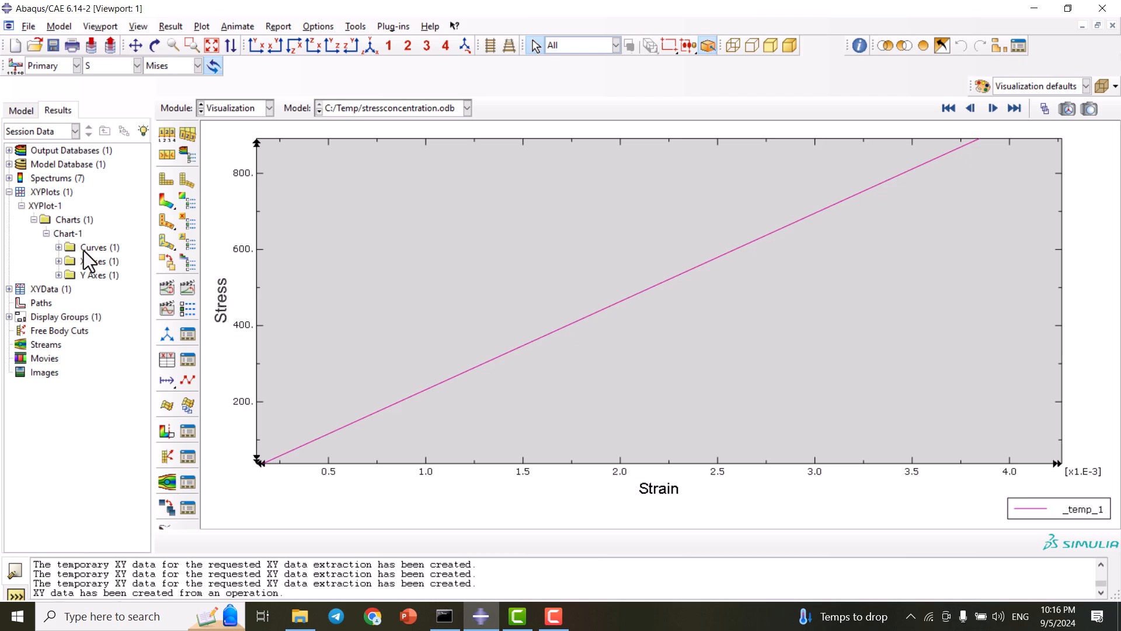
# - Examine and select all strain and stress values of the combined XY data, and return to the contour plot of the deformed plate
pyautogui.click(8, 289)
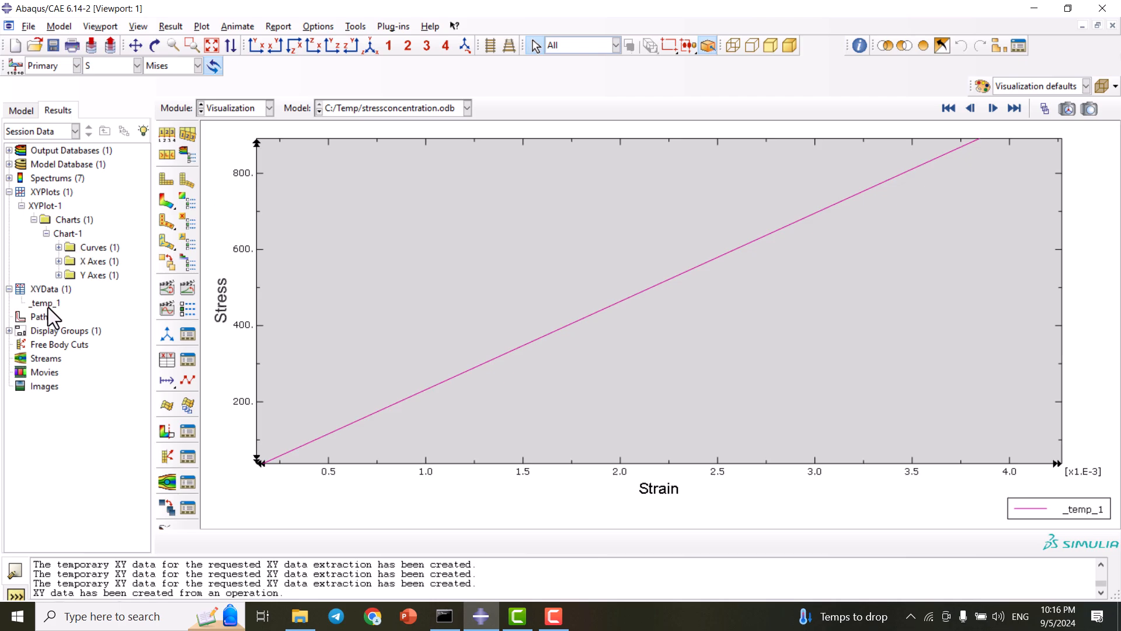
pyautogui.click(45, 305)
pyautogui.rightClick(45, 305)
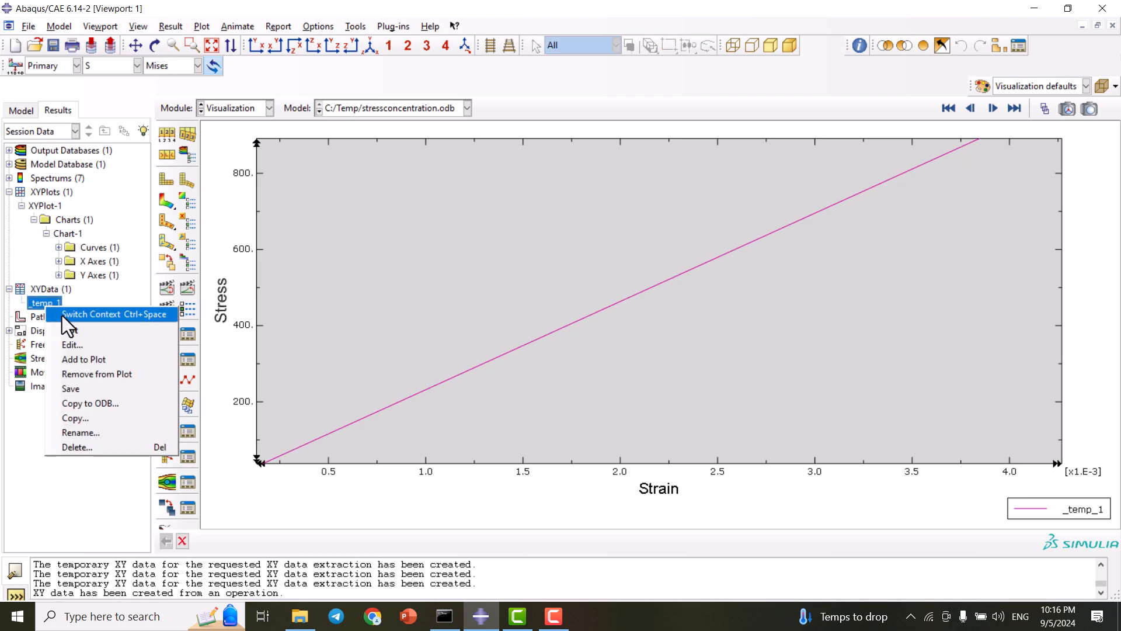
pyautogui.click(90, 345)
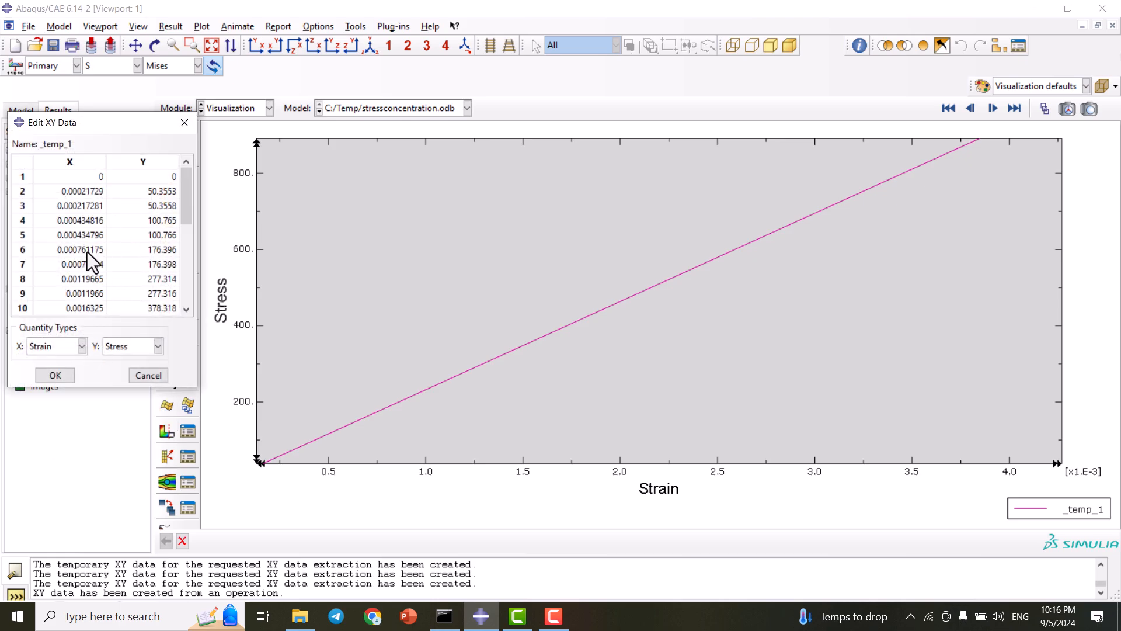
pyautogui.scroll(-5, 135, 233)
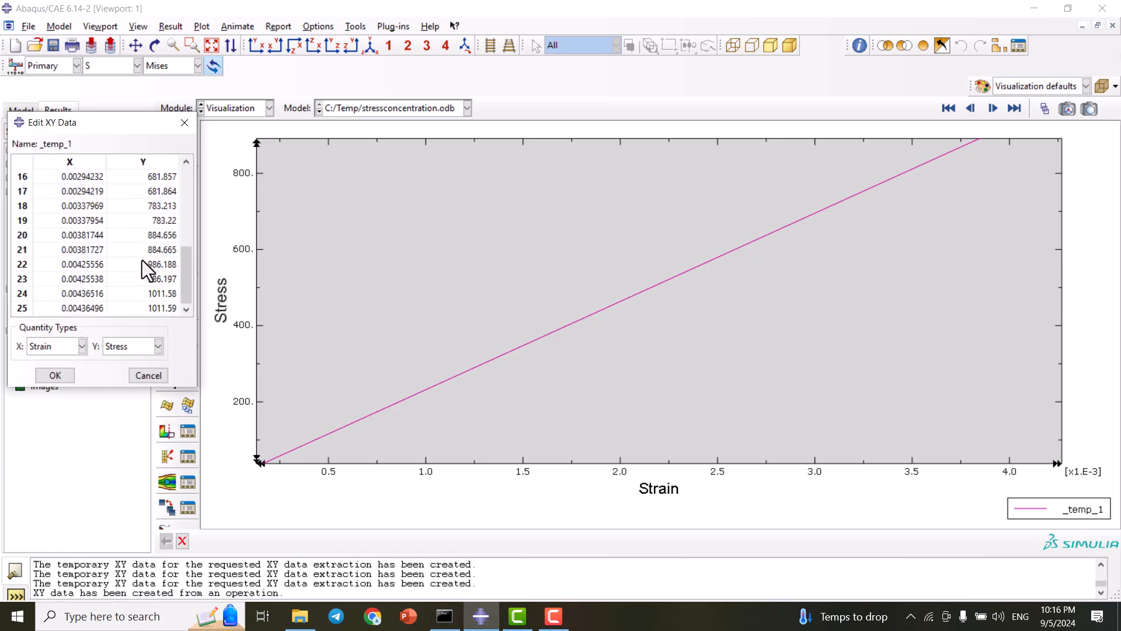
pyautogui.hotkey('ctrl', 'a')
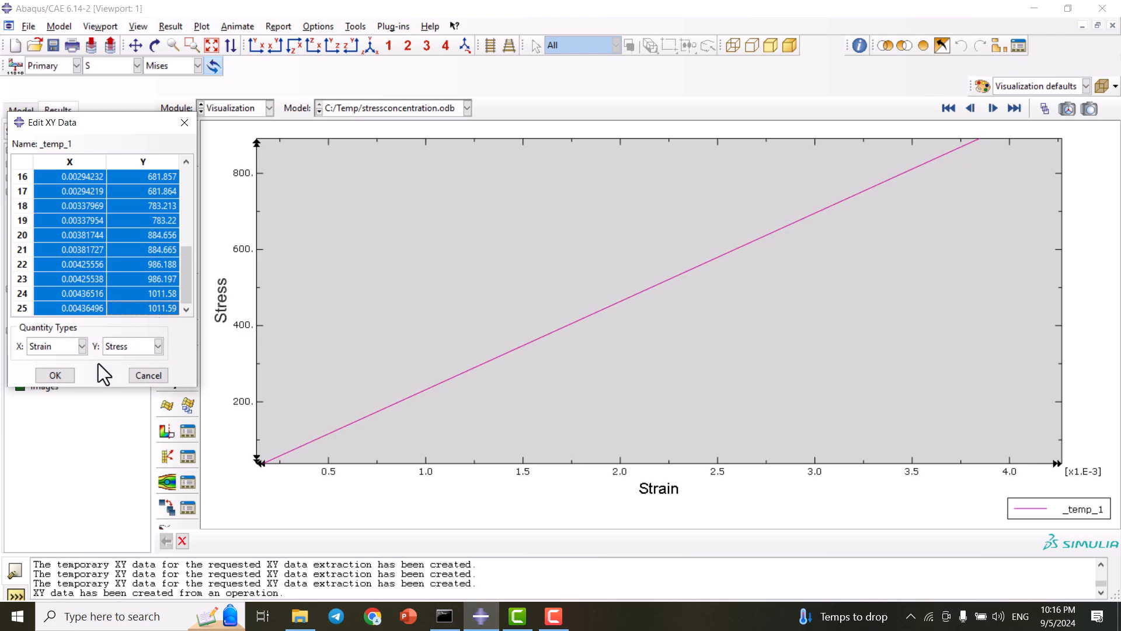
pyautogui.click(147, 374)
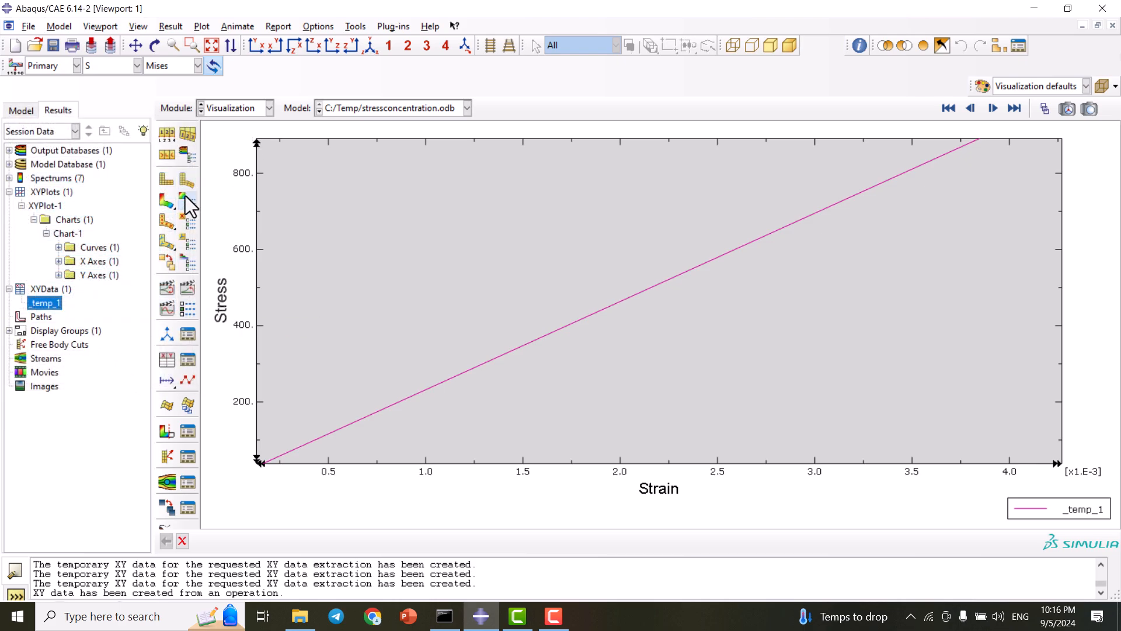
pyautogui.click(163, 202)
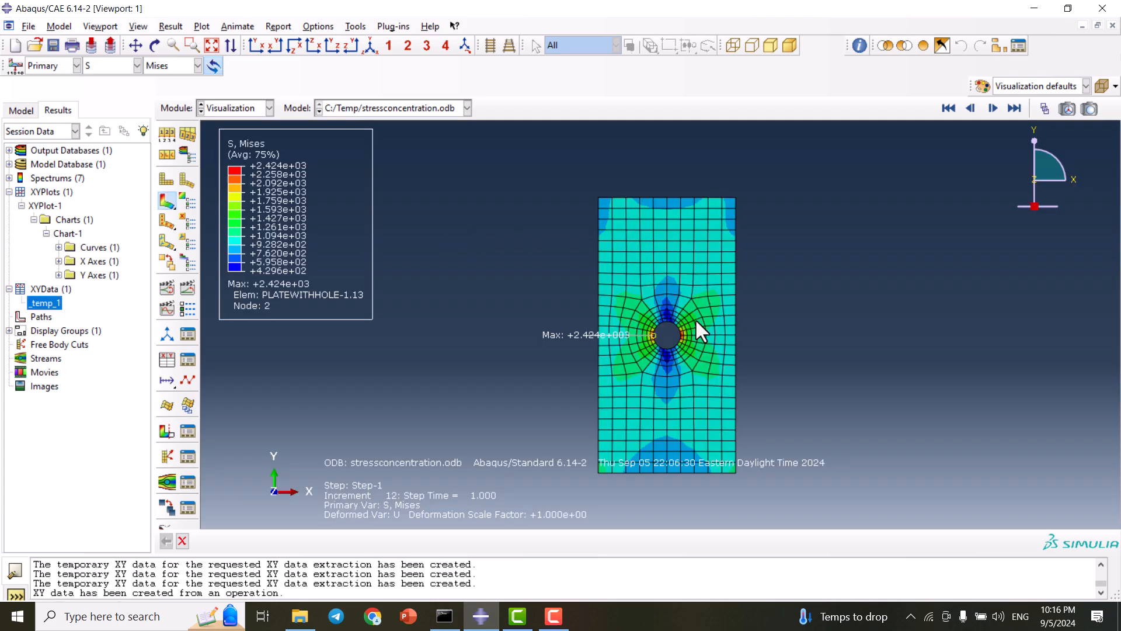